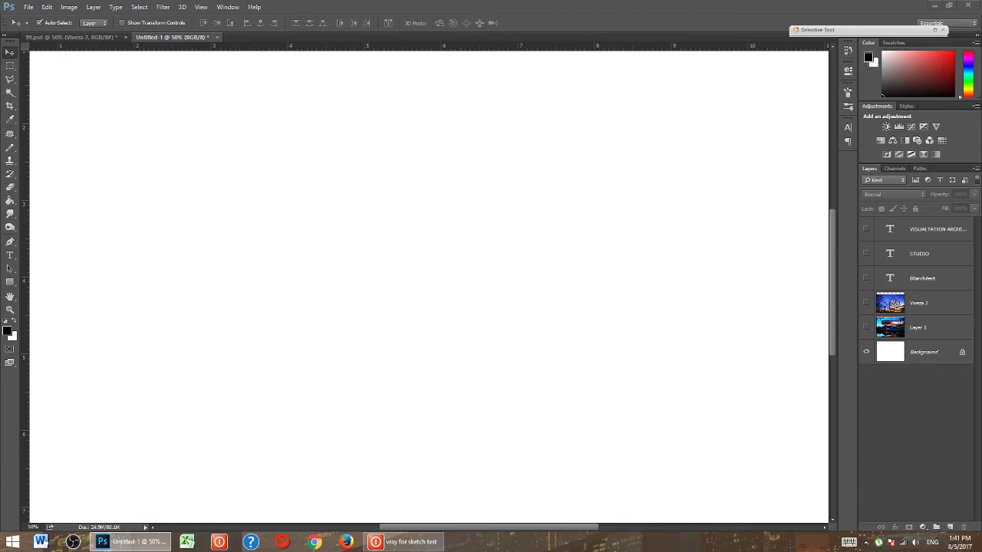
# - Show Viveza 2, the B8architect logo, STUDIO and VISUALTATION ARCHITECTURE layers, then switch to 99.psd
pyautogui.click(867, 303)
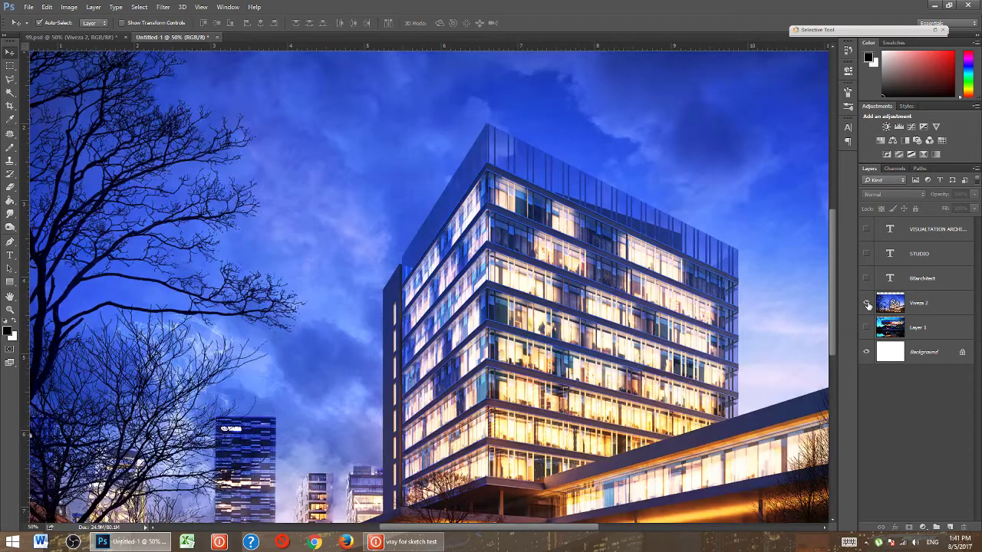
pyautogui.click(867, 279)
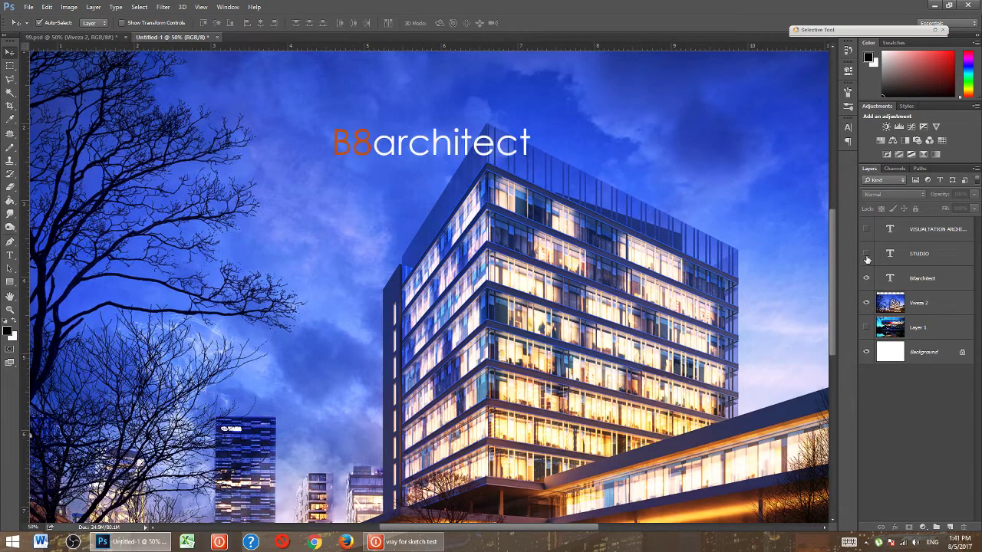
pyautogui.click(866, 253)
pyautogui.click(867, 229)
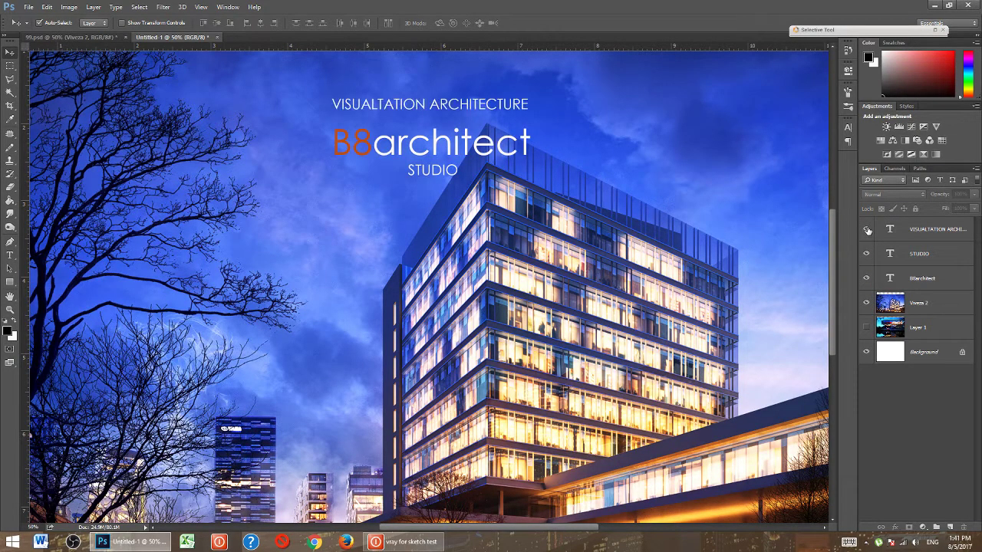
pyautogui.click(108, 37)
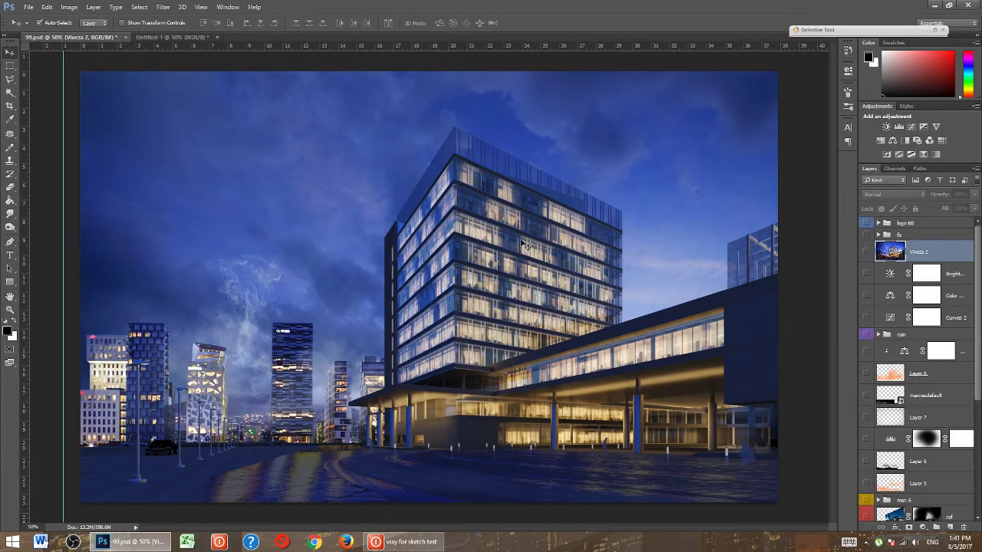
# - Toggle the Viveza 2 grade on and off to compare, leaving it hidden
pyautogui.moveTo(976, 278); pyautogui.dragTo(975, 435)
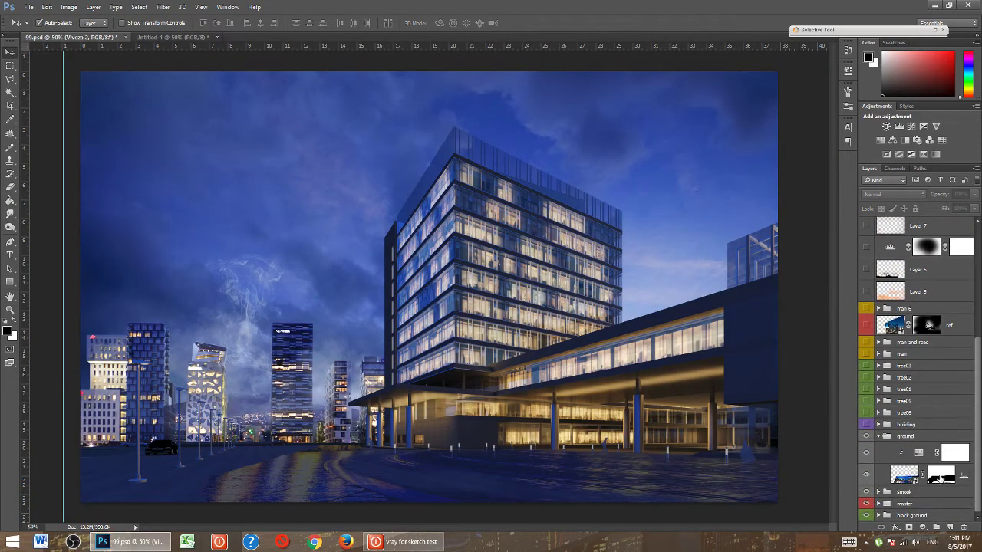
pyautogui.scroll(10, 913, 345)
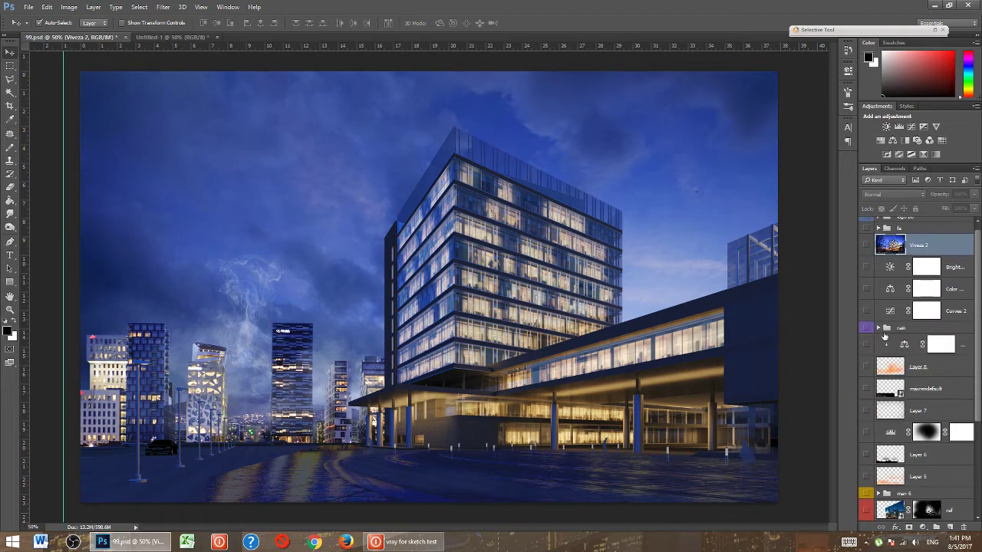
pyautogui.click(867, 251)
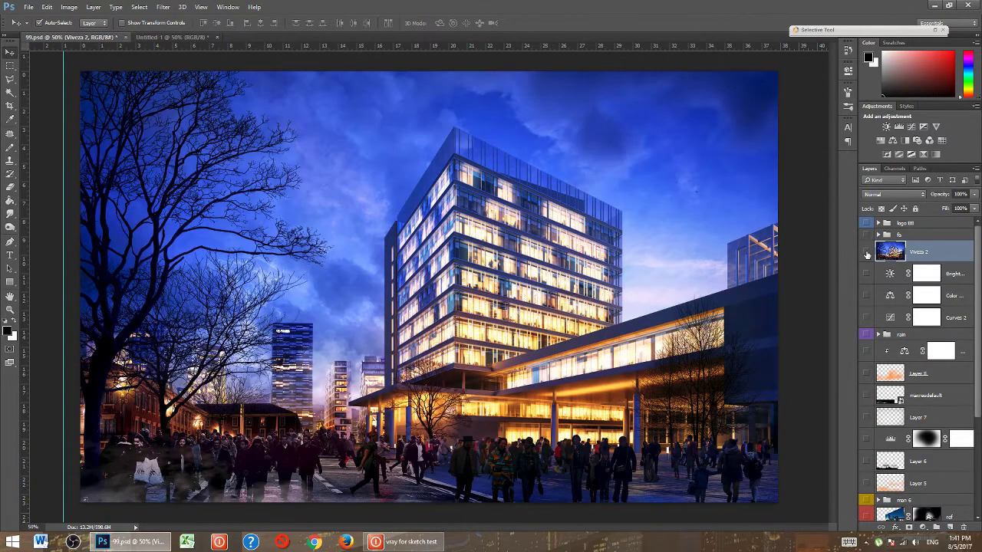
pyautogui.click(866, 254)
pyautogui.click(866, 253)
pyautogui.click(867, 251)
# - Hide the ground, smoke, master and black ground groups
pyautogui.moveTo(976, 268); pyautogui.dragTo(975, 368)
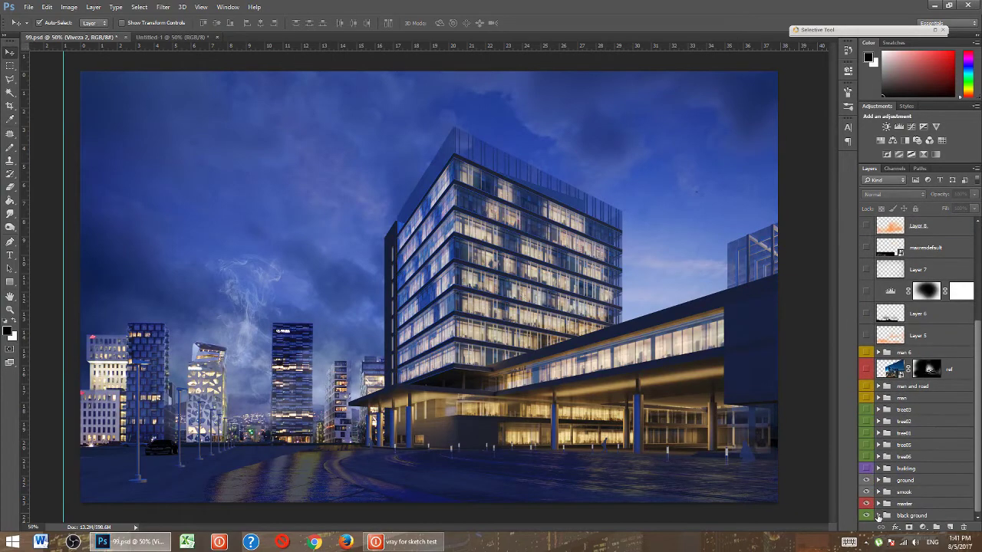
pyautogui.click(867, 481)
pyautogui.click(867, 491)
pyautogui.click(867, 503)
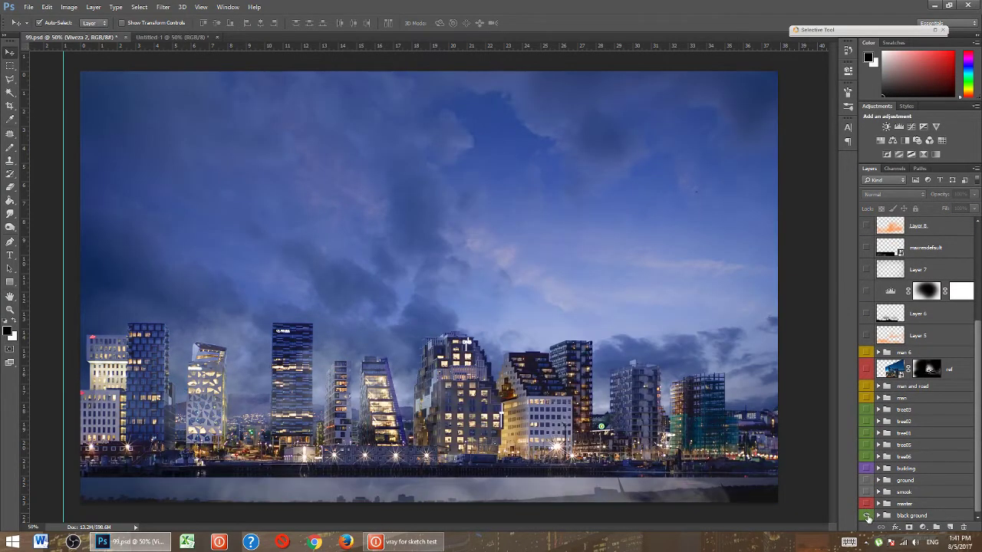
pyautogui.click(866, 515)
# - Expand the master group and hide all its passes, including 99-Raw Shadow, 99-Raw Light and Layer 0
pyautogui.click(866, 503)
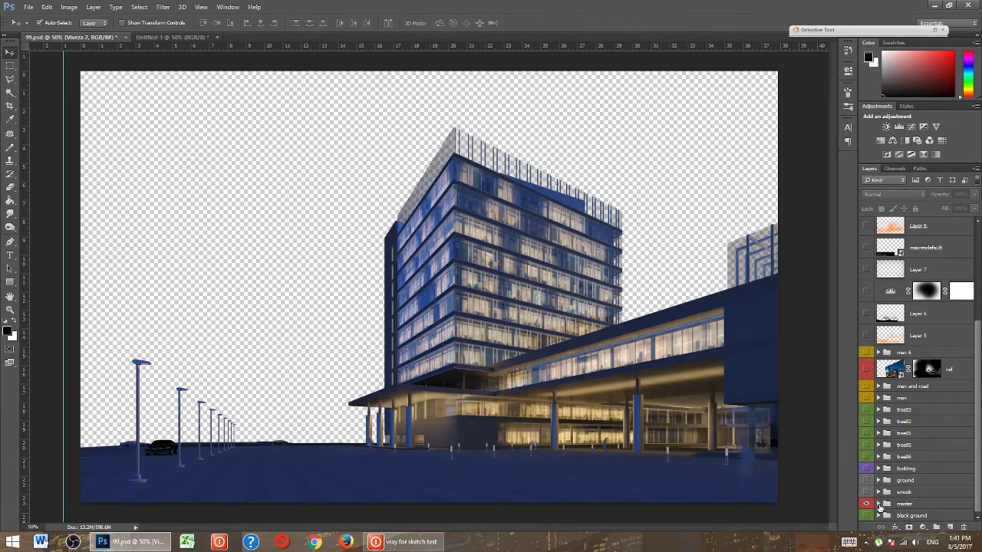
pyautogui.click(878, 503)
pyautogui.scroll(-5, 963, 389)
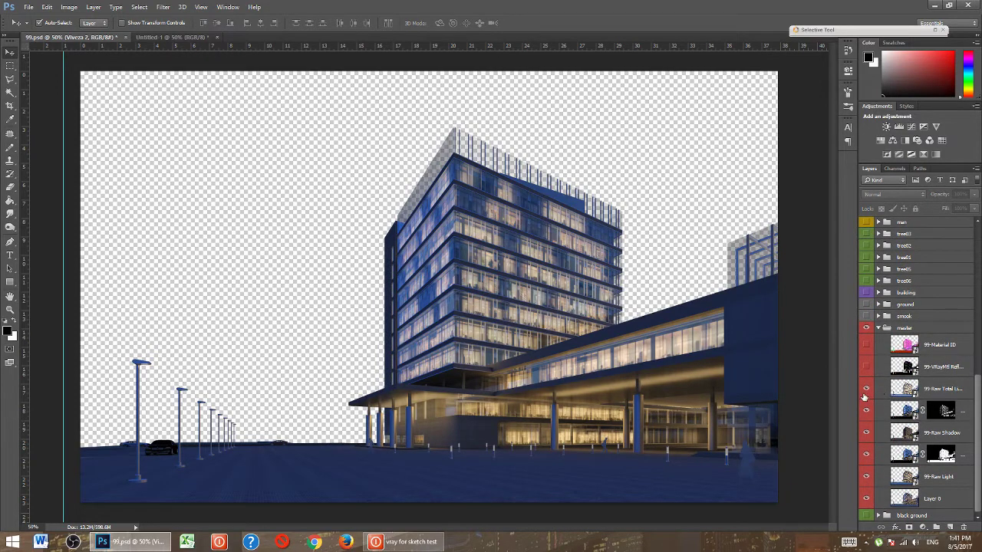
pyautogui.click(866, 389)
pyautogui.click(866, 411)
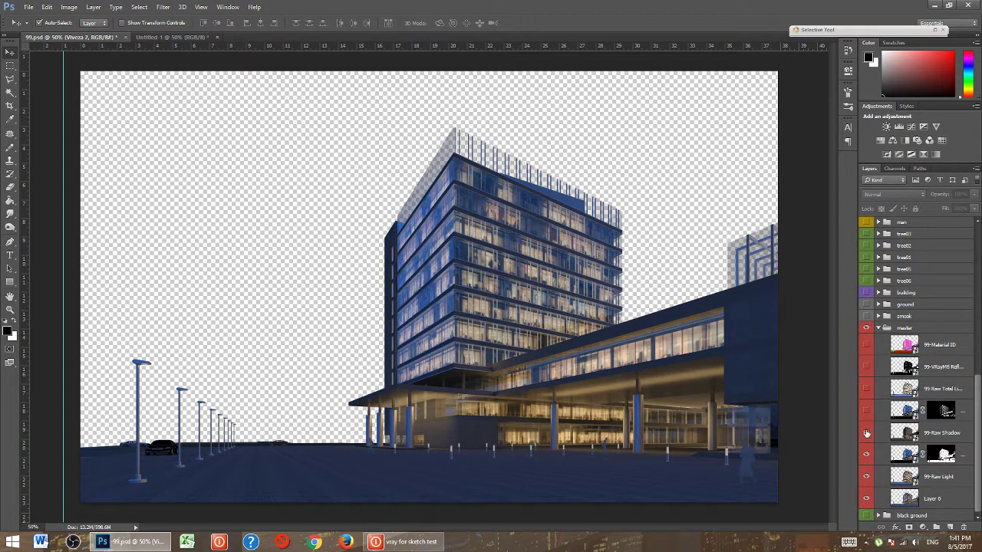
pyautogui.click(867, 433)
pyautogui.click(867, 454)
pyautogui.click(867, 476)
pyautogui.click(867, 499)
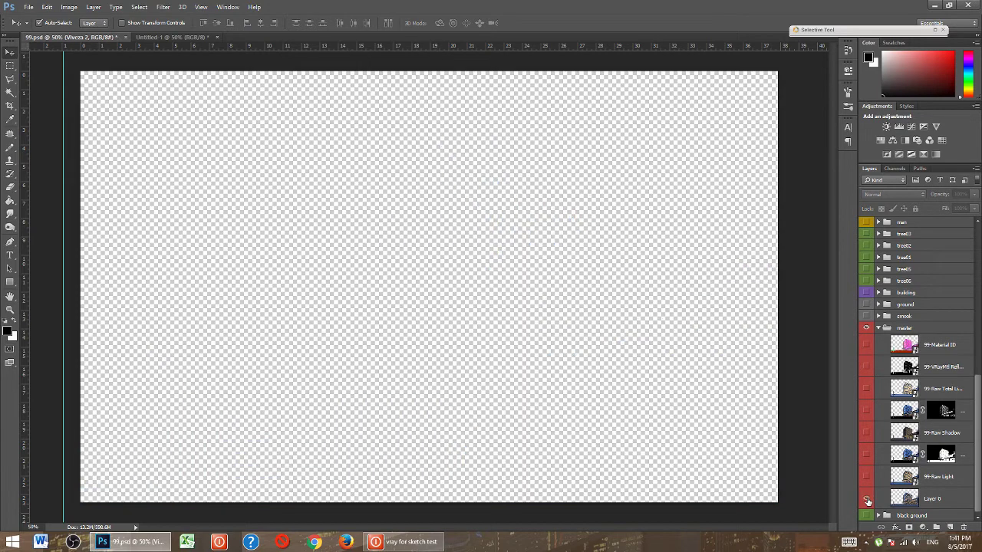
# - Show Layer 0's base render alone and rename it 'master'
pyautogui.click(867, 499)
pyautogui.doubleClick(932, 498)
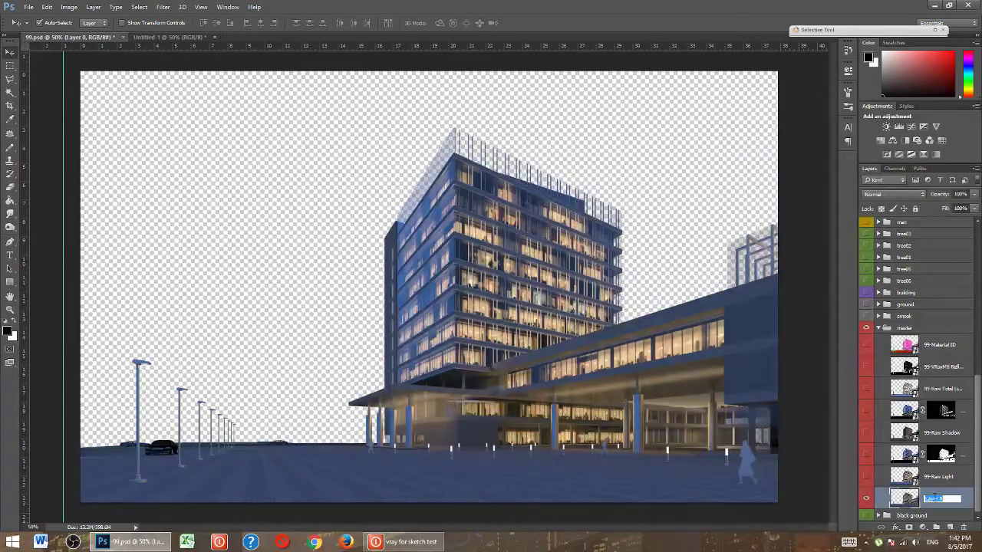
pyautogui.write('master')
pyautogui.press('Return')
# - Show the 99-Raw Light pass and put it on Soft Light blending
pyautogui.click(866, 477)
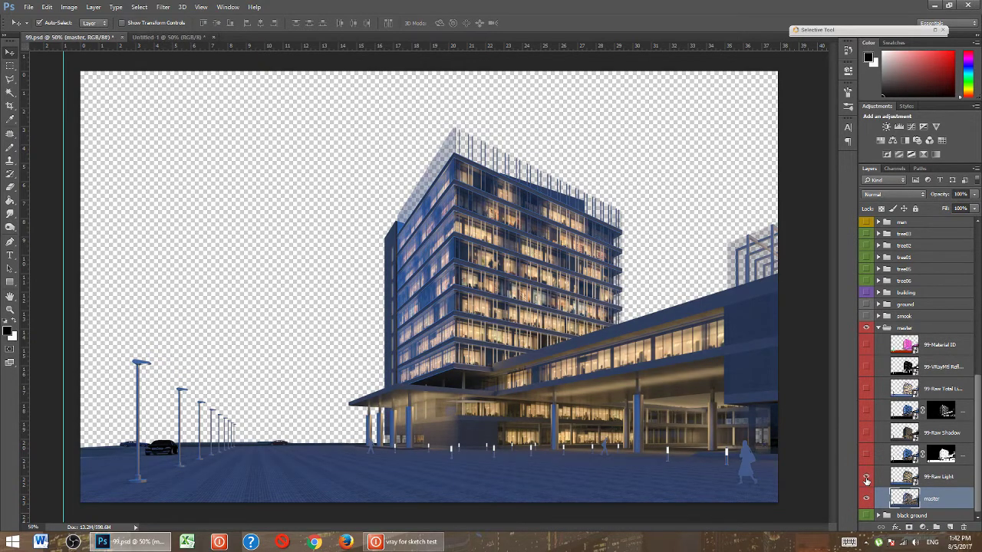
pyautogui.click(912, 196)
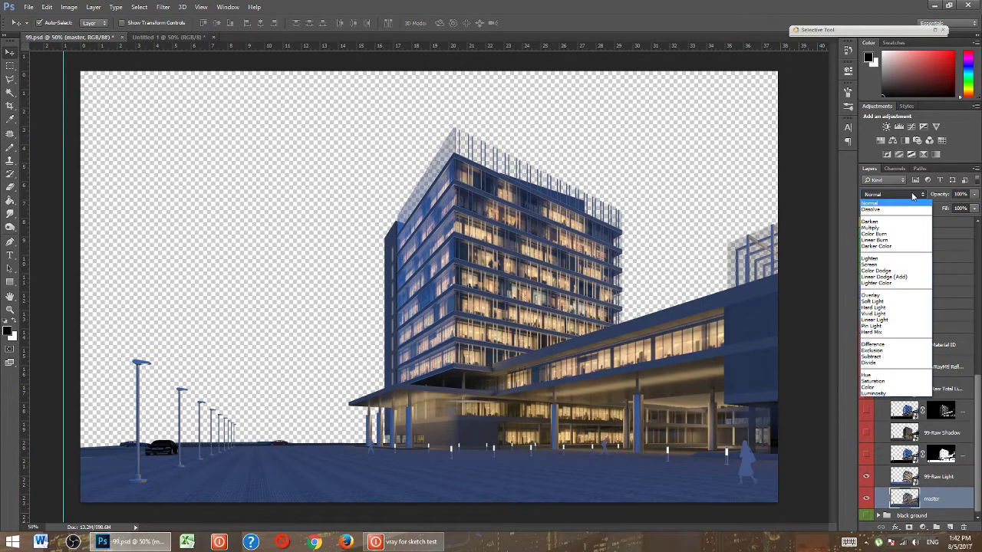
pyautogui.click(913, 196)
pyautogui.click(866, 477)
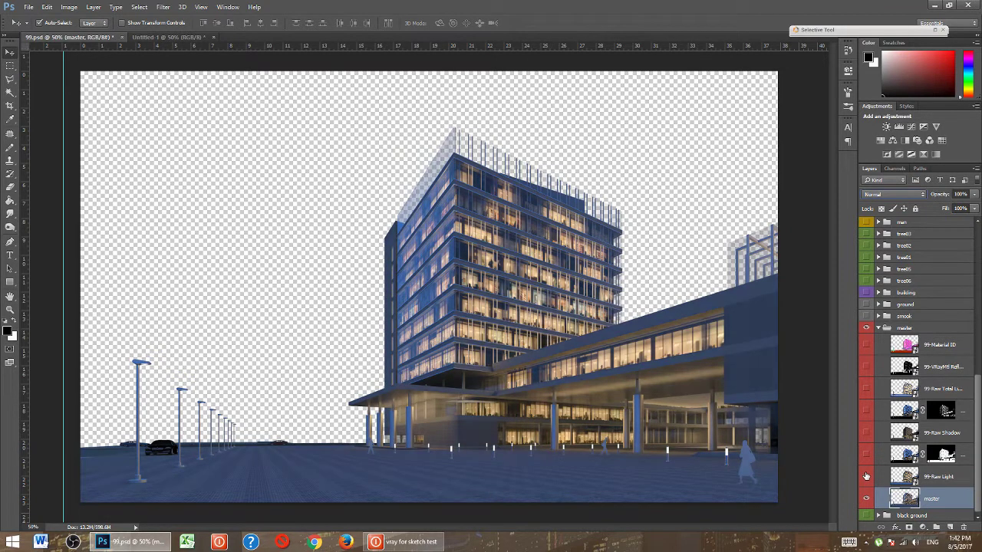
pyautogui.click(866, 477)
pyautogui.click(942, 477)
pyautogui.click(904, 197)
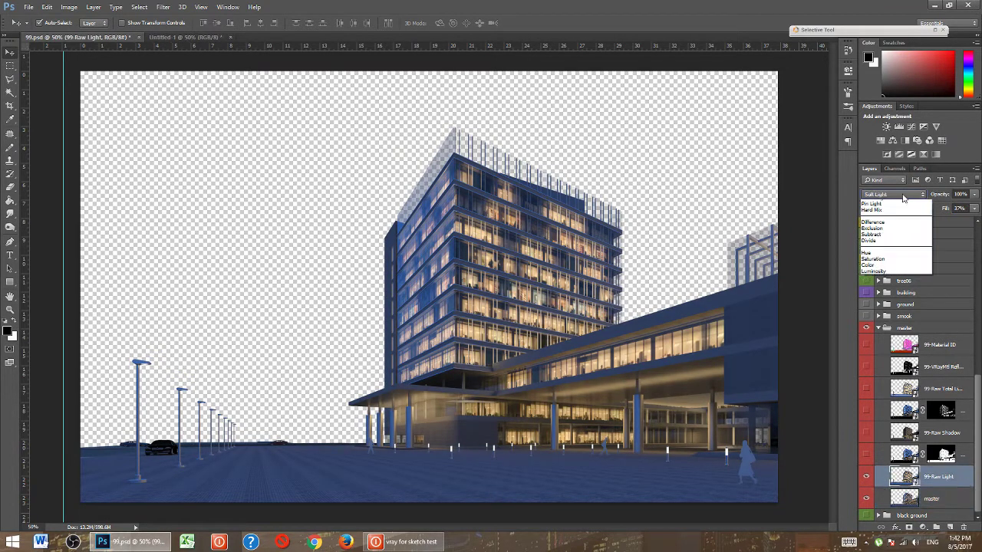
pyautogui.click(903, 197)
# - Show the masked and 99-Raw Shadow passes and set Raw Light's fill to 42%
pyautogui.click(866, 454)
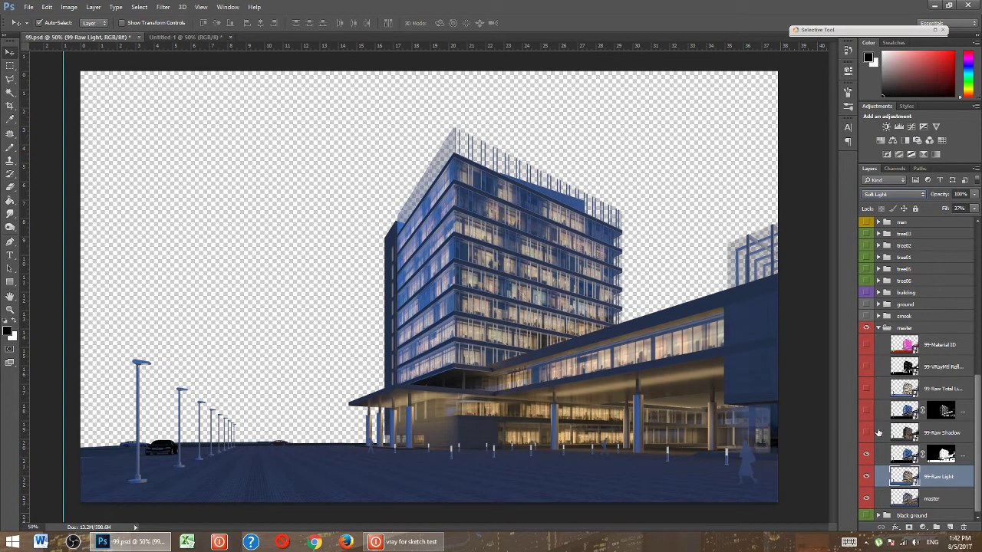
pyautogui.click(866, 433)
pyautogui.click(908, 196)
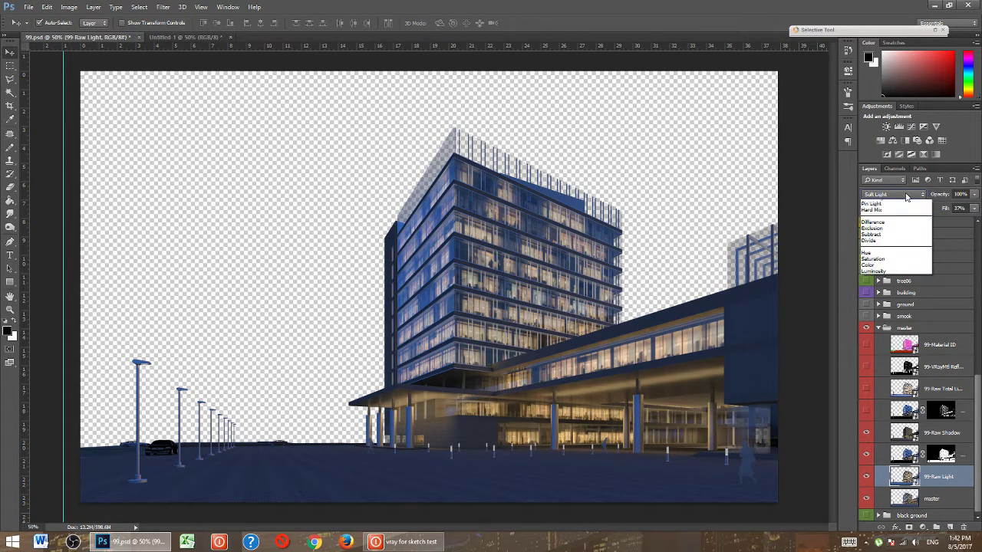
pyautogui.click(941, 247)
pyautogui.click(974, 209)
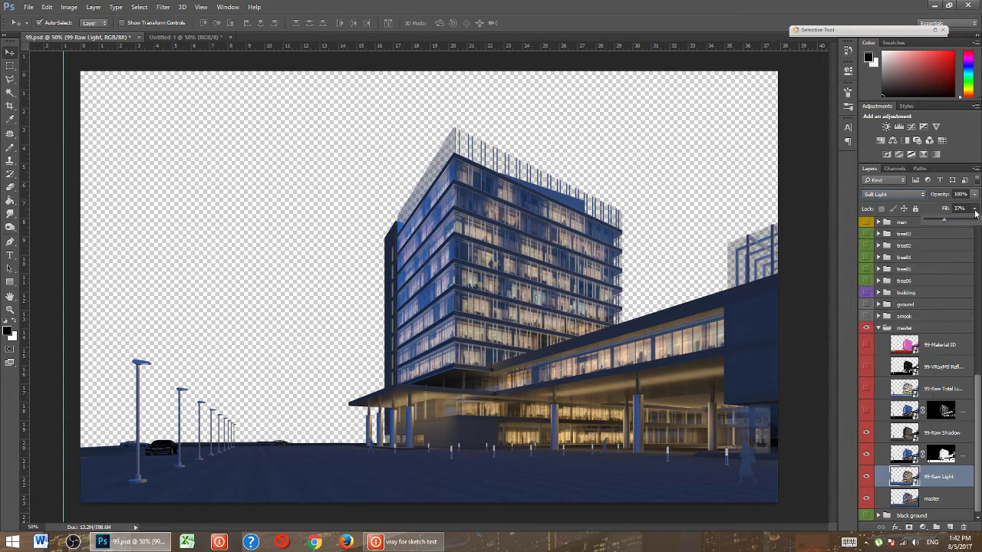
pyautogui.moveTo(955, 222)
pyautogui.mouseDown()
pyautogui.moveTo(976, 226)
pyautogui.moveTo(948, 223)
pyautogui.mouseUp()
# - Turn on the masked and total light passes, previewing then hiding the reflection and Material ID passes
pyautogui.click(866, 411)
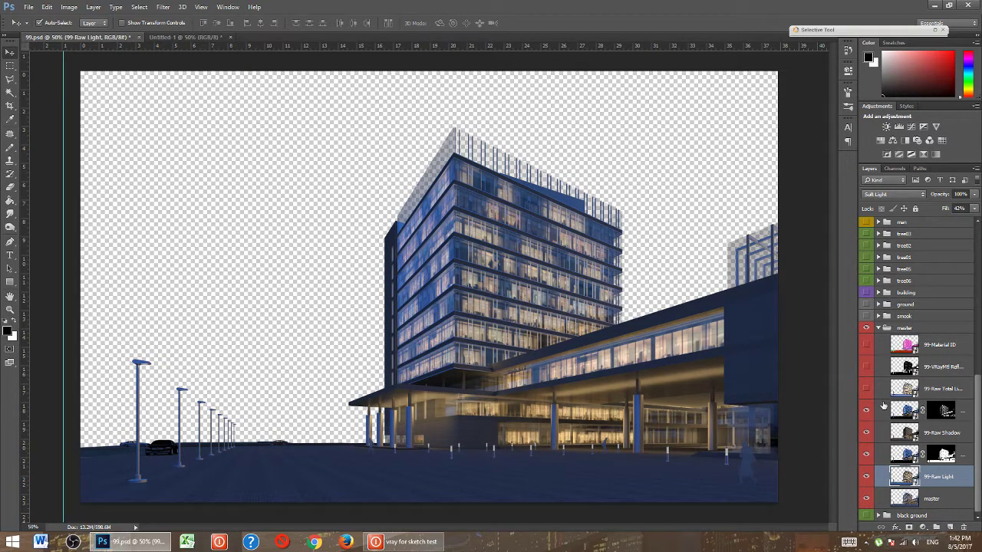
pyautogui.click(866, 389)
pyautogui.click(866, 390)
pyautogui.click(866, 389)
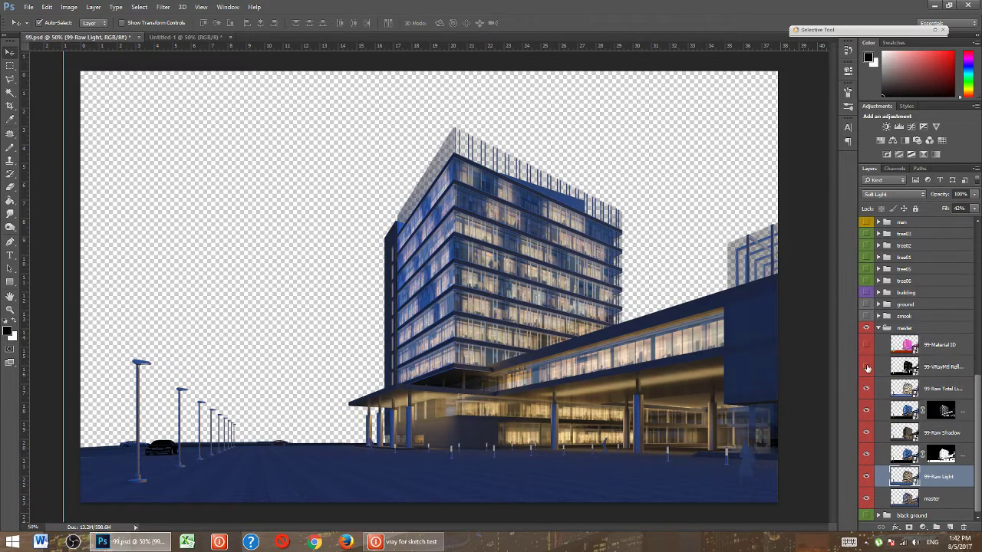
pyautogui.click(867, 369)
pyautogui.click(867, 369)
pyautogui.click(866, 346)
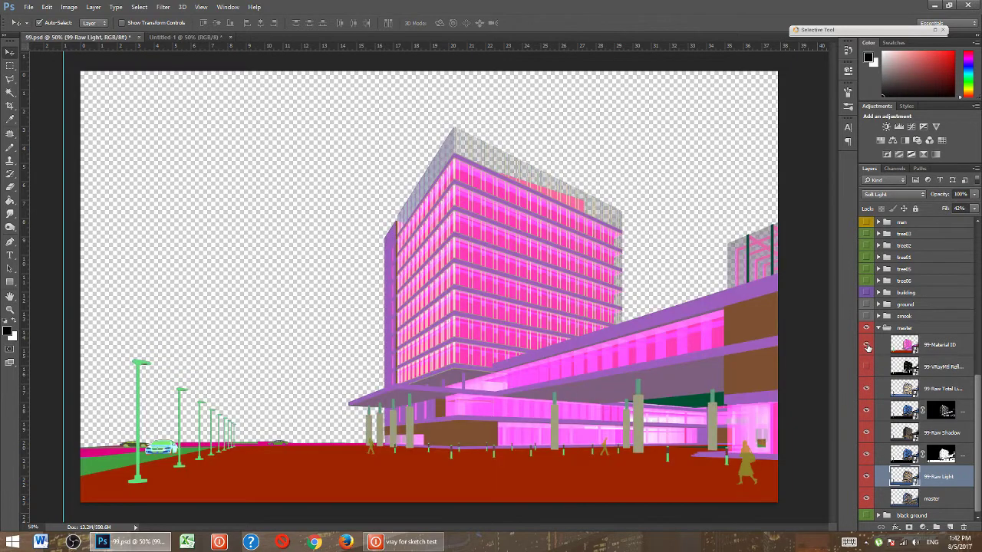
pyautogui.click(866, 346)
# - Collapse master, expand black ground and show the sky backdrop with its sub-layers hidden
pyautogui.click(878, 327)
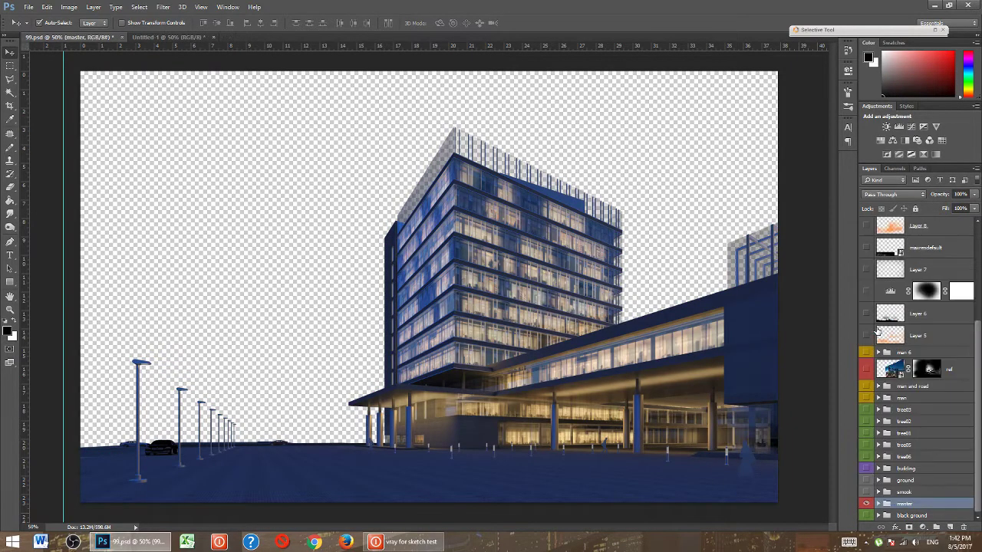
pyautogui.click(879, 515)
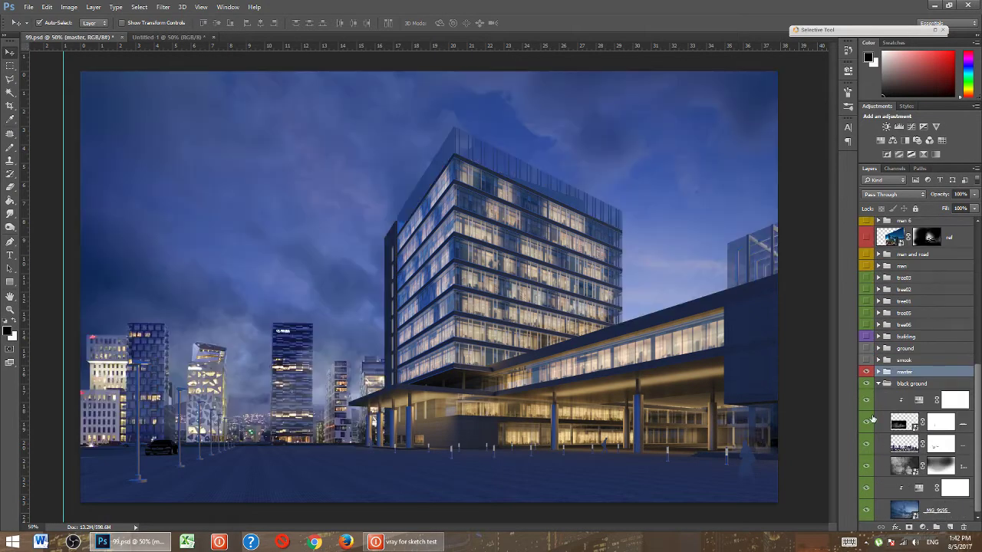
pyautogui.click(866, 383)
pyautogui.moveTo(866, 400); pyautogui.dragTo(866, 466)
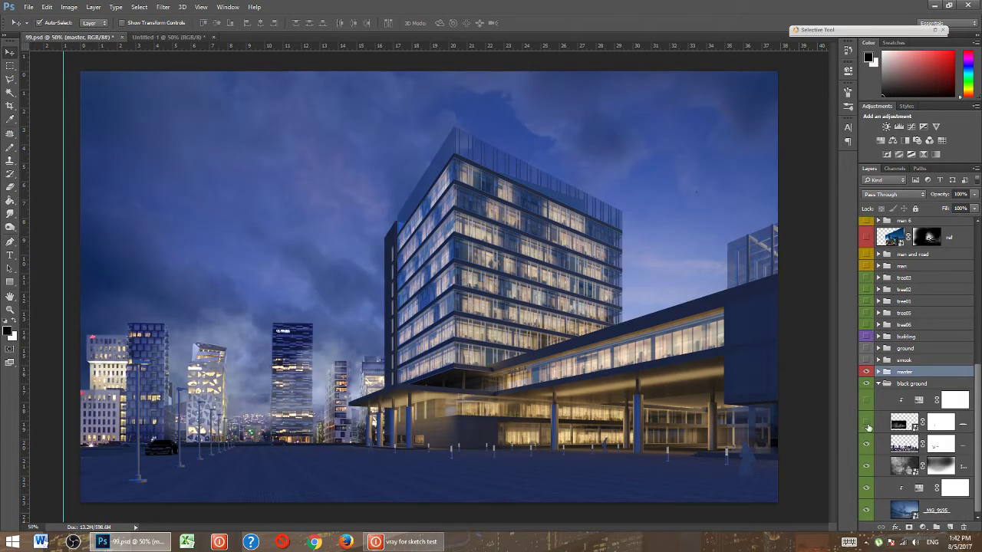
pyautogui.click(865, 488)
pyautogui.click(866, 510)
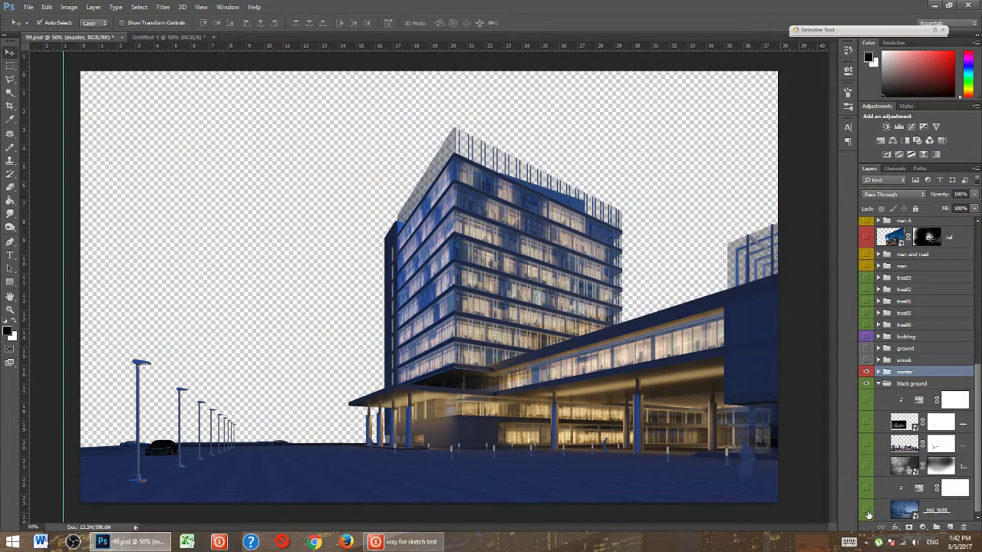
pyautogui.click(865, 510)
# - Compare the scene with the backdrop's darkening adjustments toggled off and on
pyautogui.click(867, 488)
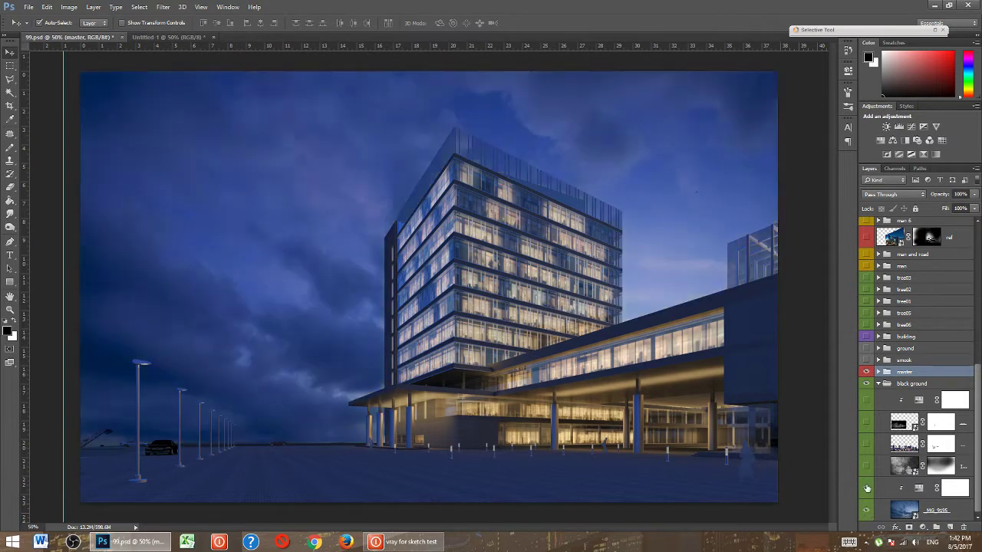
pyautogui.click(867, 487)
pyautogui.click(867, 488)
pyautogui.click(867, 488)
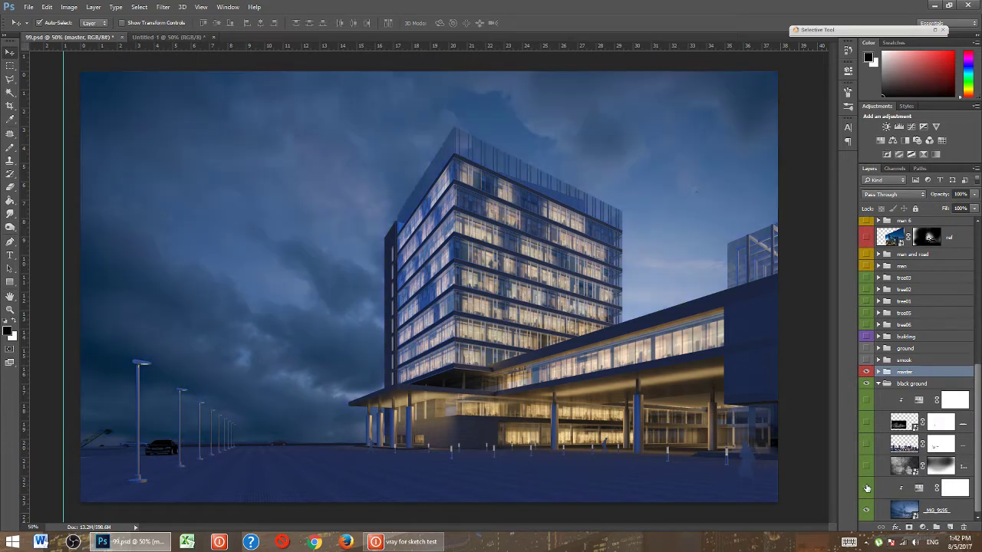
pyautogui.click(866, 488)
pyautogui.click(866, 467)
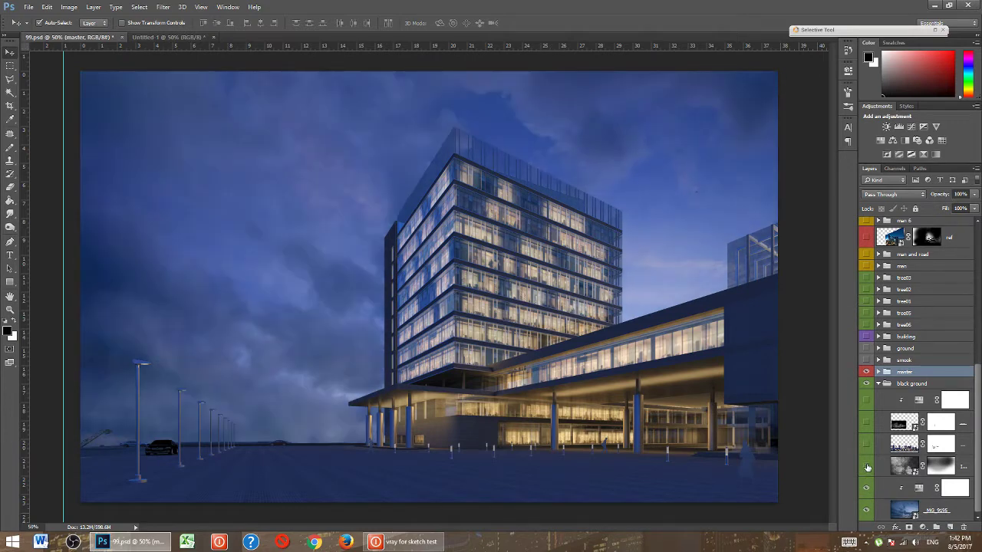
pyautogui.click(866, 467)
# - Reveal the distant city skyline, hide the cloud layer, and add the haze with its darkening adjustment
pyautogui.click(866, 445)
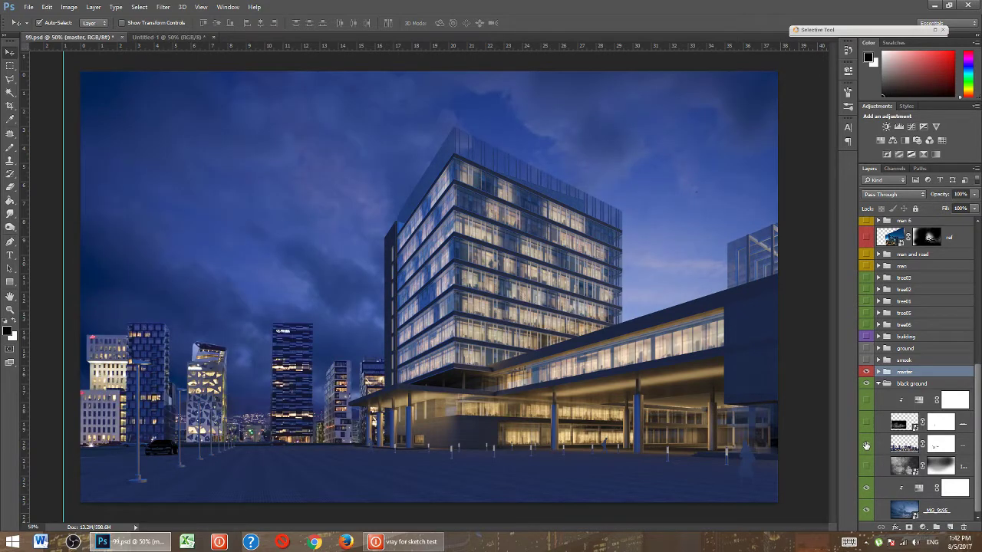
pyautogui.click(866, 467)
pyautogui.click(866, 467)
pyautogui.click(867, 467)
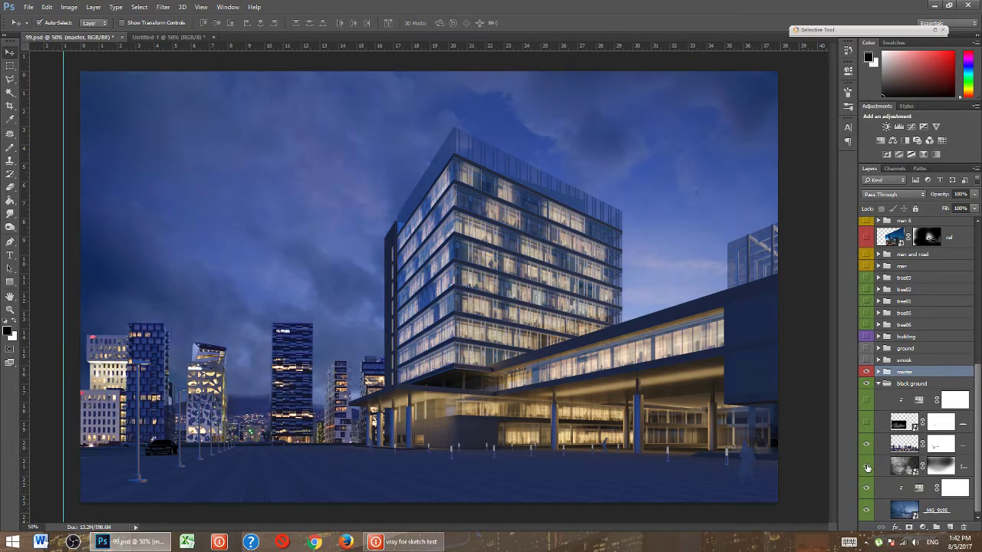
pyautogui.click(867, 424)
pyautogui.click(867, 400)
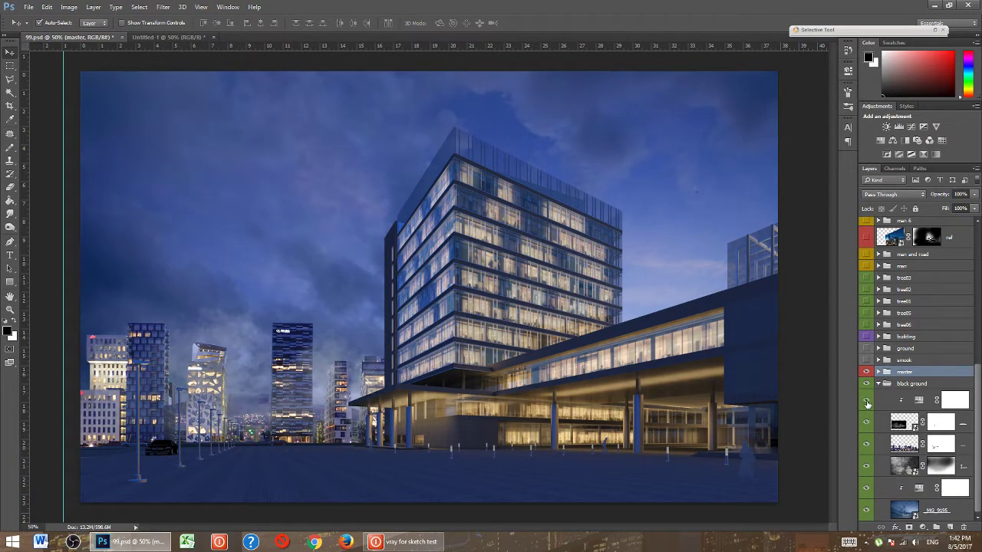
pyautogui.click(878, 384)
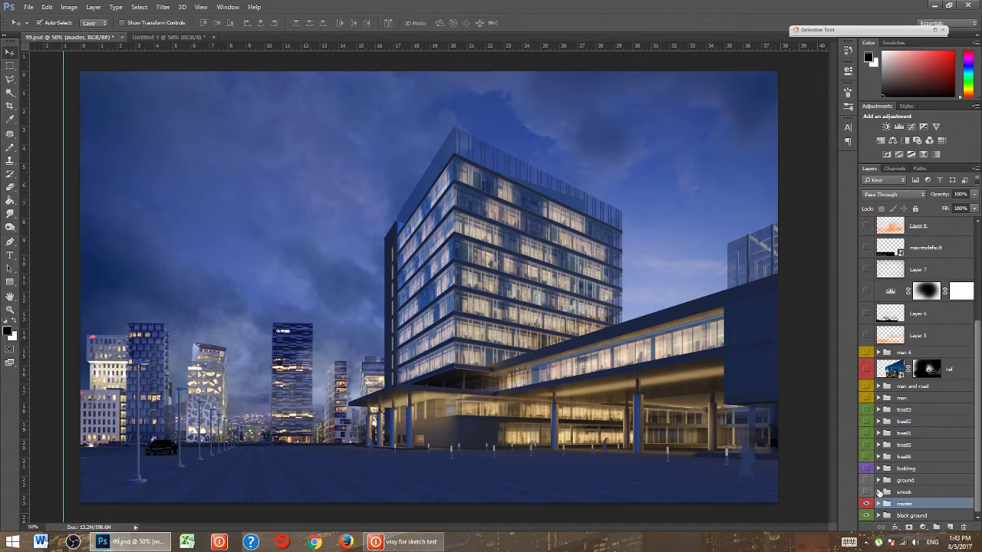
# - Show the smook group's smoke plume over the left skyline, comparing it and its adjustment
pyautogui.click(878, 492)
pyautogui.click(866, 448)
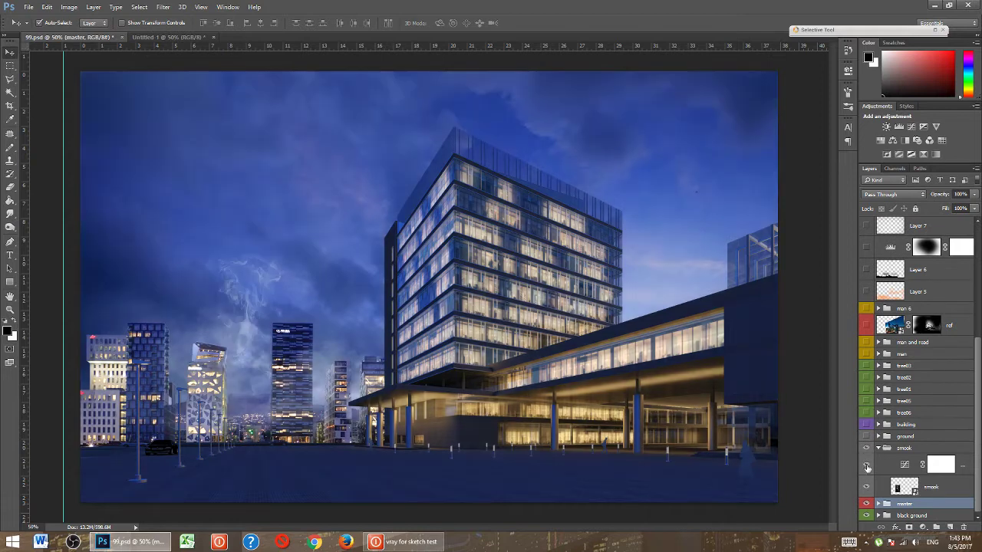
pyautogui.click(867, 486)
pyautogui.click(867, 487)
pyautogui.click(867, 466)
pyautogui.click(868, 465)
pyautogui.click(879, 450)
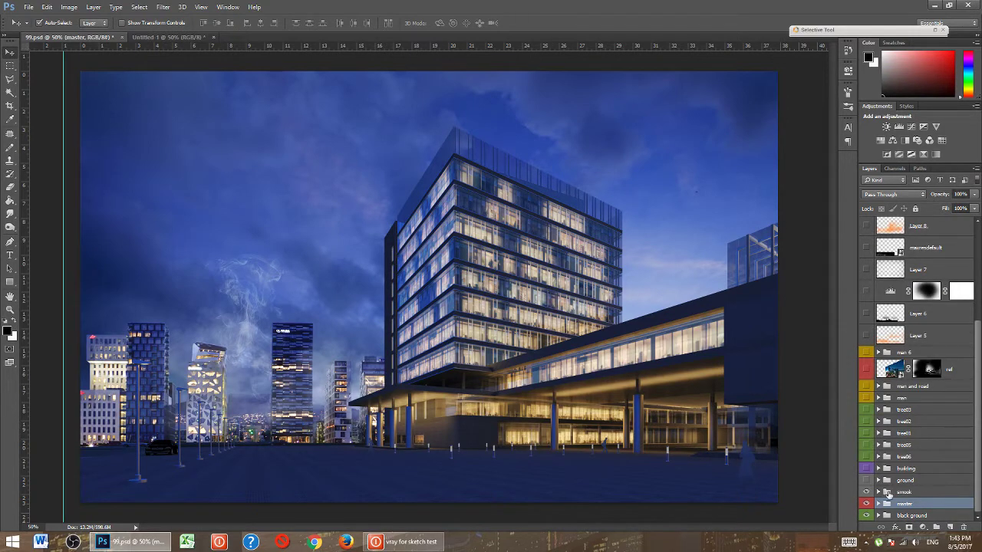
# - Expand the ground group, show the wet reflections, and select the ground photo layer
pyautogui.click(878, 481)
pyautogui.scroll(-3, 899, 452)
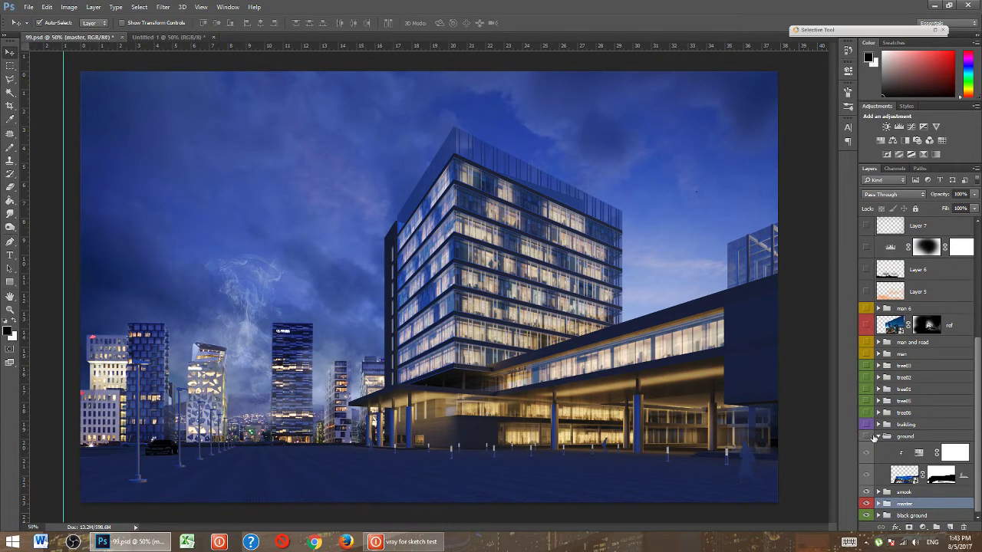
pyautogui.click(871, 438)
pyautogui.click(866, 453)
pyautogui.click(865, 474)
pyautogui.click(866, 475)
pyautogui.click(886, 483)
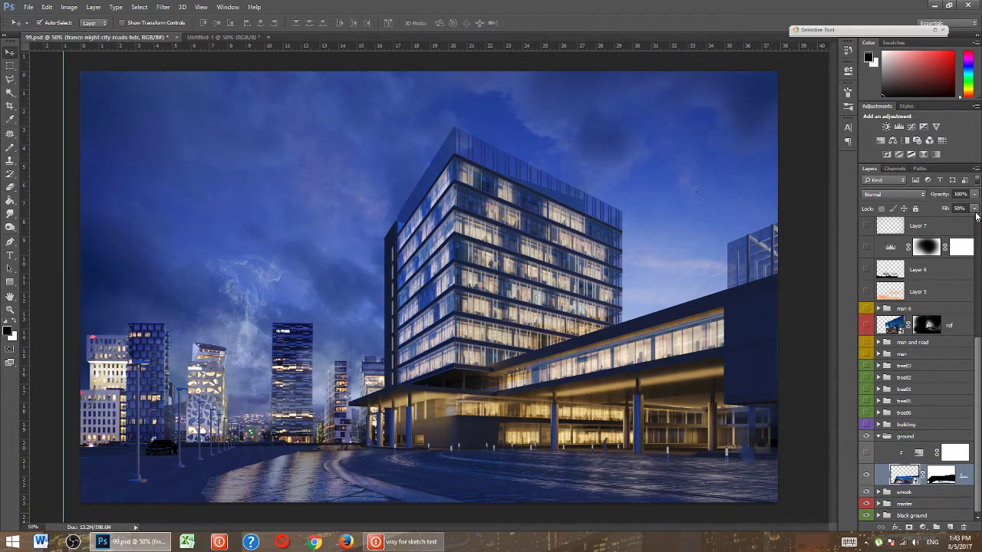
# - Briefly disable and re-enable the ground photo's mask, then show the adjustment over the reflections
pyautogui.click(974, 209)
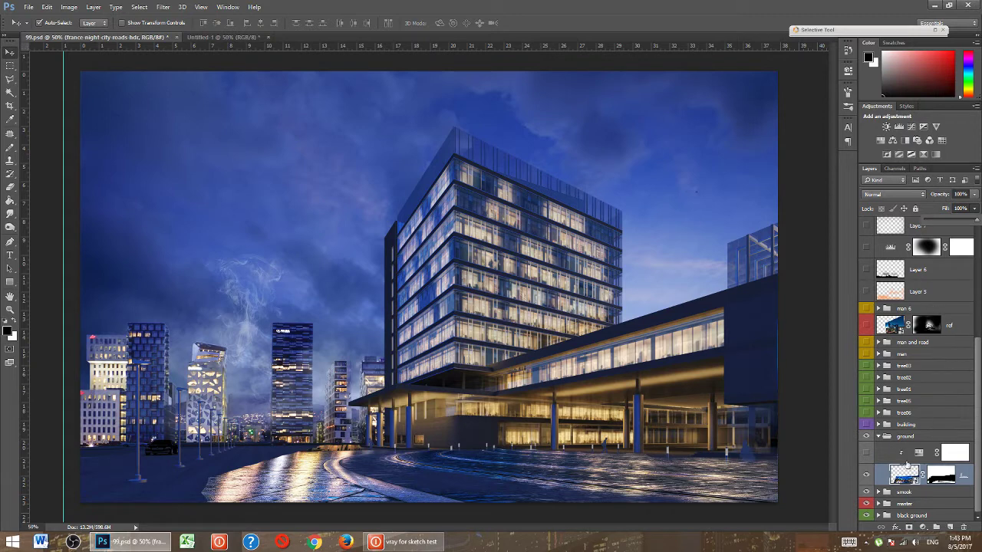
pyautogui.click(939, 477)
pyautogui.rightClick(937, 477)
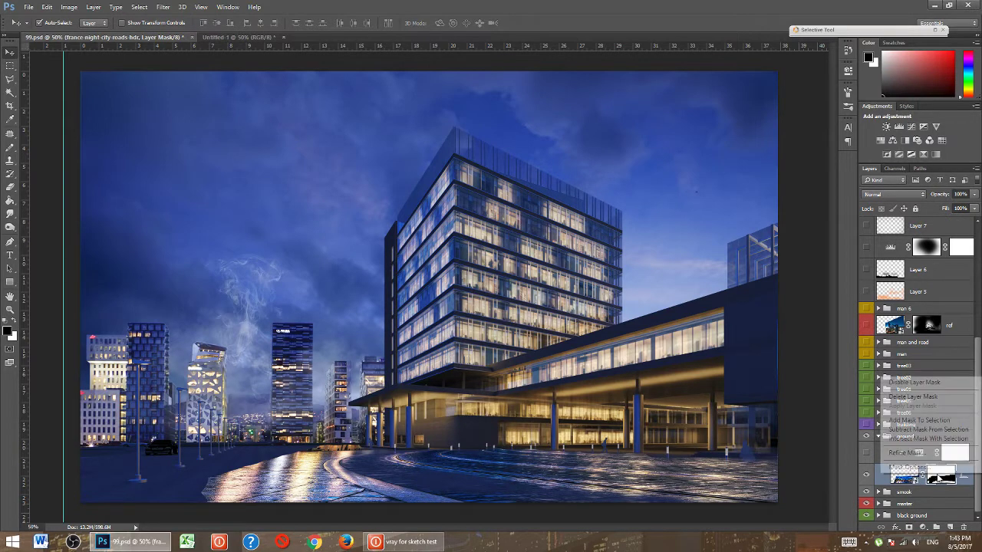
pyautogui.click(942, 381)
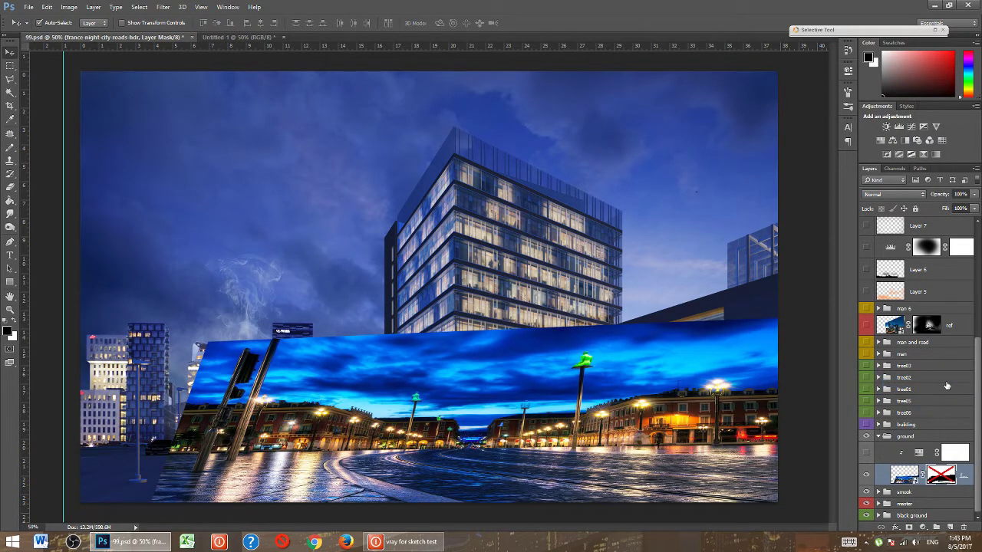
pyautogui.rightClick(940, 476)
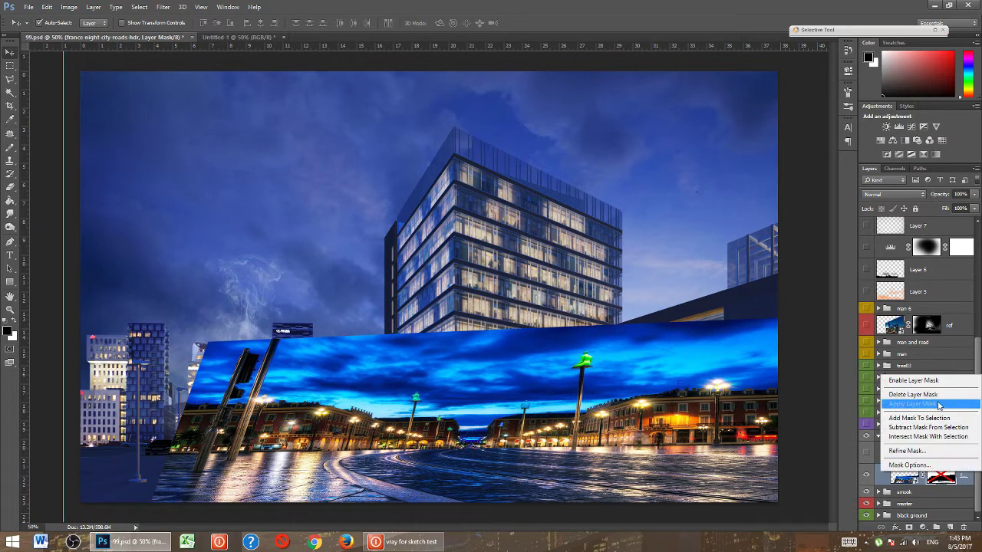
pyautogui.click(942, 380)
pyautogui.click(867, 455)
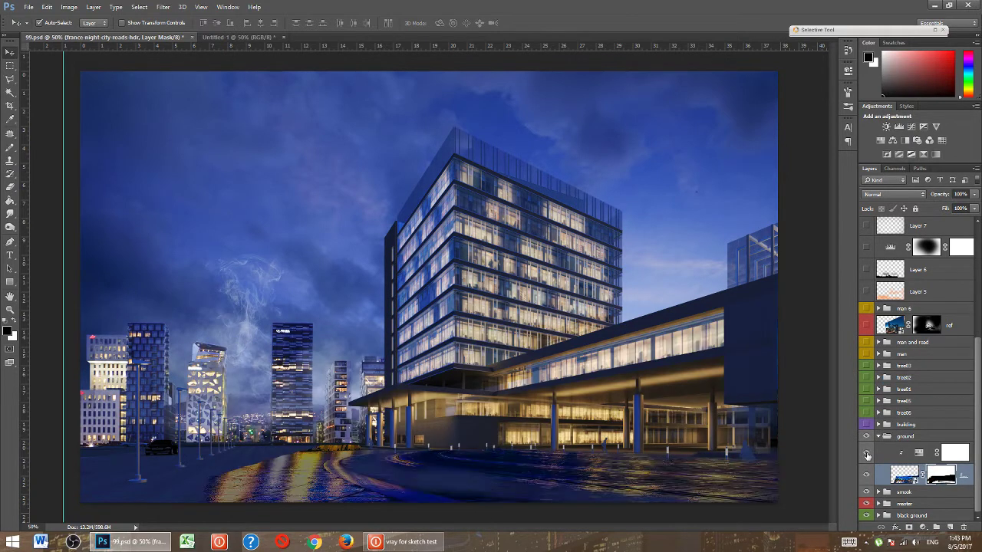
# - Lower the ground photo's fill to about 43%, dismissing an invalid-entry warning along the way
pyautogui.click(911, 474)
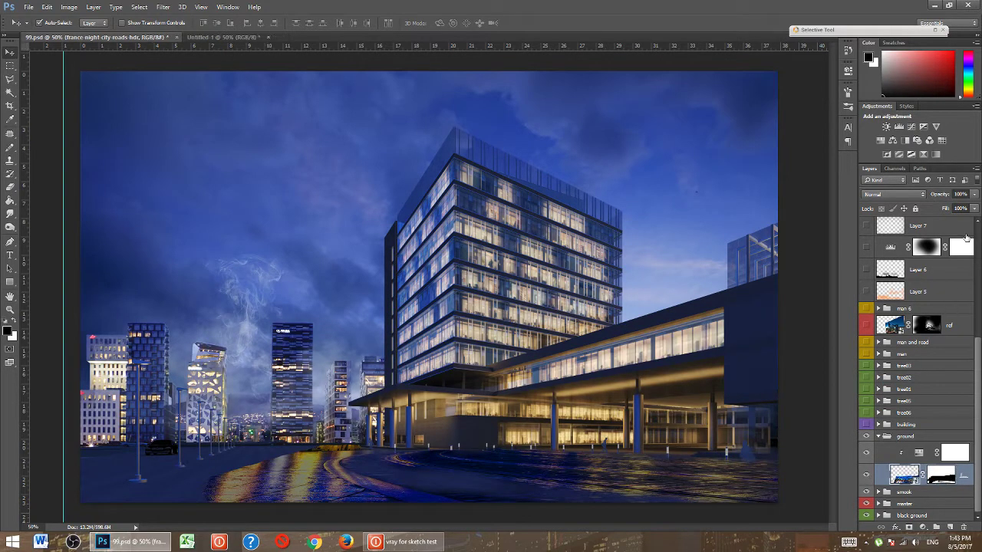
pyautogui.click(976, 209)
pyautogui.moveTo(974, 220); pyautogui.dragTo(944, 224)
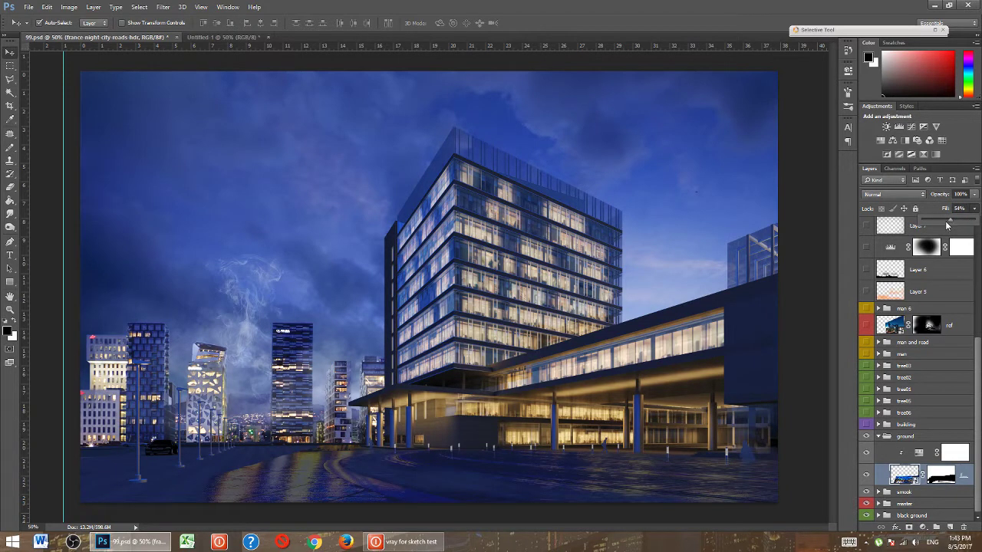
pyautogui.press('Return')
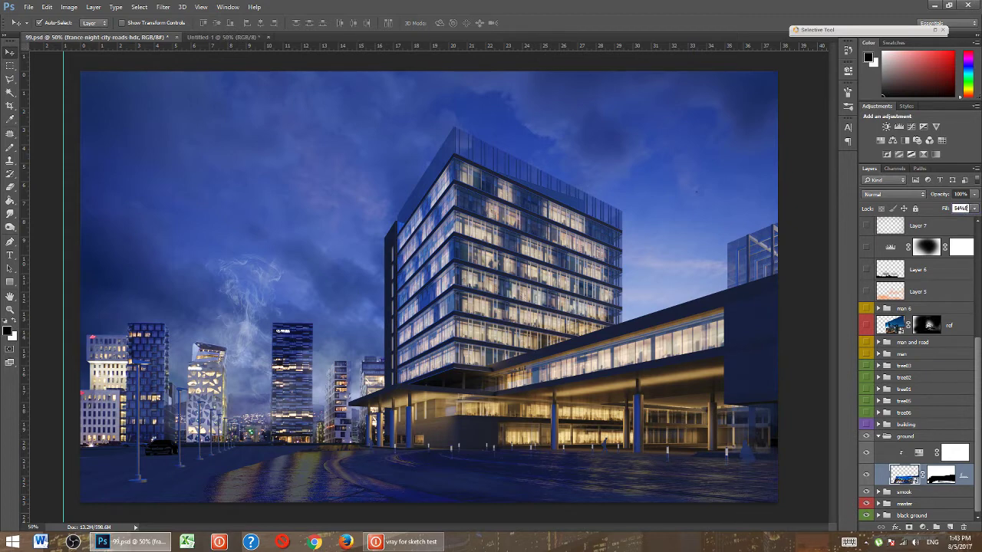
pyautogui.press('Return')
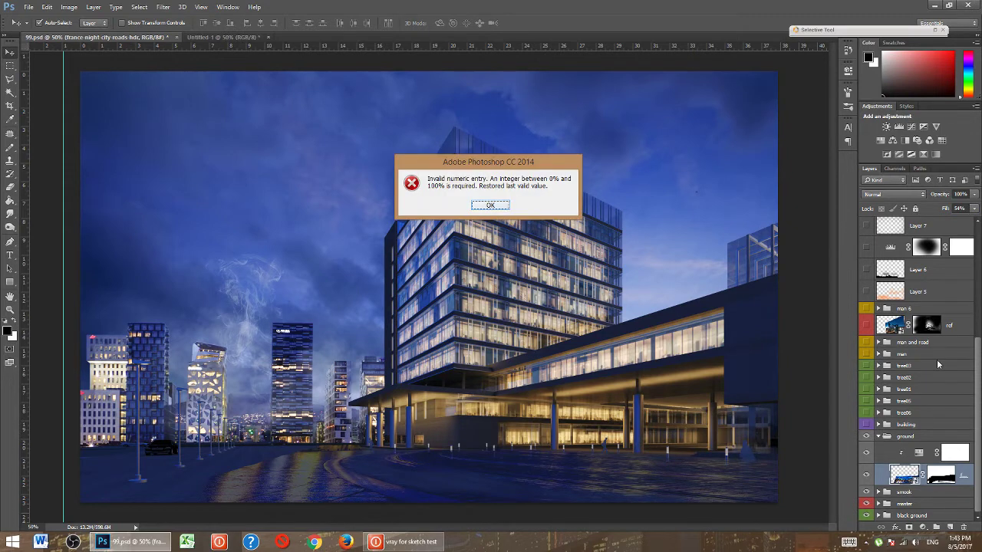
pyautogui.click(490, 205)
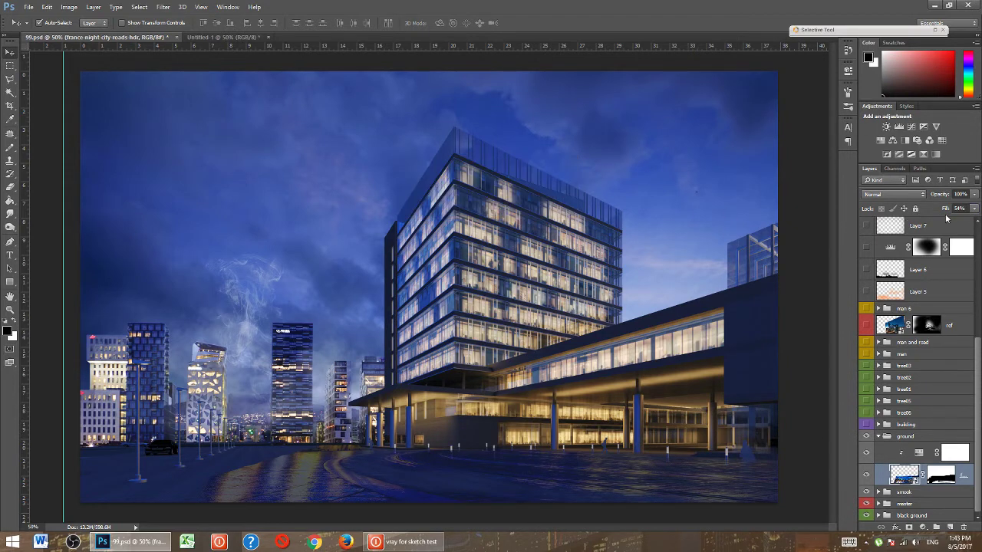
pyautogui.click(975, 209)
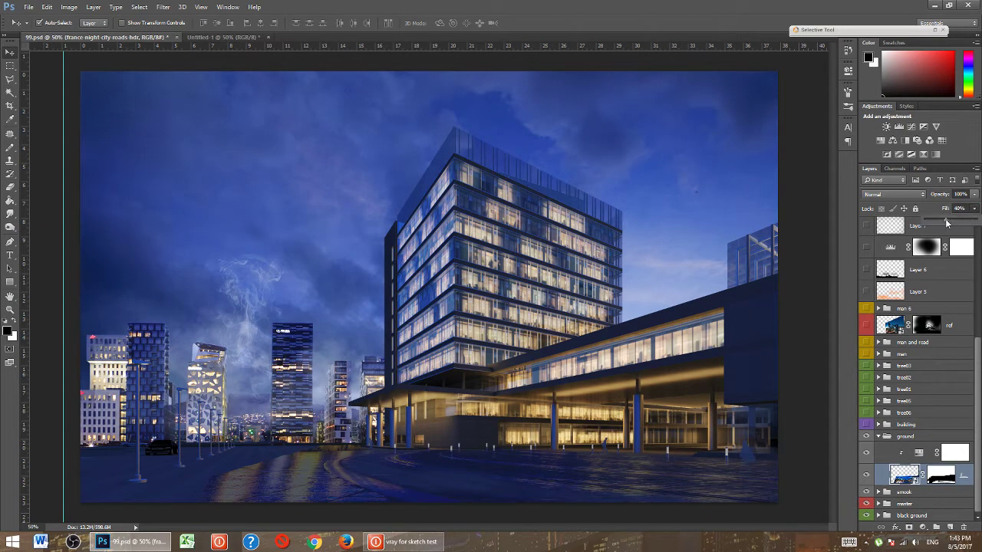
pyautogui.moveTo(954, 220); pyautogui.dragTo(948, 223)
# - Collapse the ground group and turn on and expand the building group at lower left
pyautogui.click(878, 436)
pyautogui.click(878, 436)
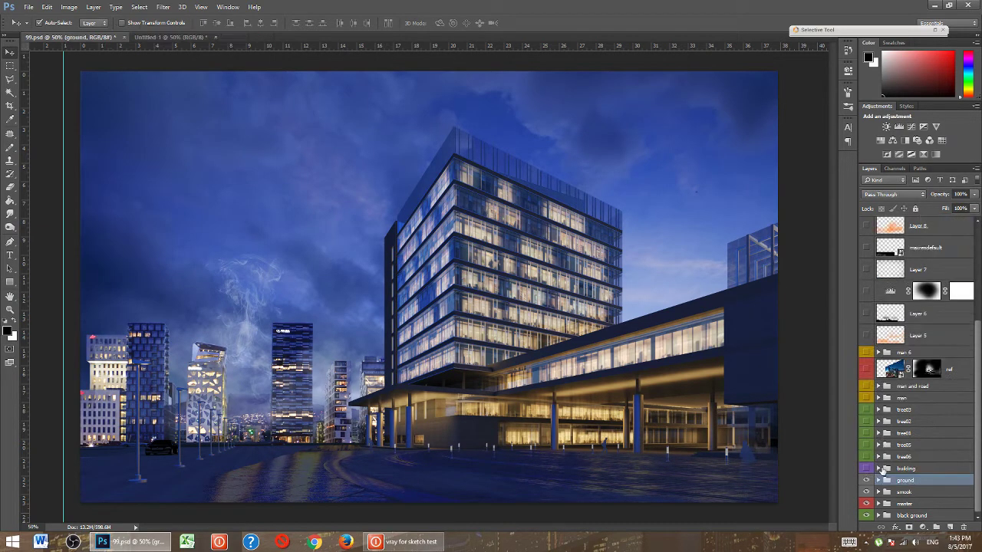
pyautogui.click(866, 468)
pyautogui.doubleClick(867, 469)
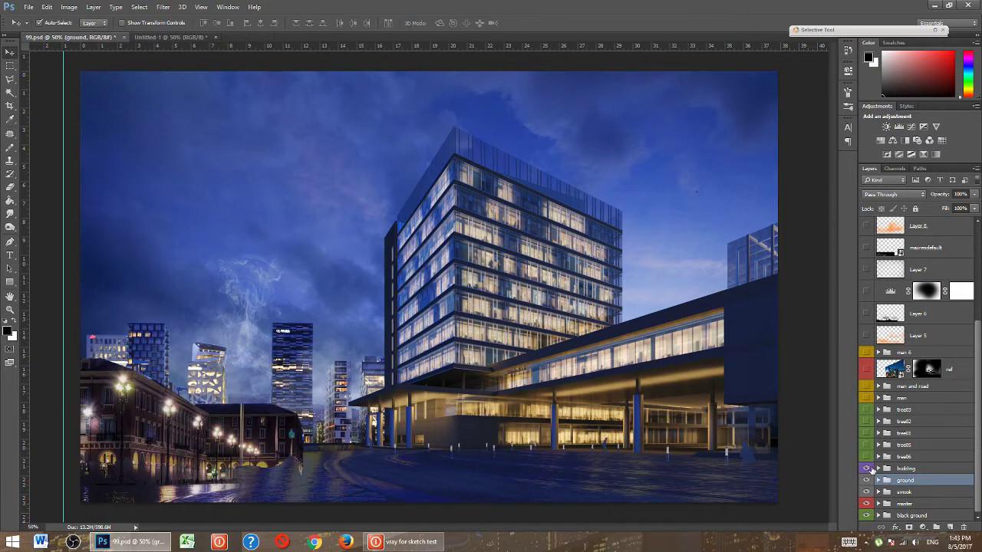
pyautogui.click(878, 469)
# - Hide the building group's two adjustments and briefly disable then re-enable the city photo's mask
pyautogui.click(867, 418)
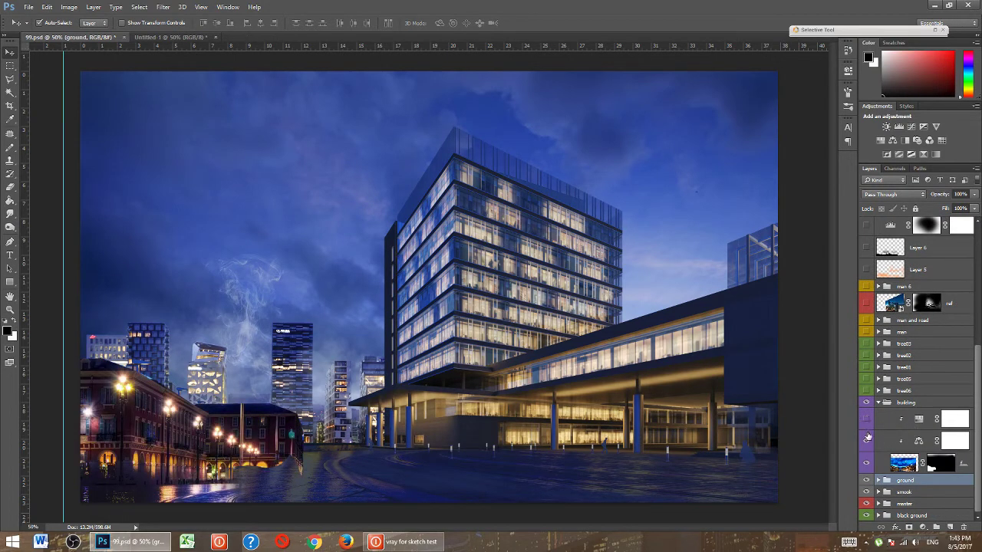
pyautogui.click(867, 440)
pyautogui.click(867, 463)
pyautogui.click(867, 462)
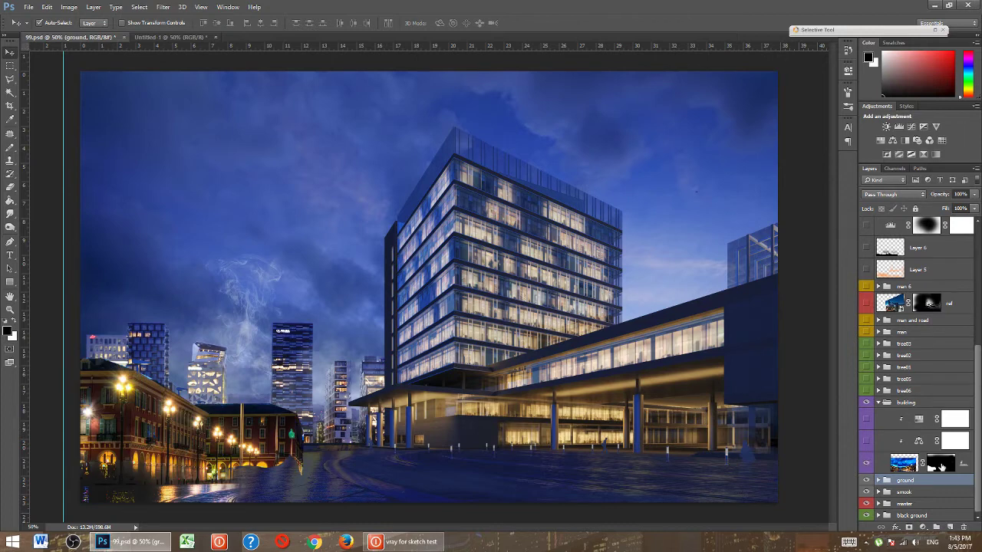
pyautogui.click(941, 465)
pyautogui.rightClick(941, 465)
pyautogui.click(940, 374)
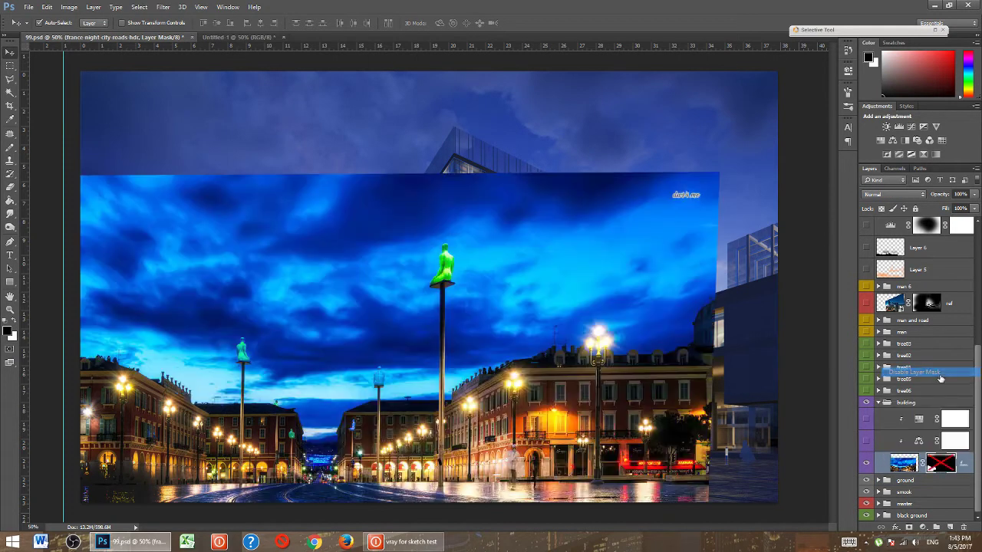
pyautogui.rightClick(941, 464)
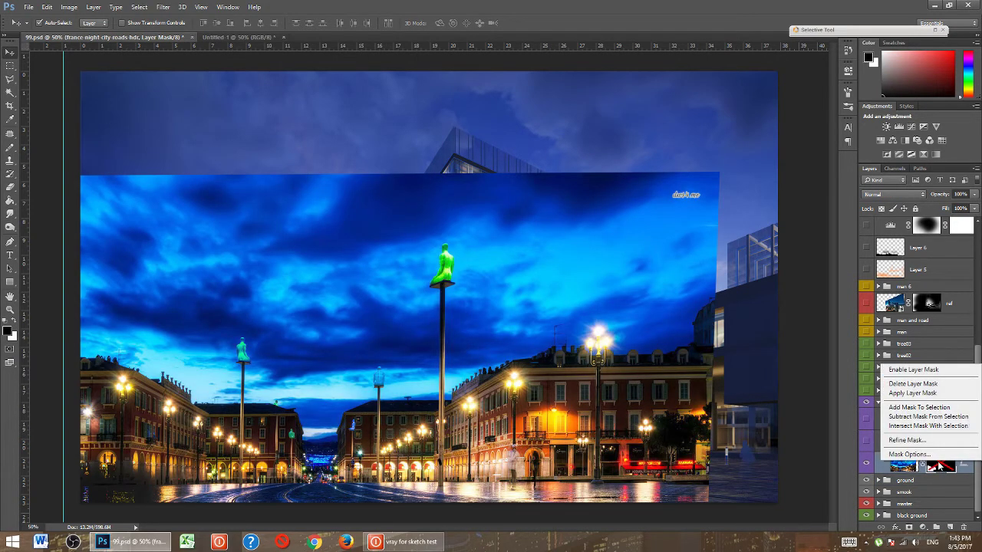
pyautogui.click(934, 376)
# - Turn on both building adjustments to darken the old buildings, then collapse the group
pyautogui.click(868, 464)
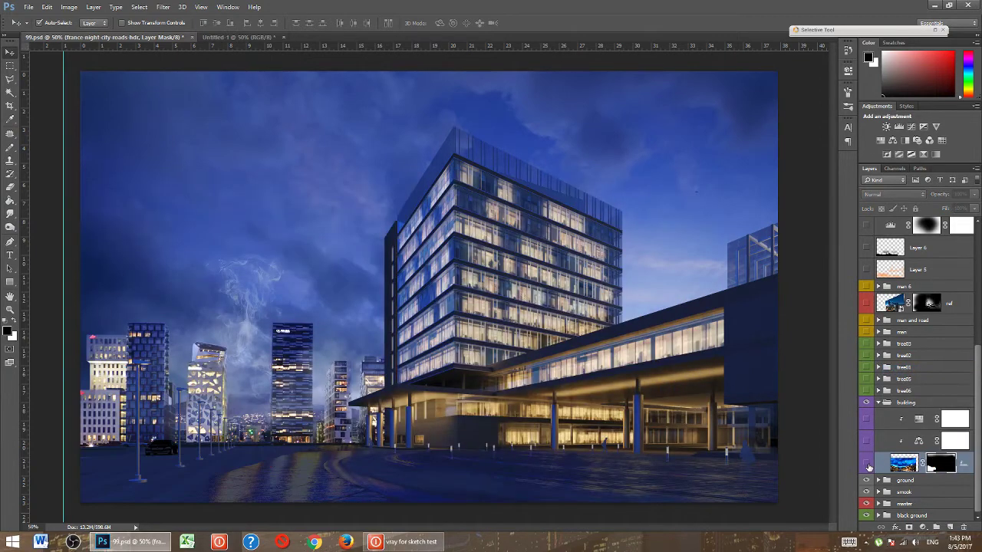
pyautogui.click(866, 464)
pyautogui.click(865, 442)
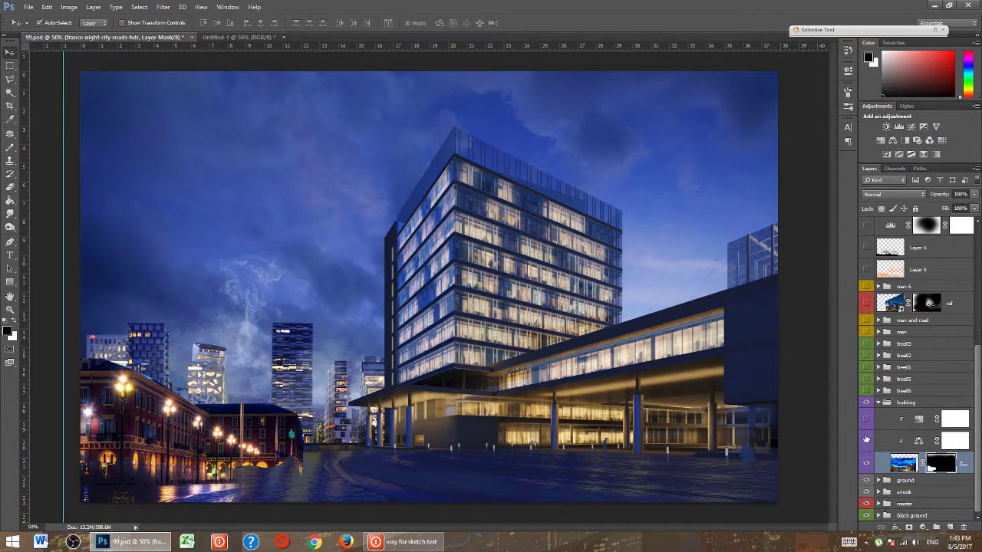
pyautogui.click(868, 420)
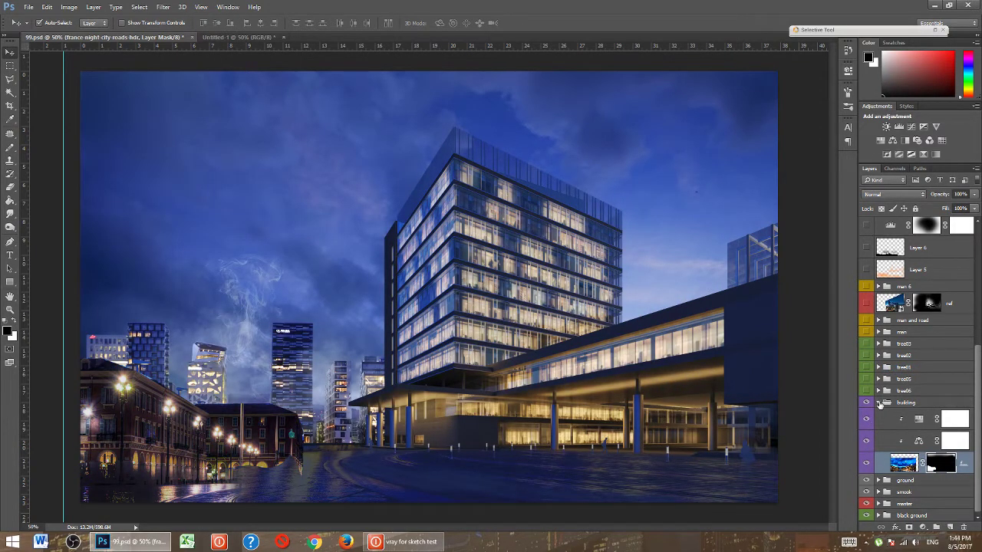
pyautogui.click(880, 403)
# - Show the tree06 trees in front of the right wing, darkened by their adjustment
pyautogui.click(879, 458)
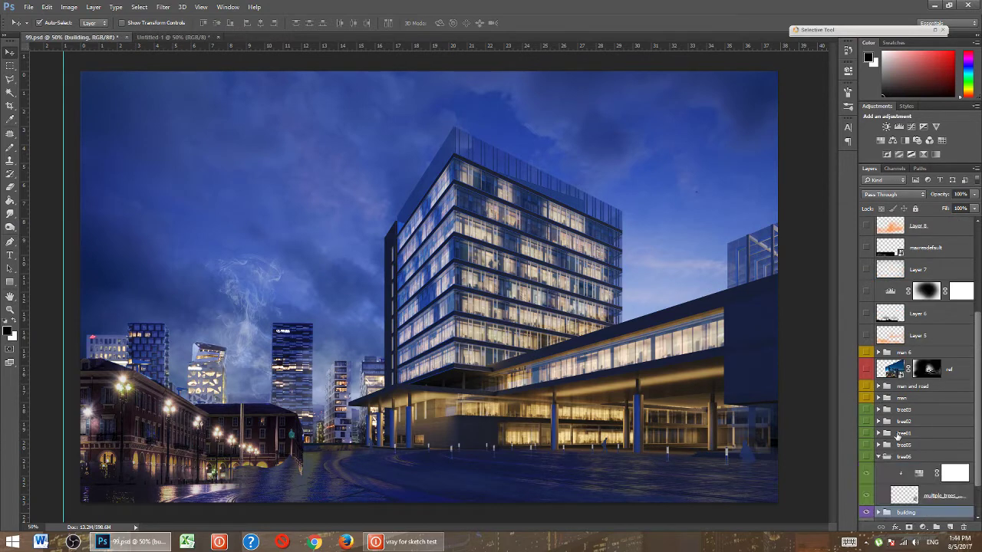
pyautogui.click(865, 457)
pyautogui.click(867, 459)
pyautogui.click(867, 458)
pyautogui.click(867, 477)
pyautogui.click(868, 476)
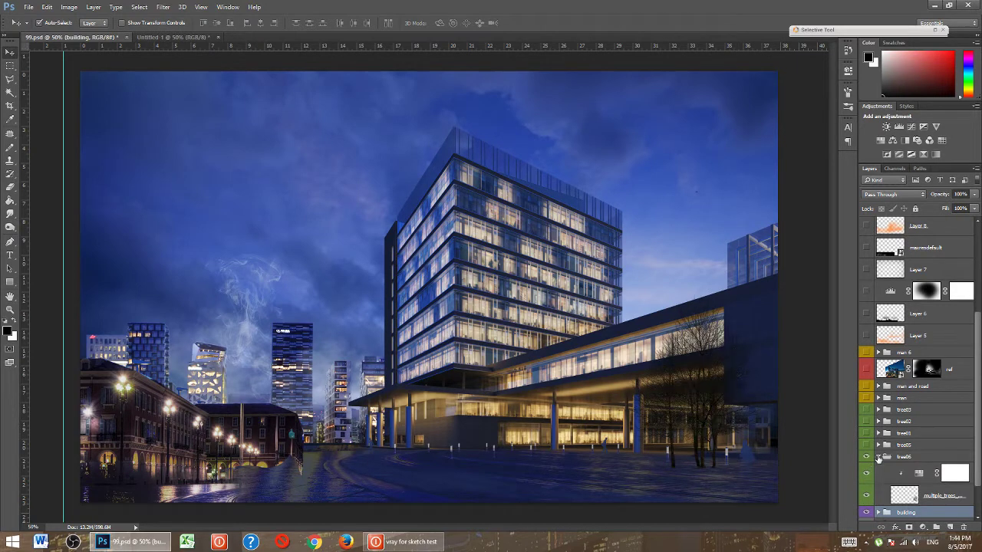
pyautogui.click(878, 456)
# - Show the tree05 trees at left with all three of their adjustments turned on
pyautogui.click(867, 445)
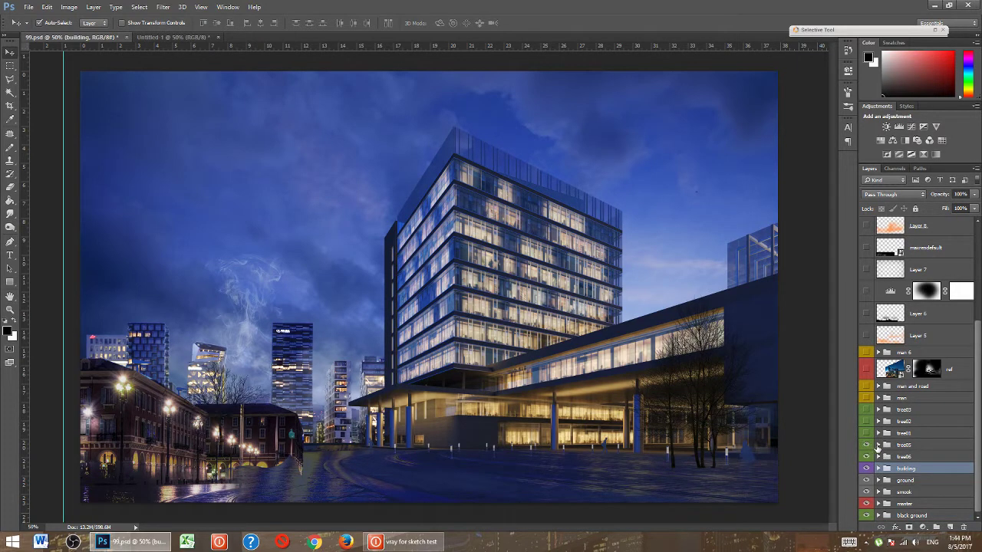
pyautogui.click(878, 445)
pyautogui.scroll(-1, 871, 505)
pyautogui.click(867, 504)
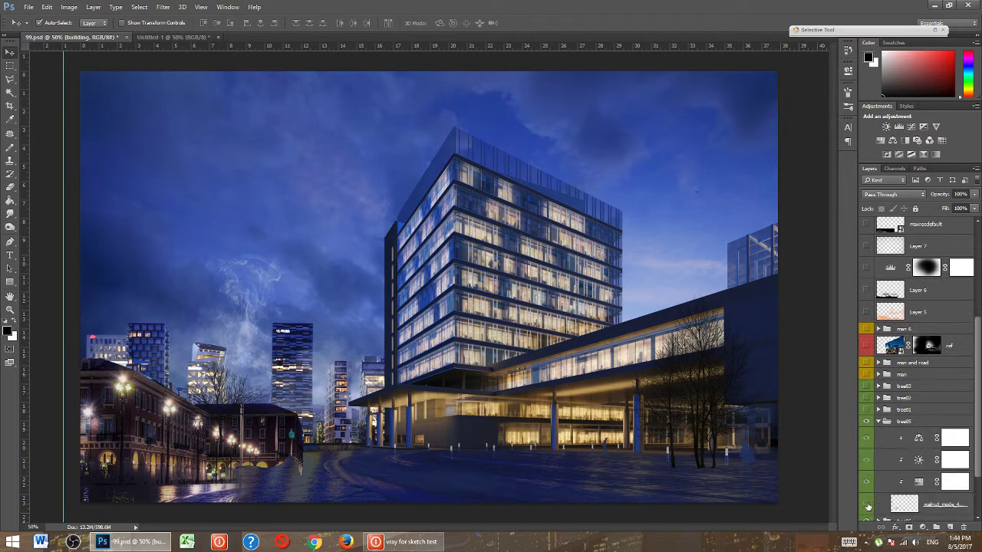
pyautogui.click(867, 504)
pyautogui.click(868, 505)
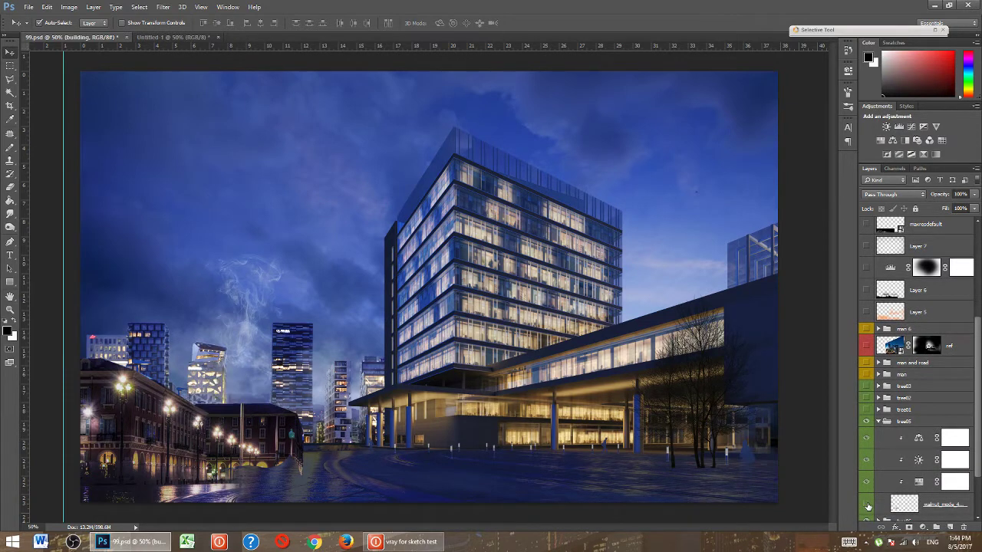
pyautogui.click(868, 505)
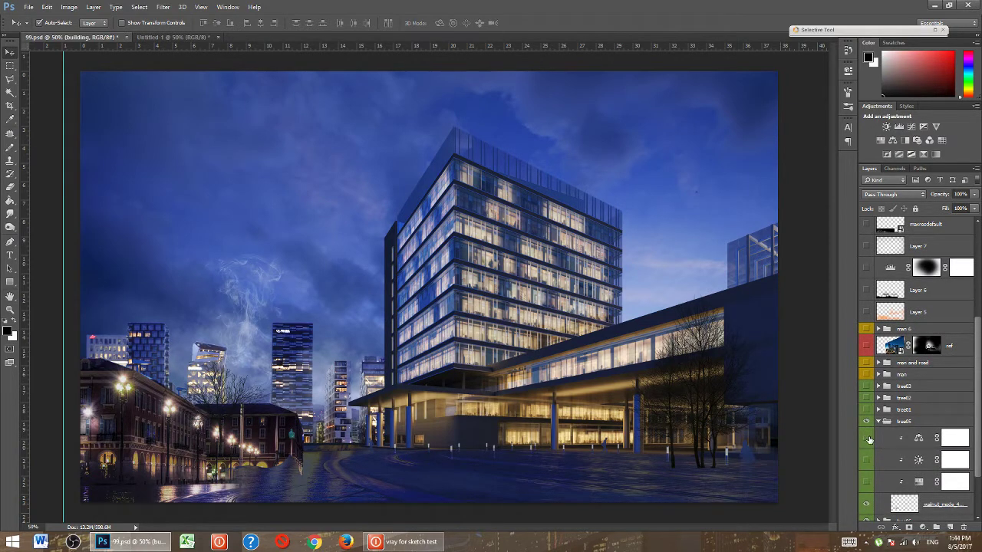
pyautogui.moveTo(867, 439); pyautogui.dragTo(867, 504)
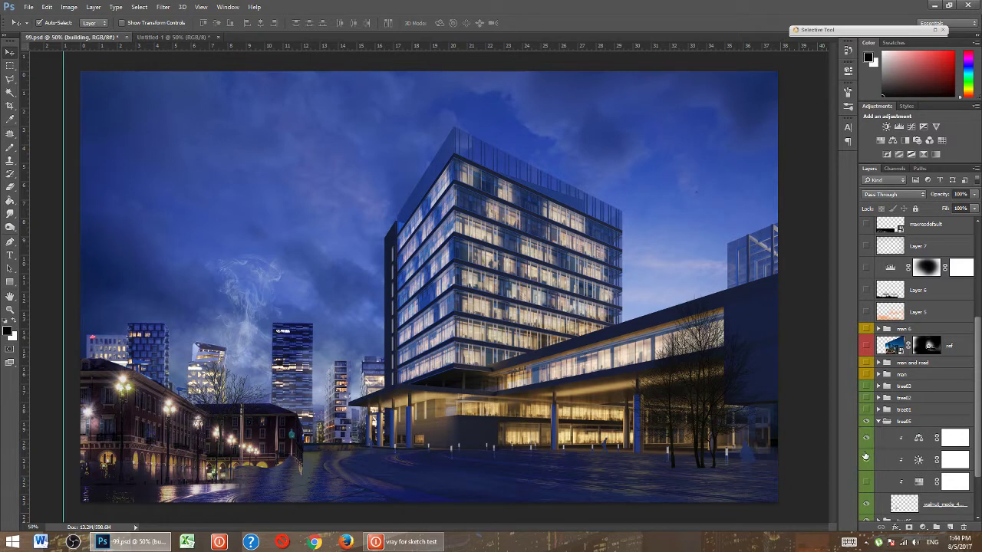
pyautogui.click(868, 505)
pyautogui.click(878, 421)
# - Show the large tree01 tree on the left and compare its two adjustments
pyautogui.click(867, 434)
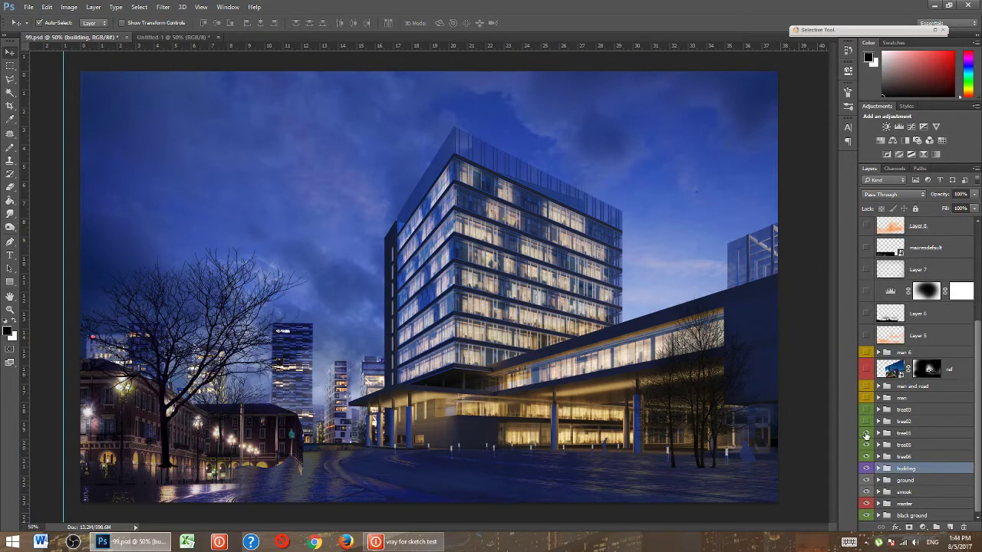
pyautogui.click(878, 433)
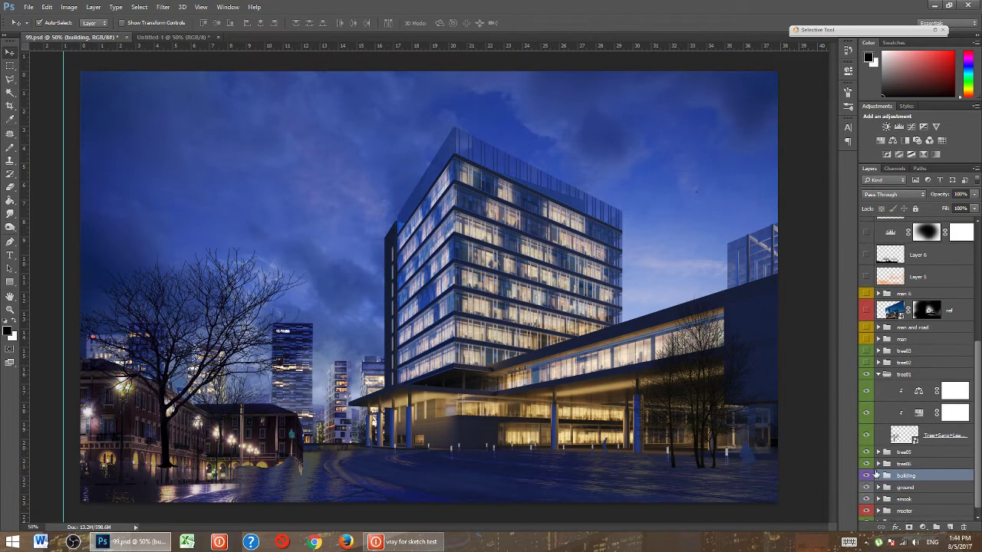
pyautogui.click(867, 435)
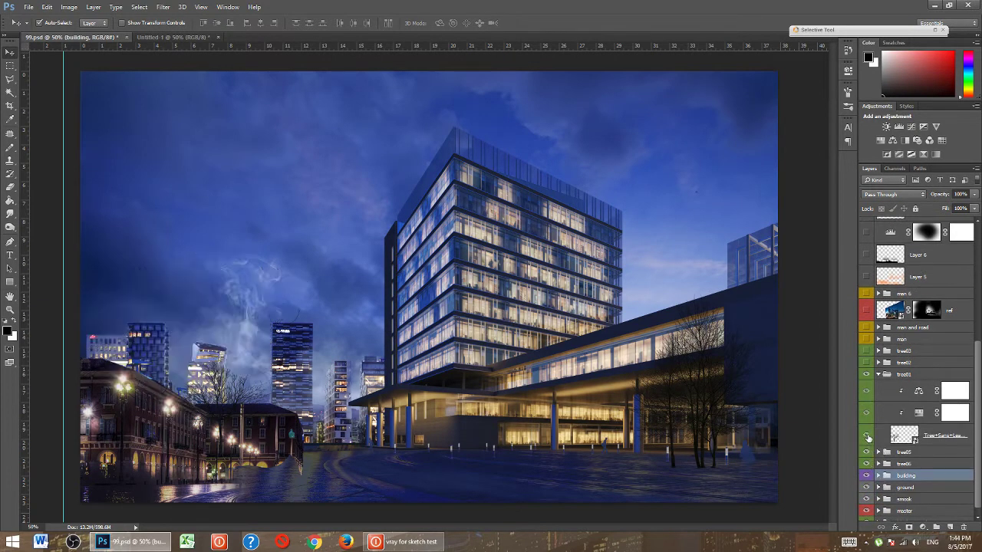
pyautogui.click(867, 435)
pyautogui.click(867, 413)
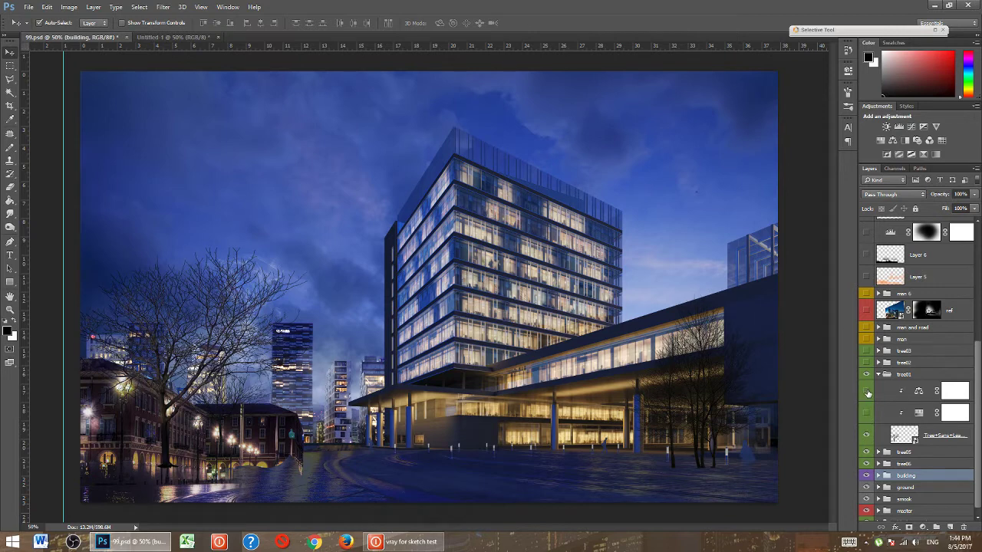
pyautogui.click(868, 392)
# - Re-enable tree01's Hue/Saturation adjustment and raise its lightness to -31
pyautogui.click(867, 413)
pyautogui.doubleClick(918, 413)
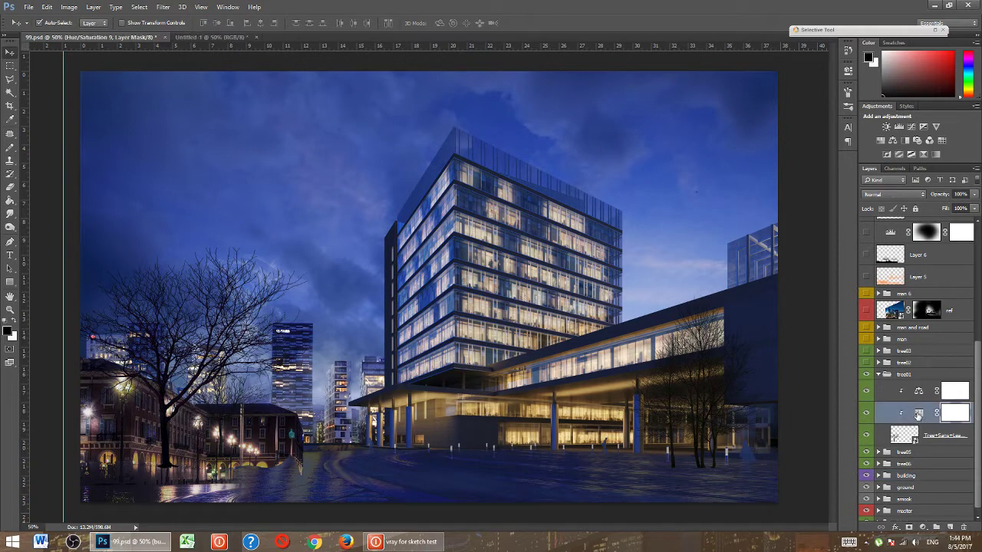
pyautogui.moveTo(736, 175); pyautogui.dragTo(749, 176)
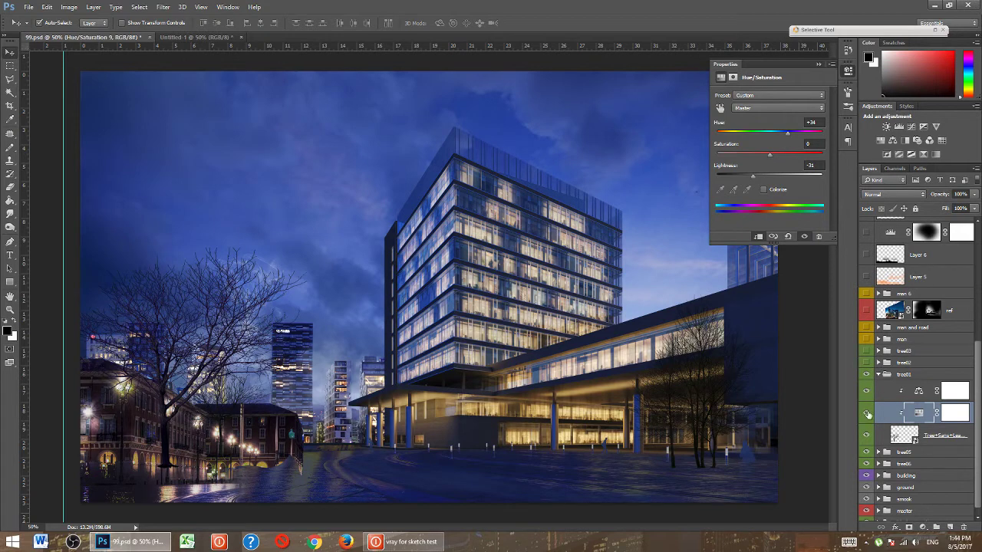
pyautogui.click(877, 374)
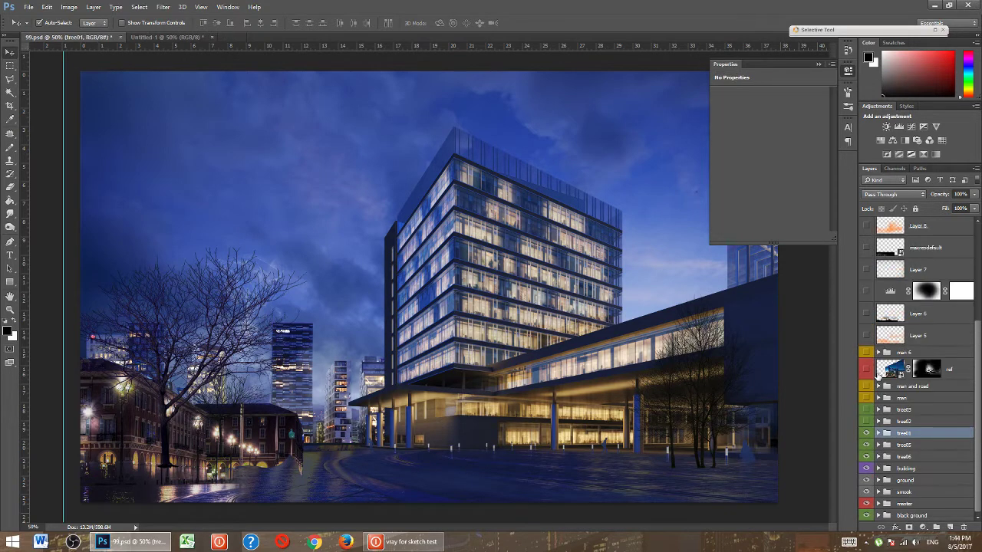
# - Show the large tree02 tree at left, keeping its adjustment on
pyautogui.click(867, 421)
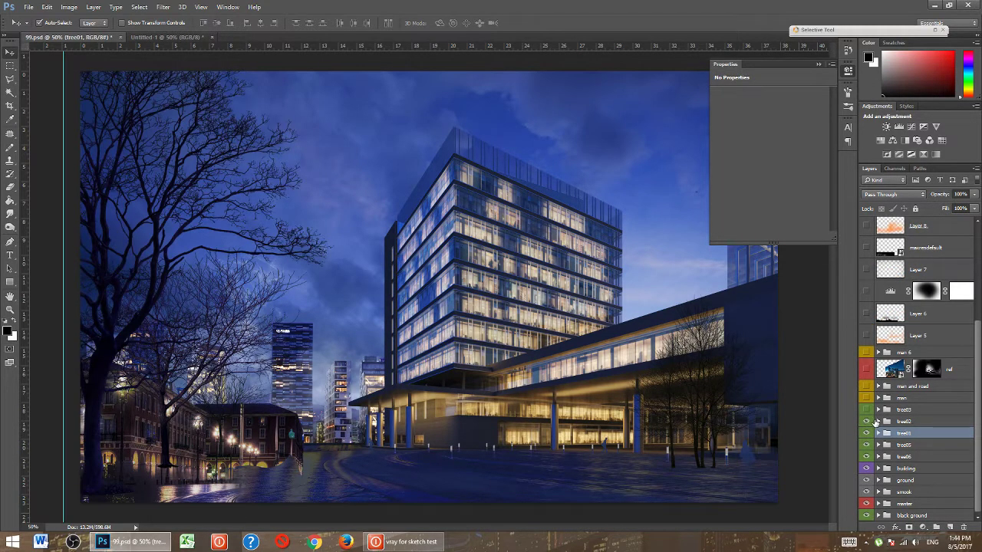
pyautogui.click(878, 421)
pyautogui.scroll(-2, 889, 424)
pyautogui.click(867, 424)
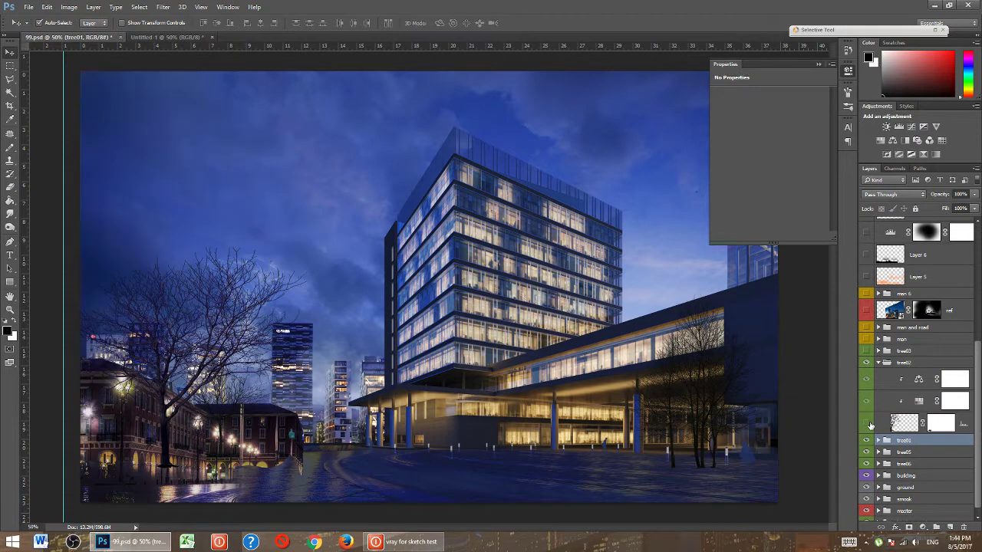
pyautogui.click(866, 424)
pyautogui.click(866, 402)
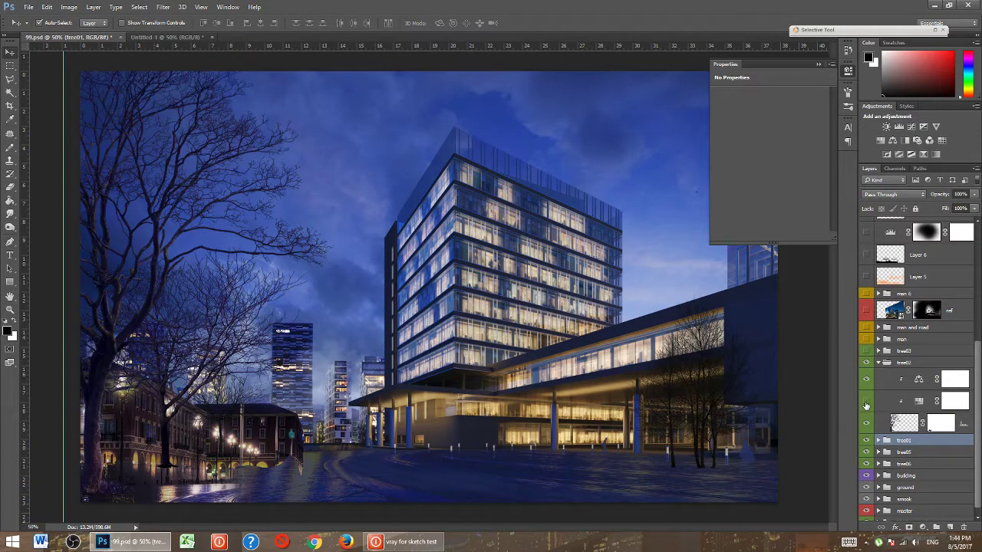
pyautogui.click(867, 402)
pyautogui.click(867, 402)
pyautogui.click(866, 402)
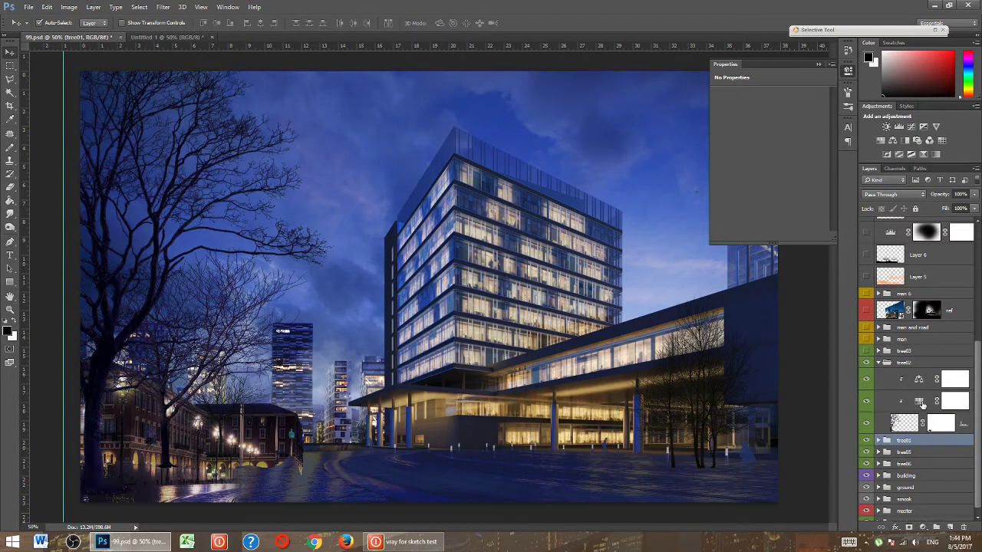
# - Set tree02's Hue/Saturation lightness to -55
pyautogui.click(923, 404)
pyautogui.moveTo(748, 176); pyautogui.dragTo(740, 178)
pyautogui.click(866, 402)
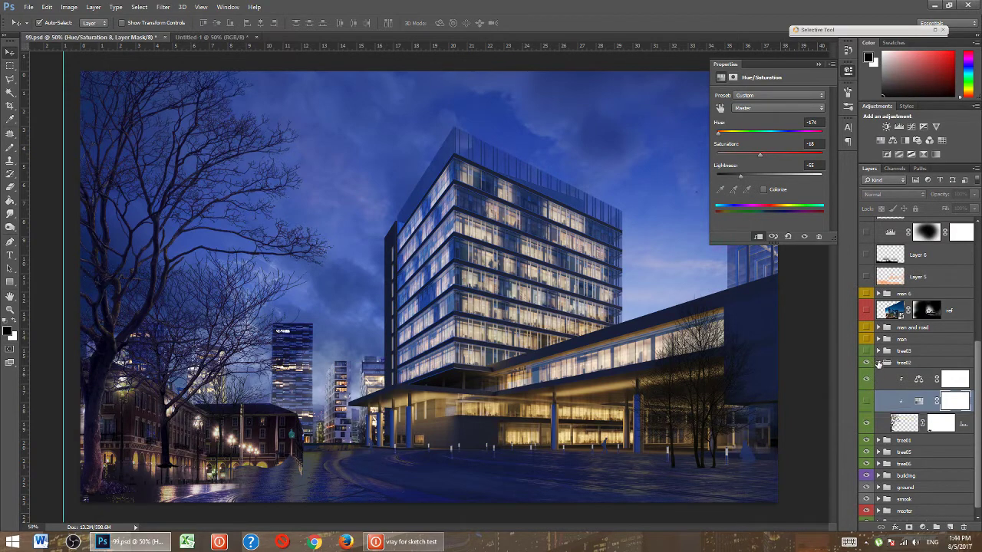
pyautogui.click(878, 362)
# - Show the tree03 tree at the building base with its adjustment restored
pyautogui.click(866, 411)
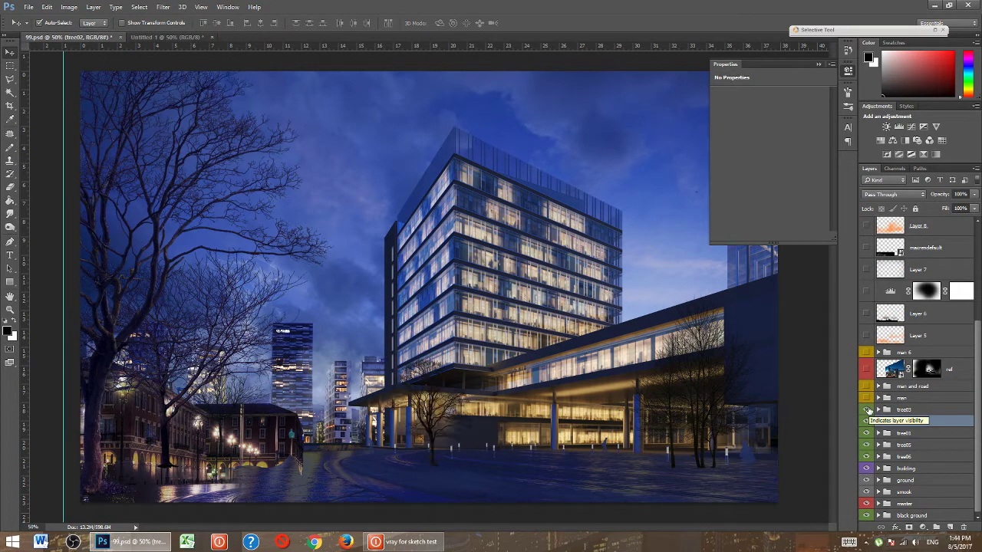
pyautogui.click(866, 410)
pyautogui.click(866, 410)
pyautogui.click(879, 409)
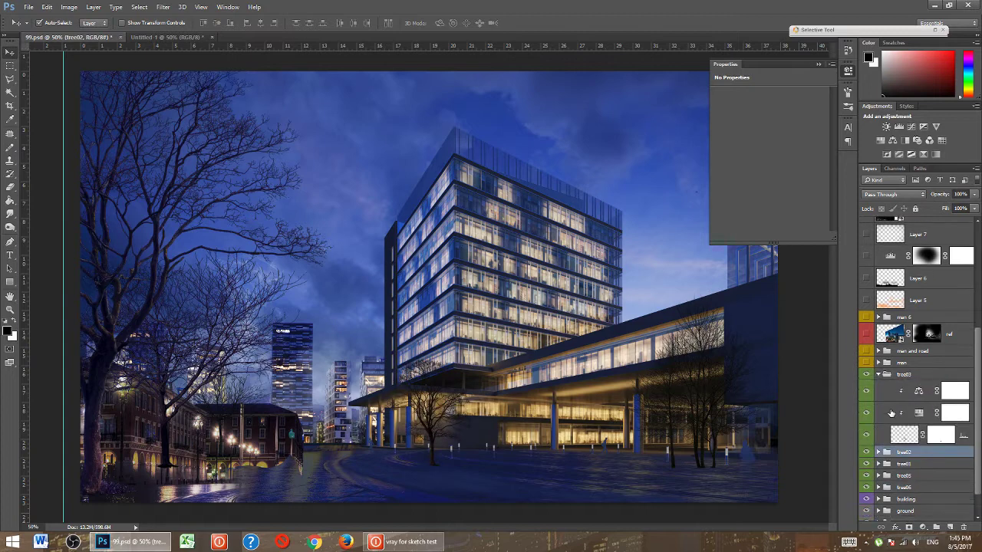
pyautogui.scroll(-1, 865, 425)
pyautogui.click(865, 400)
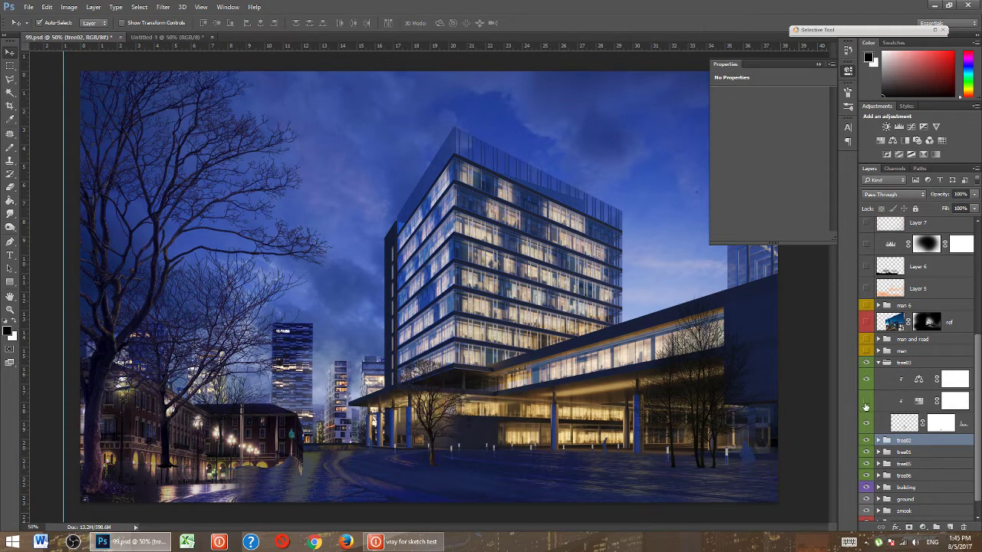
pyautogui.click(866, 400)
pyautogui.click(878, 363)
# - Show the man group's people, darkened again by their adjustment
pyautogui.click(866, 398)
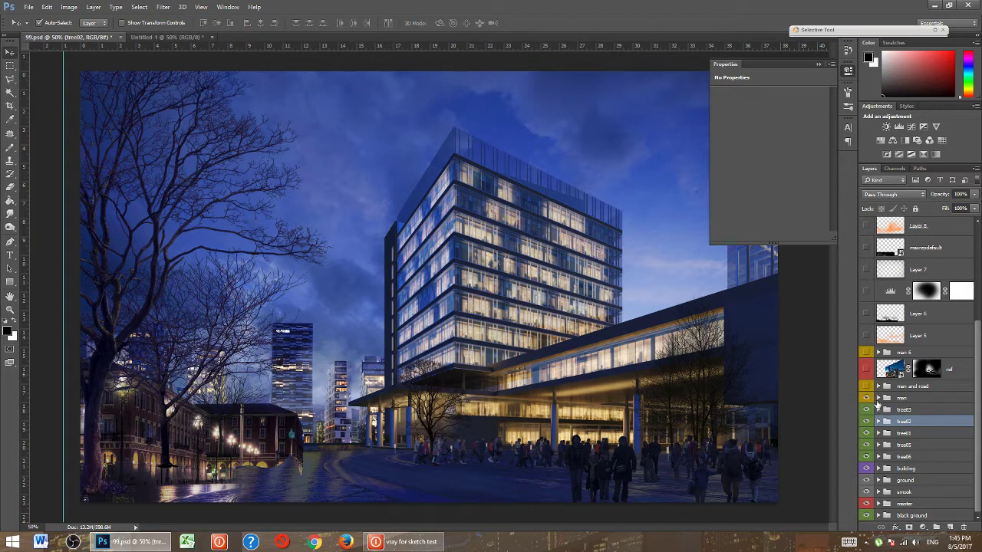
pyautogui.click(877, 398)
pyautogui.scroll(-1, 873, 403)
pyautogui.click(866, 401)
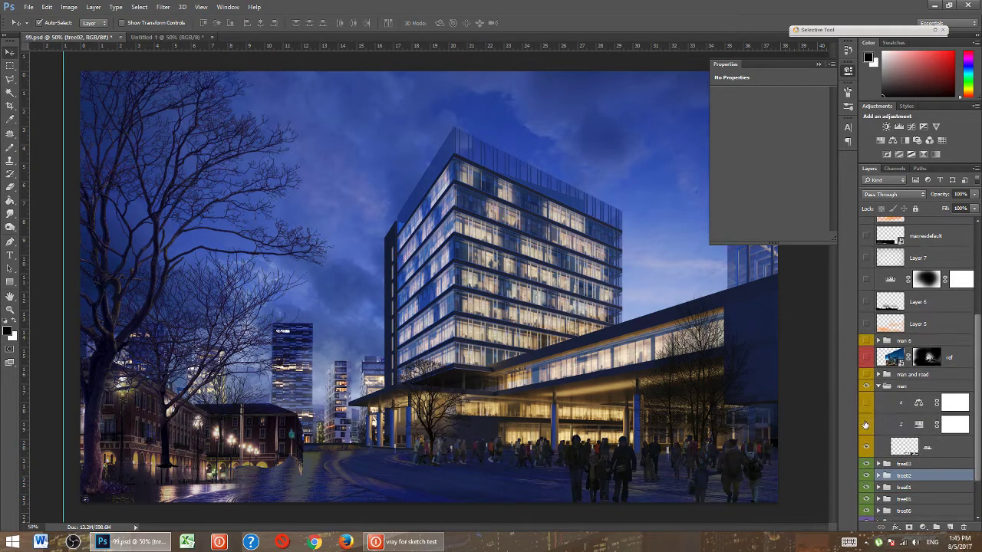
pyautogui.click(866, 424)
pyautogui.click(865, 447)
pyautogui.click(865, 448)
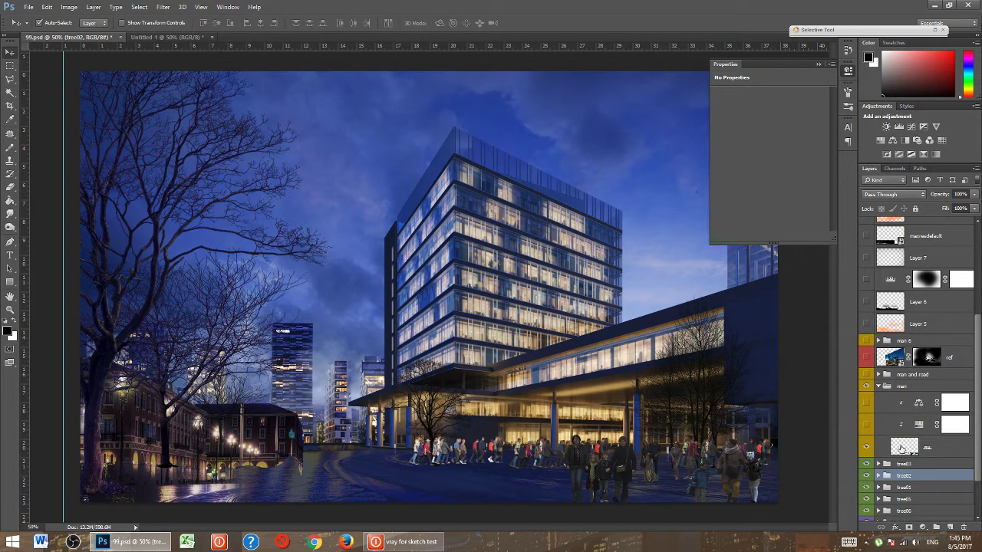
pyautogui.click(895, 449)
pyautogui.click(865, 424)
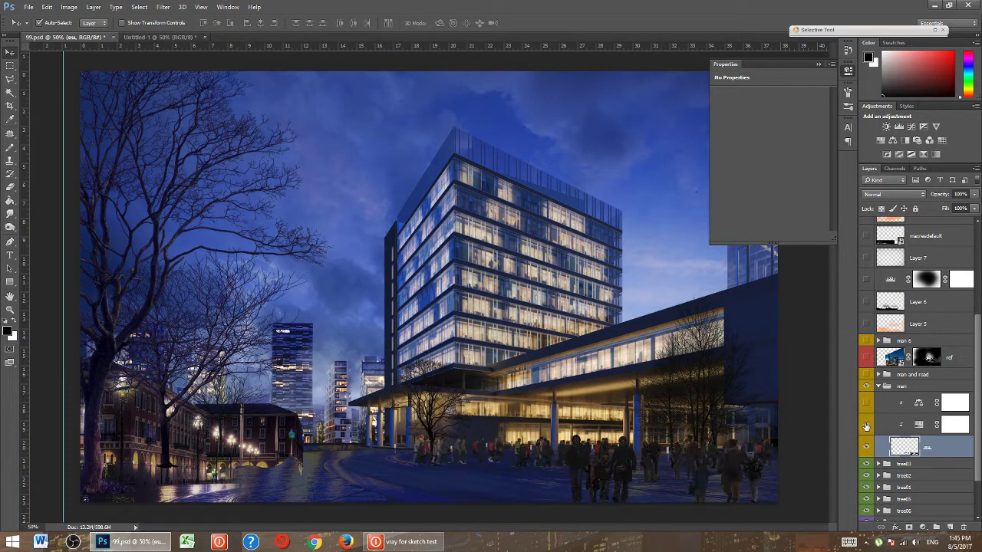
pyautogui.click(878, 387)
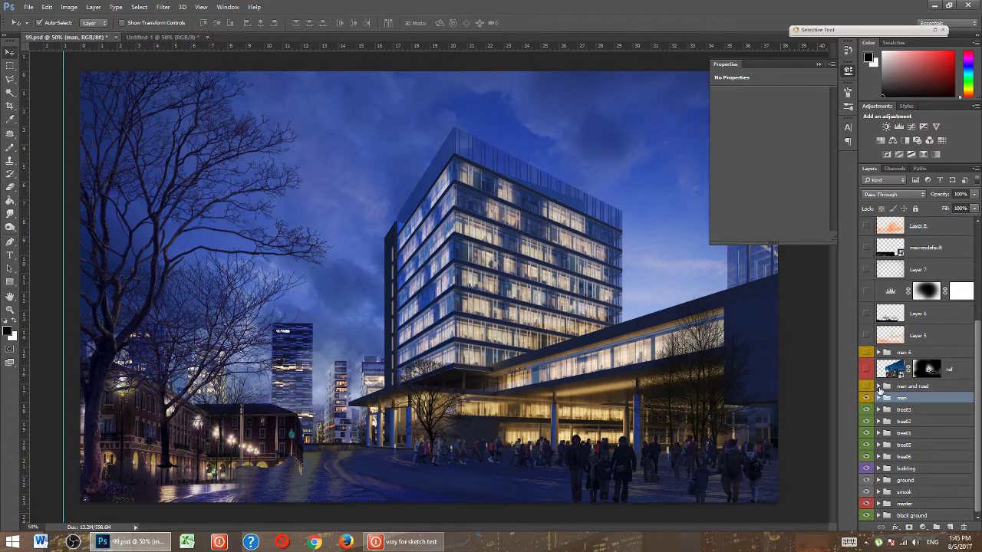
# - Show the man and road street crowd and compare it without its darkening adjustments
pyautogui.click(878, 387)
pyautogui.click(866, 386)
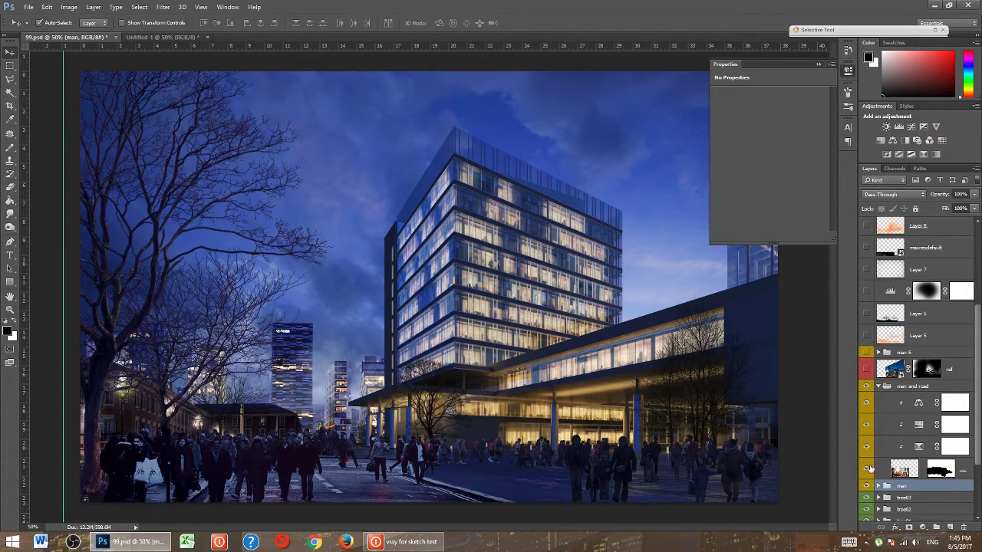
pyautogui.moveTo(866, 402); pyautogui.dragTo(865, 446)
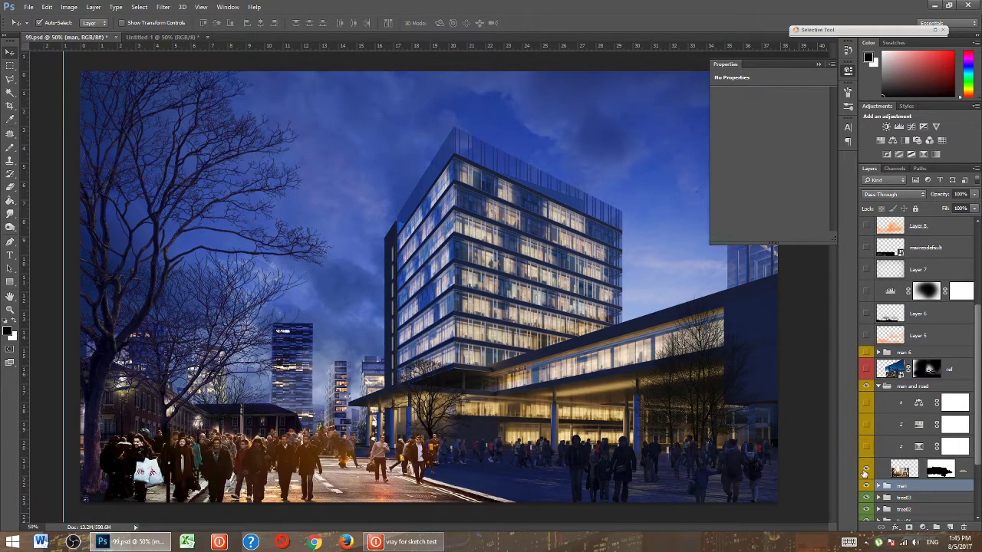
pyautogui.click(866, 468)
pyautogui.click(865, 469)
# - Disable and re-enable the crowd layer's mask, then restore all three darkening adjustments
pyautogui.click(942, 470)
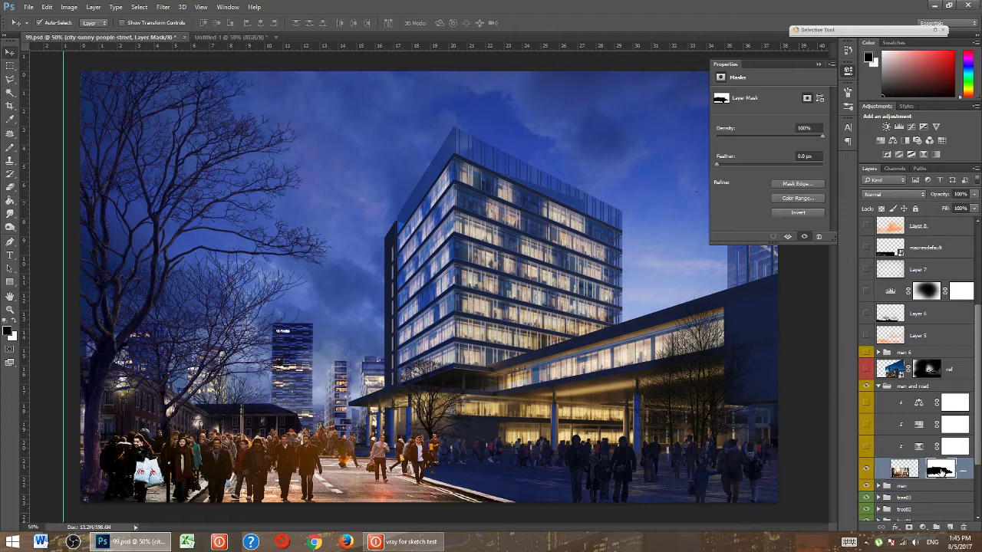
pyautogui.rightClick(938, 471)
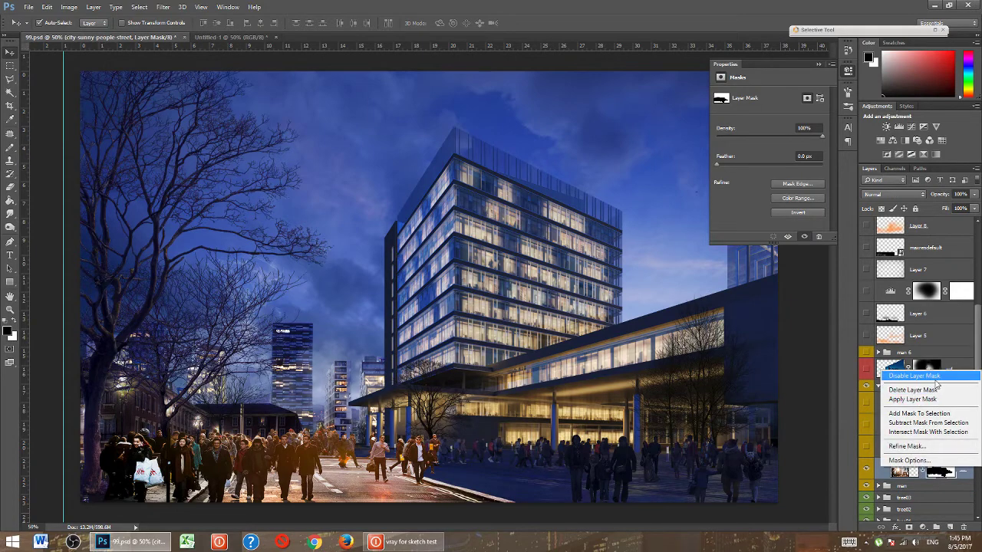
pyautogui.click(958, 376)
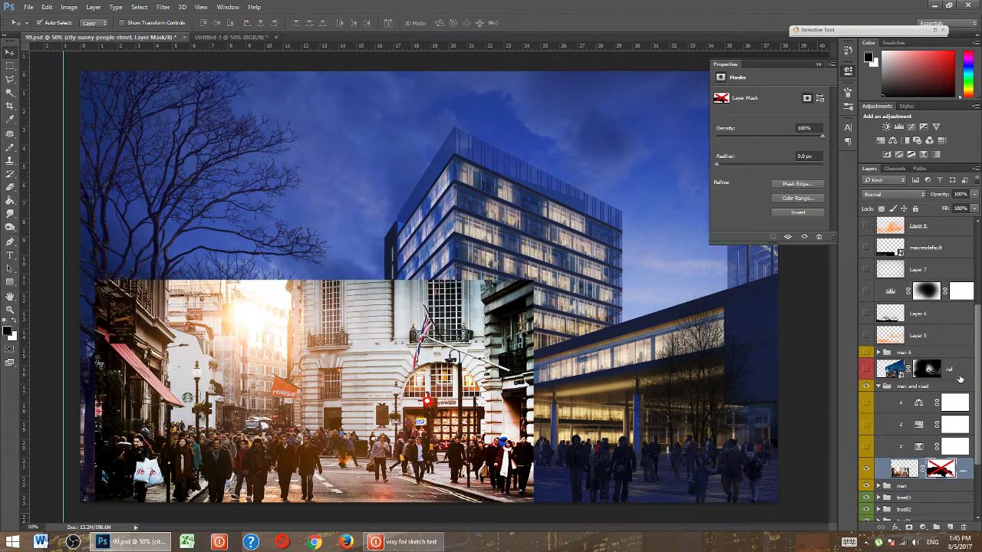
pyautogui.keyDown('shift'); pyautogui.click(935, 468); pyautogui.keyUp('shift')
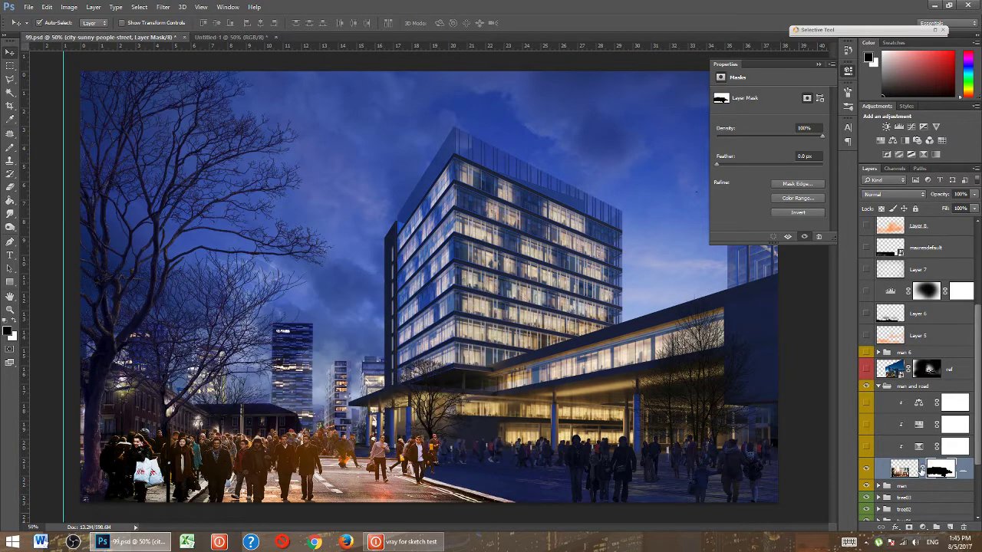
pyautogui.click(866, 446)
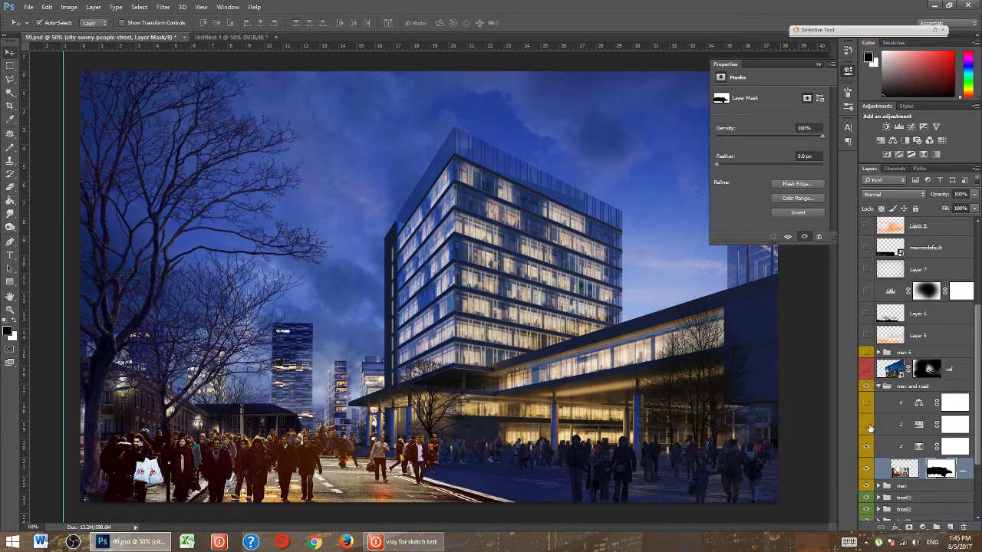
pyautogui.click(867, 424)
pyautogui.click(867, 402)
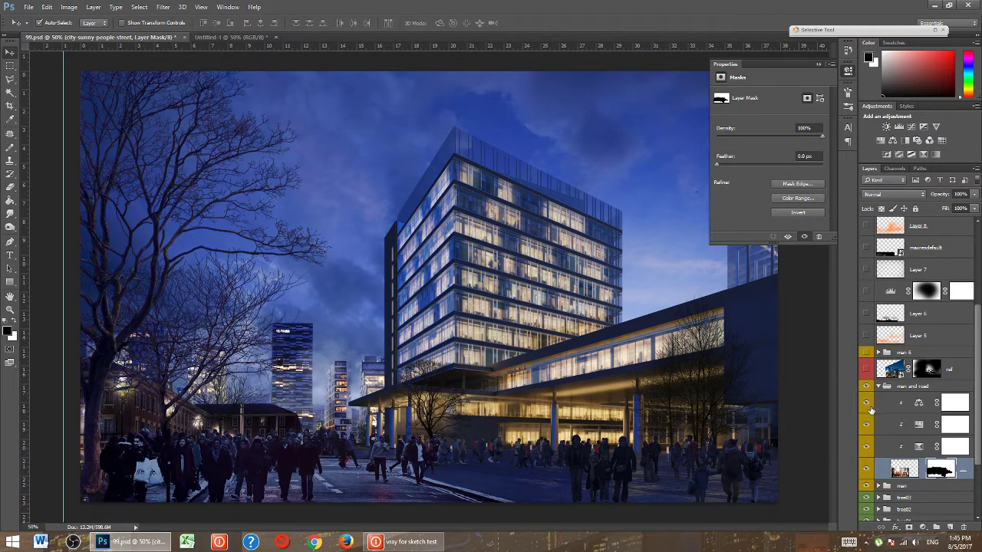
pyautogui.click(879, 386)
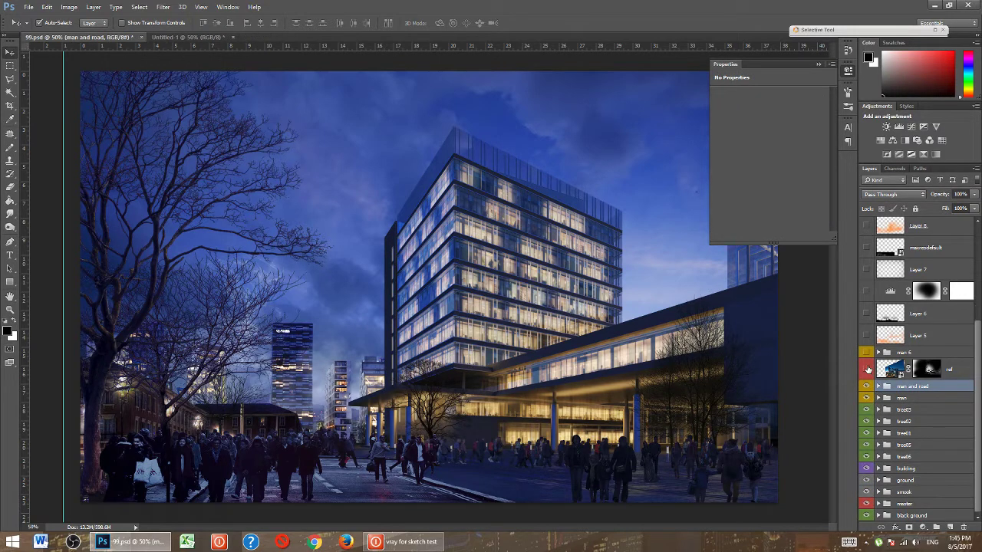
# - Set the ref night-city layer to Overlay blend mode at 75% fill
pyautogui.click(867, 369)
pyautogui.click(889, 372)
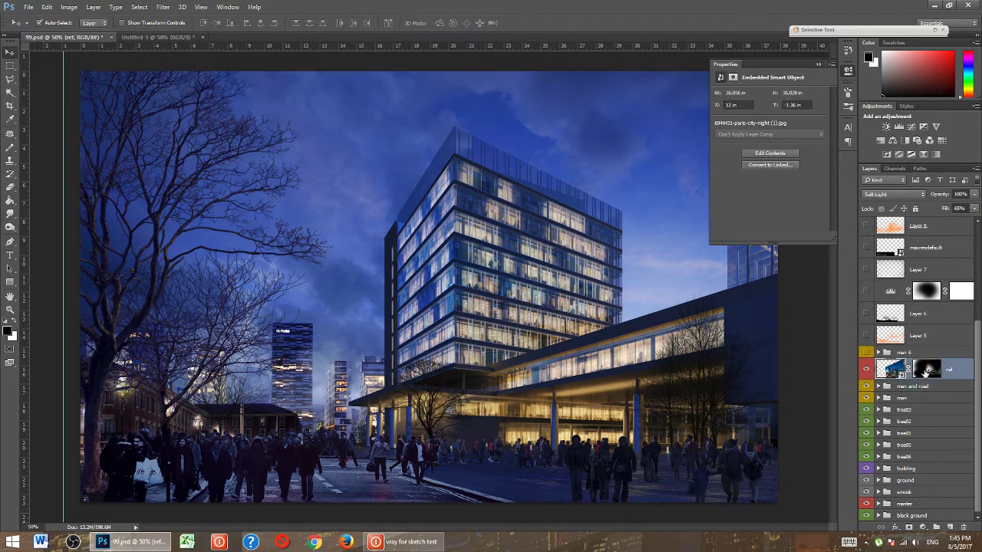
pyautogui.moveTo(974, 208); pyautogui.dragTo(970, 220)
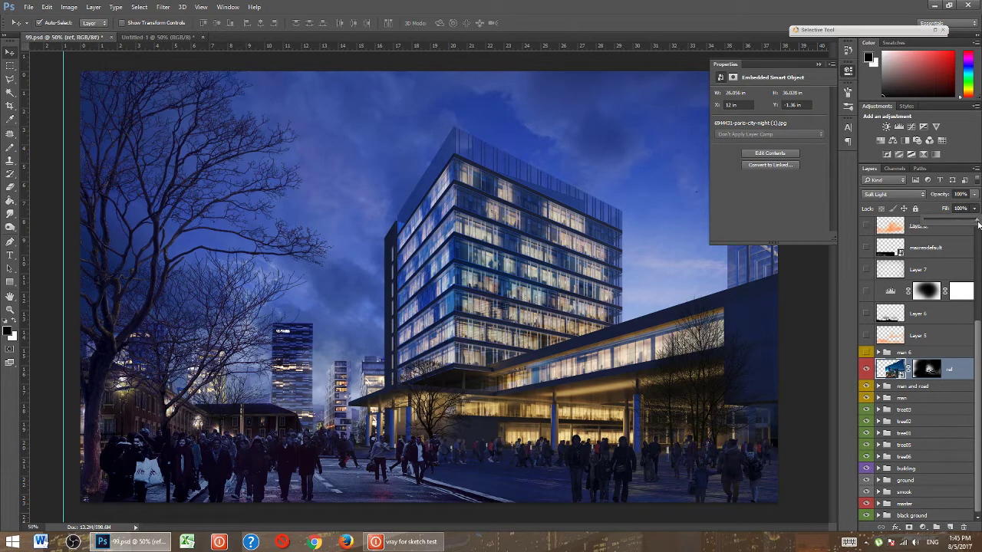
pyautogui.click(913, 195)
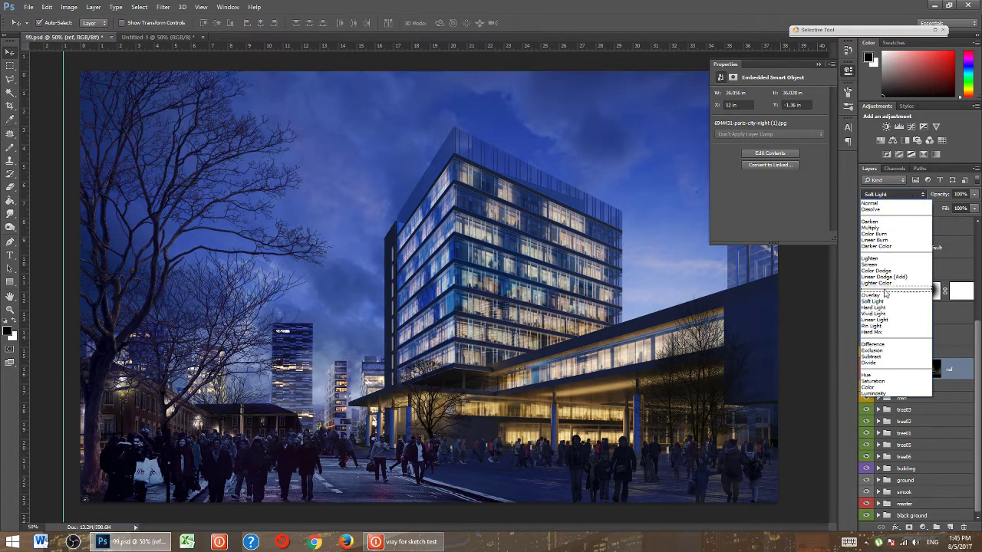
pyautogui.click(890, 297)
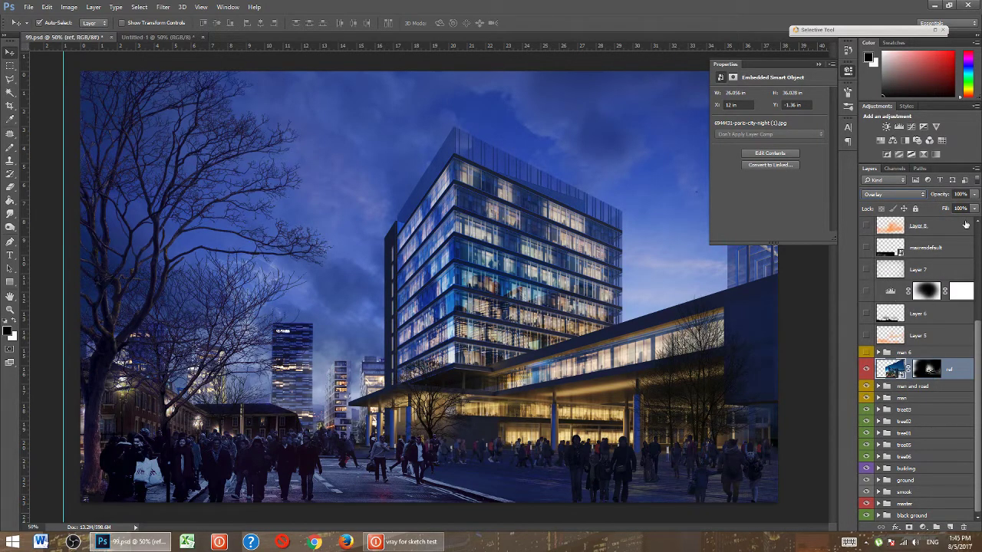
pyautogui.moveTo(974, 208); pyautogui.dragTo(962, 222)
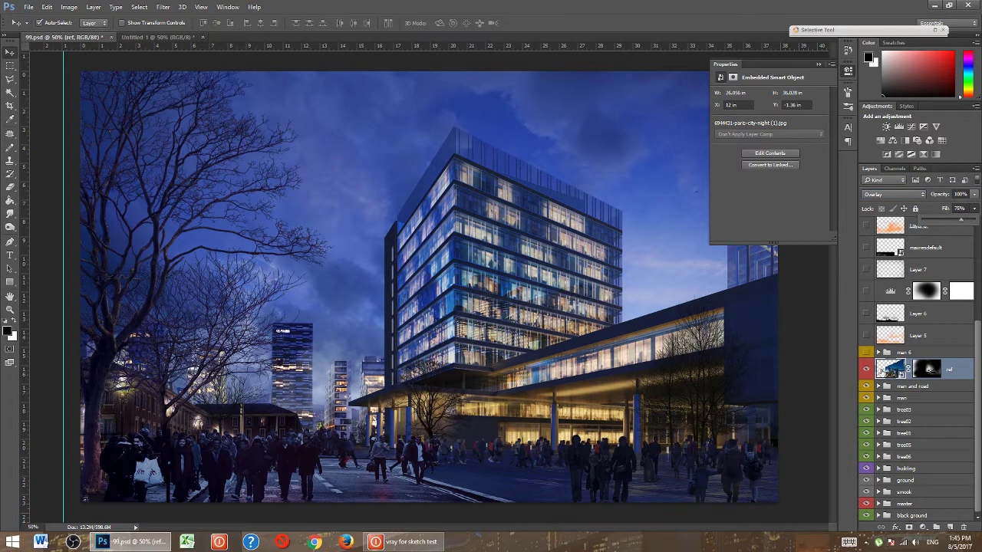
# - Show the man 6 crowd with its darkening adjustments on, plus Layer 5
pyautogui.click(865, 352)
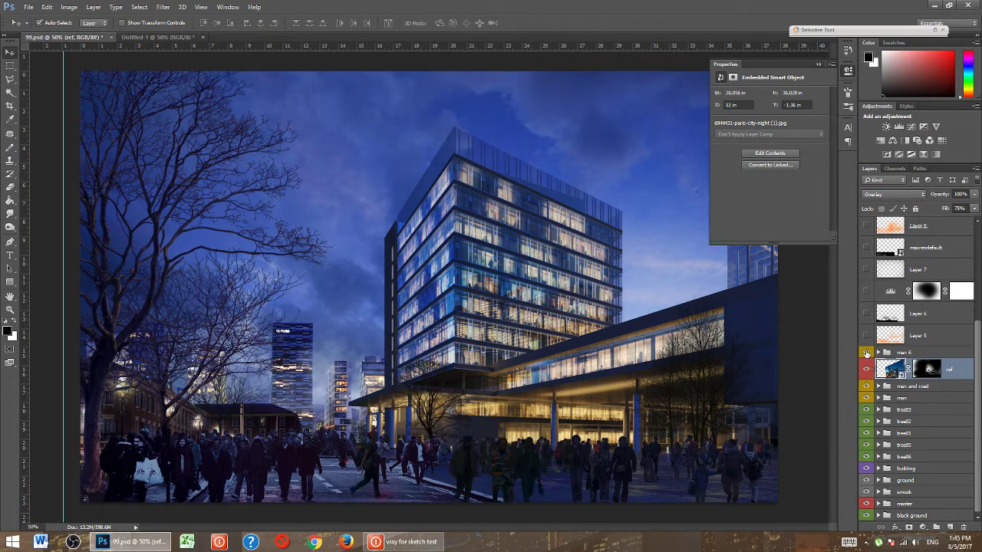
pyautogui.click(878, 352)
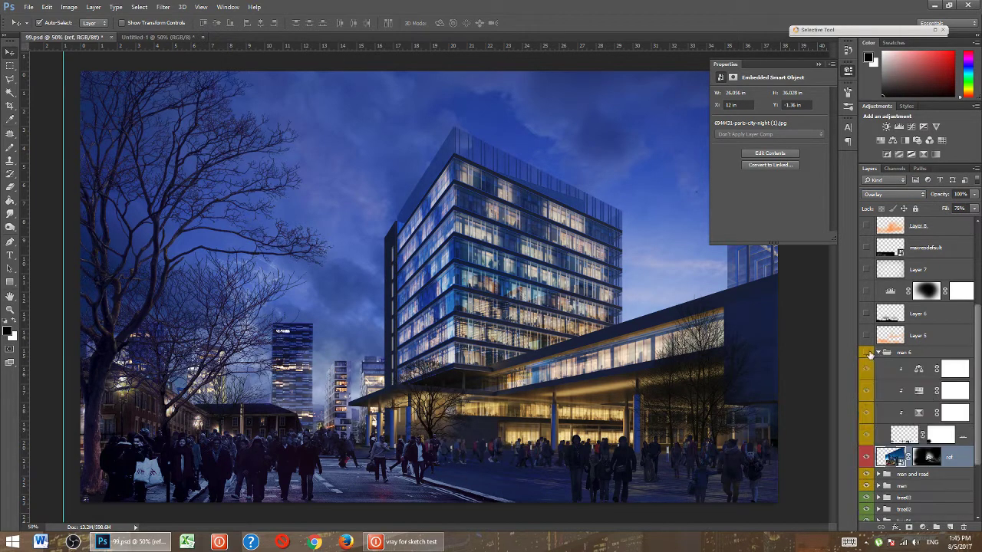
pyautogui.moveTo(866, 368); pyautogui.dragTo(866, 390)
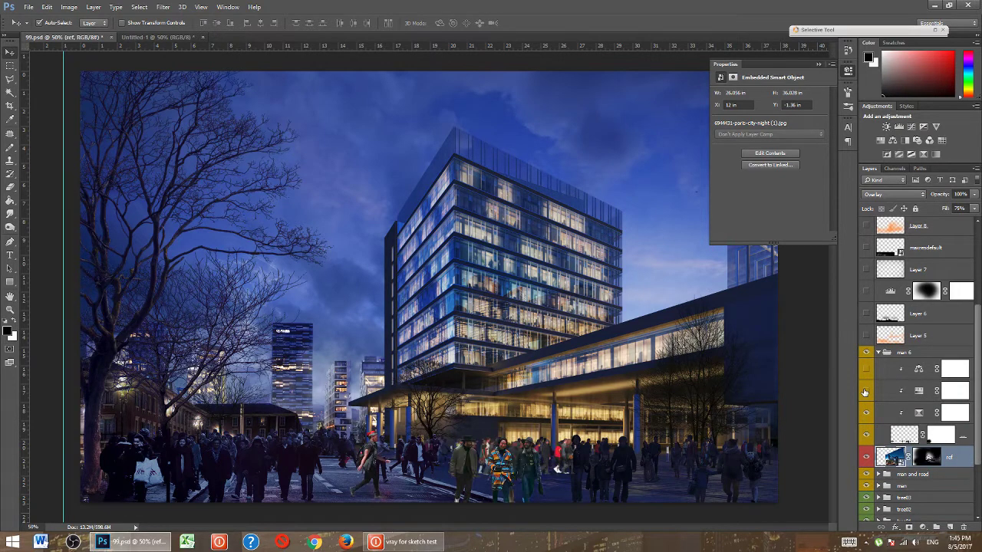
pyautogui.click(866, 412)
pyautogui.click(866, 413)
pyautogui.moveTo(867, 391); pyautogui.dragTo(868, 372)
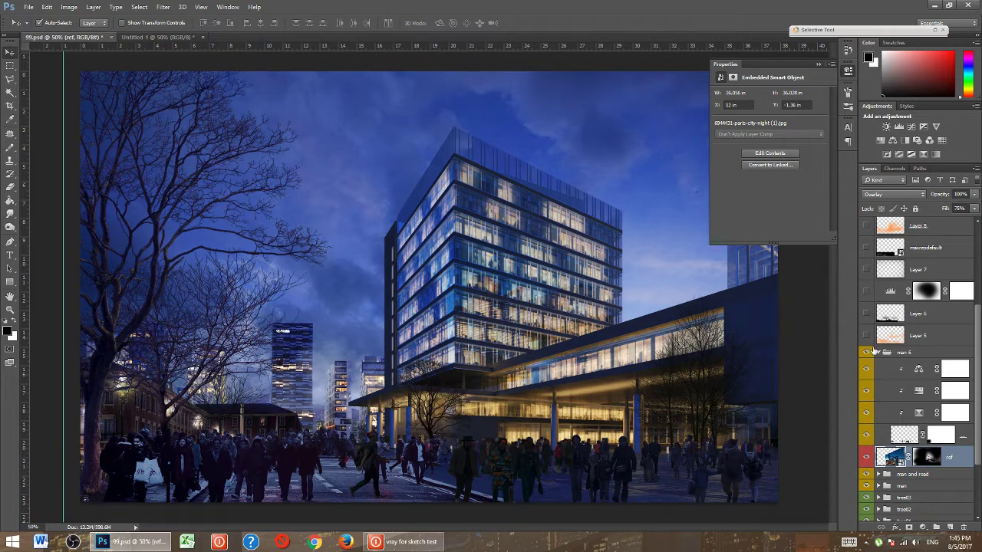
pyautogui.click(867, 336)
pyautogui.click(878, 352)
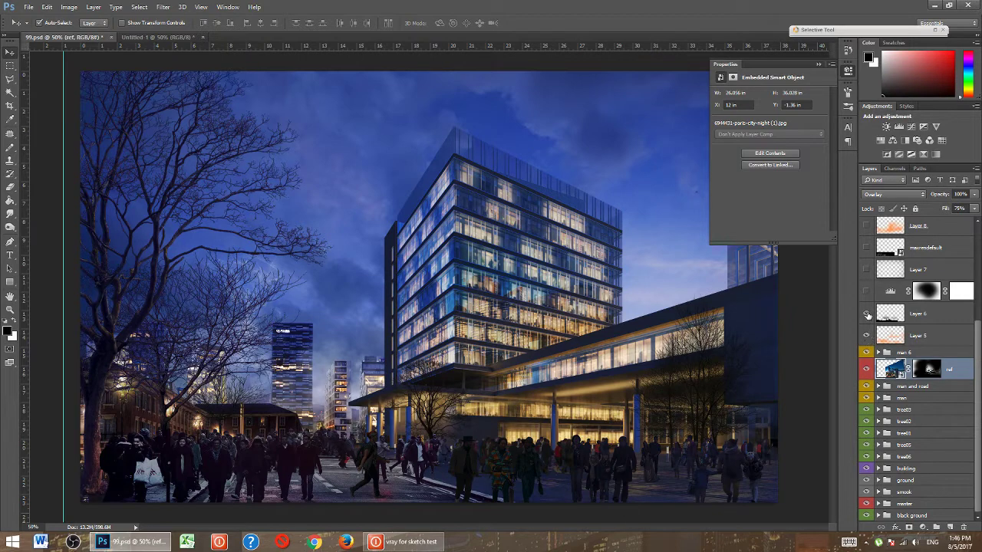
# - Turn on Layer 6, the vignette adjustment and Layer 7 after comparing each
pyautogui.click(867, 314)
pyautogui.click(867, 315)
pyautogui.click(867, 315)
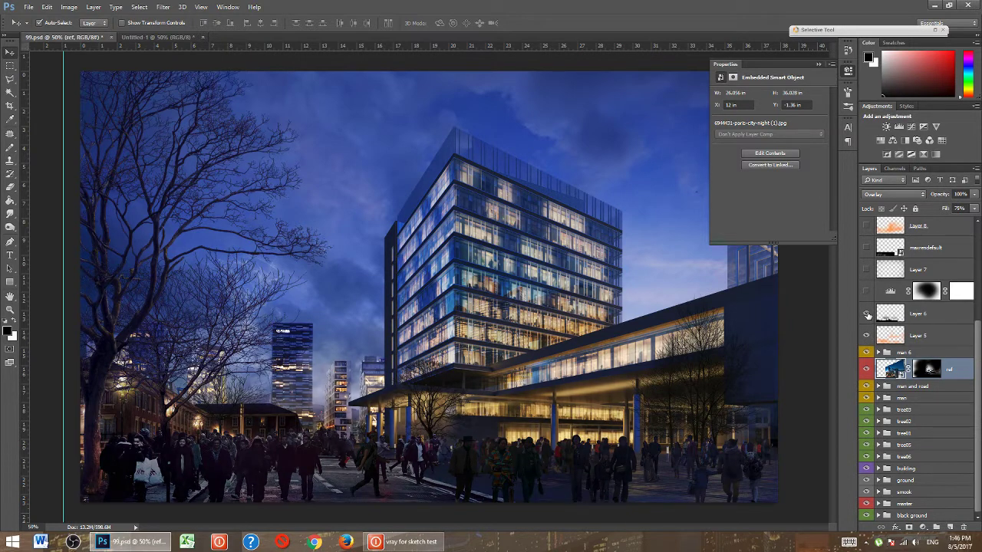
pyautogui.click(866, 315)
pyautogui.click(867, 315)
pyautogui.click(867, 292)
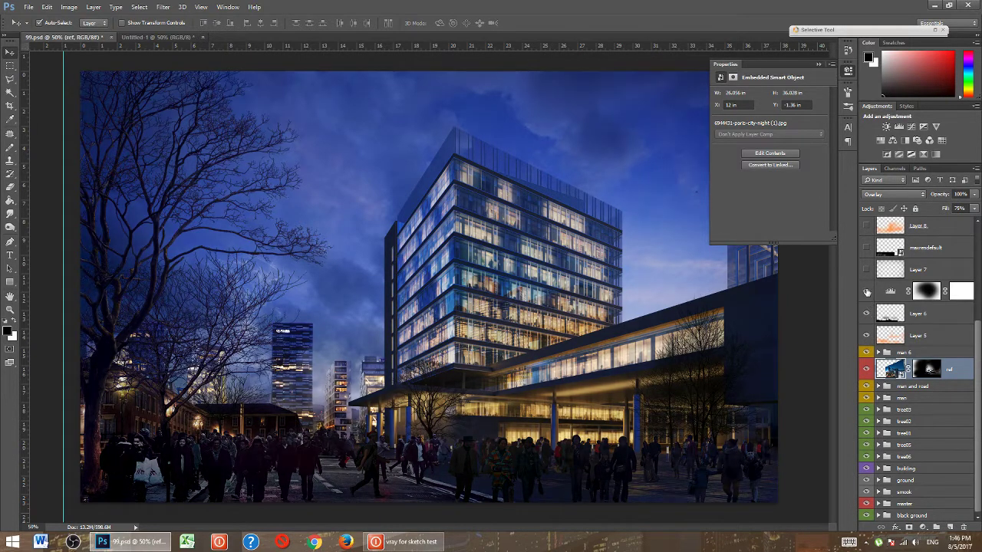
pyautogui.click(866, 292)
pyautogui.click(867, 291)
pyautogui.click(866, 270)
pyautogui.click(867, 270)
pyautogui.click(867, 270)
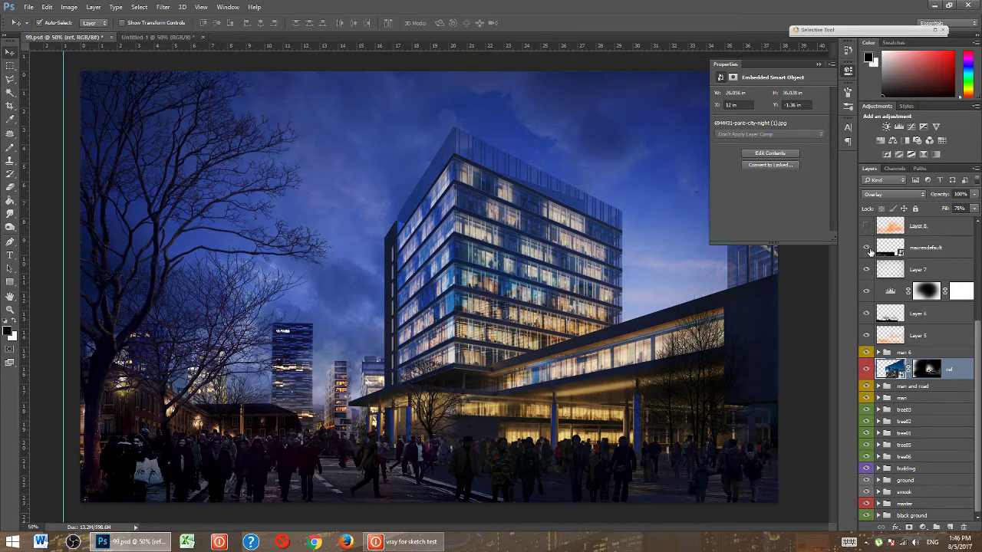
# - Show the maxresdefault layer and lower its fill to 8%
pyautogui.click(866, 248)
pyautogui.click(866, 247)
pyautogui.click(866, 248)
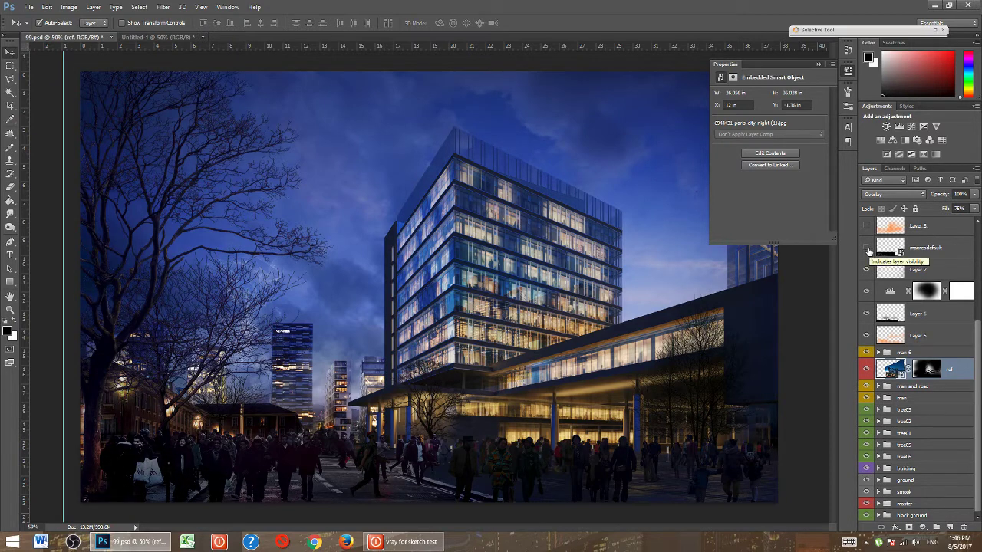
pyautogui.click(867, 248)
pyautogui.click(889, 253)
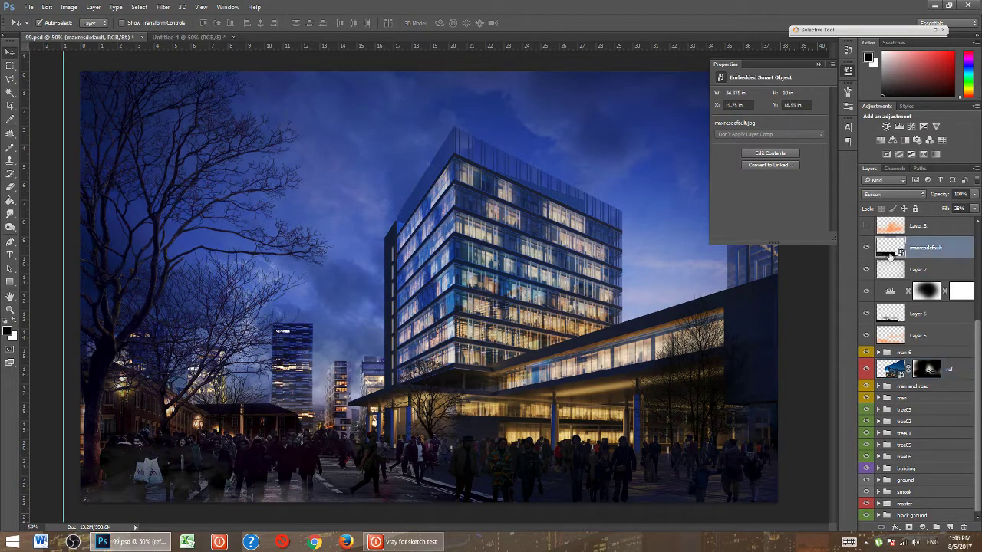
pyautogui.click(974, 209)
pyautogui.moveTo(953, 220); pyautogui.dragTo(928, 222)
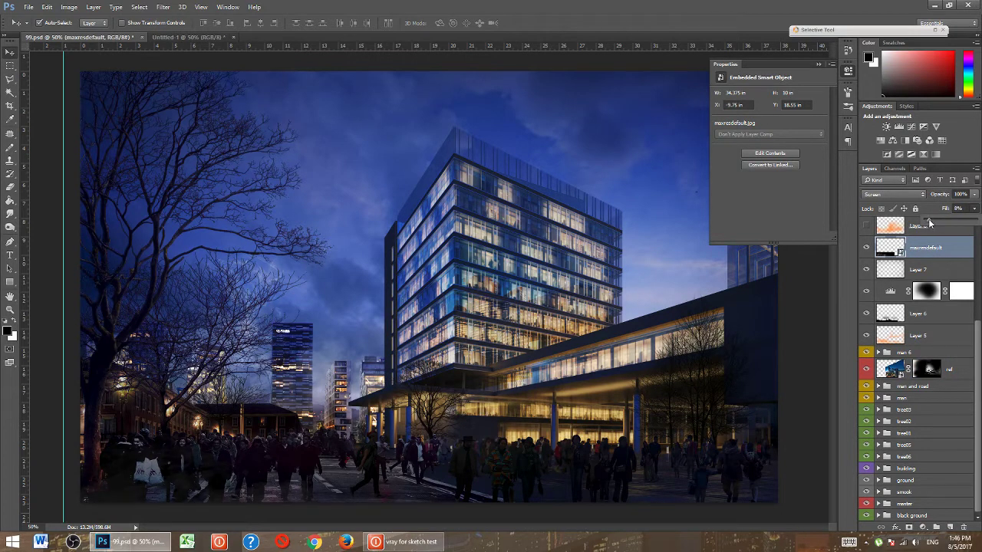
pyautogui.click(868, 225)
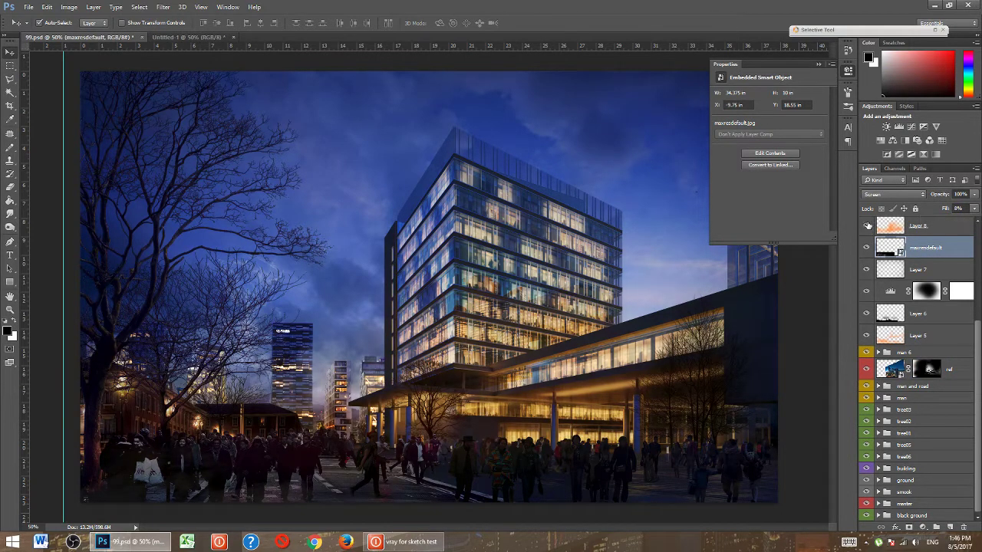
pyautogui.scroll(1, 868, 269)
# - Lower the ref night-city layer's fill to 61%
pyautogui.scroll(2, 868, 268)
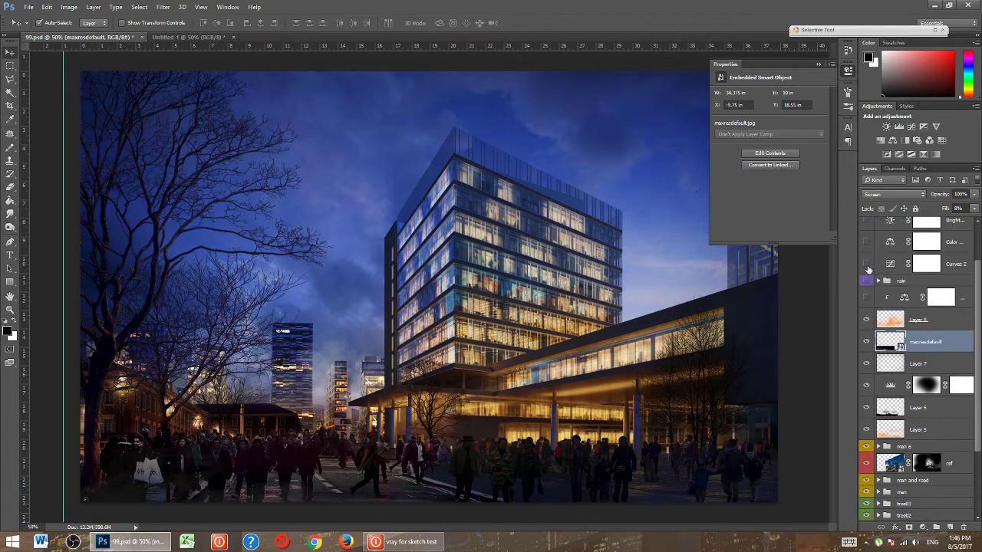
pyautogui.scroll(-1, 867, 269)
pyautogui.scroll(-1, 873, 337)
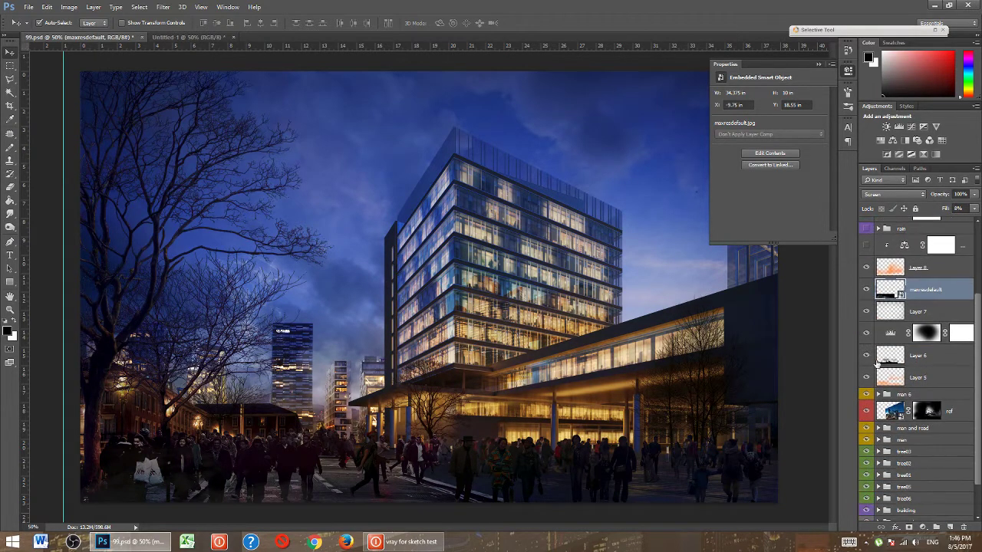
pyautogui.click(890, 412)
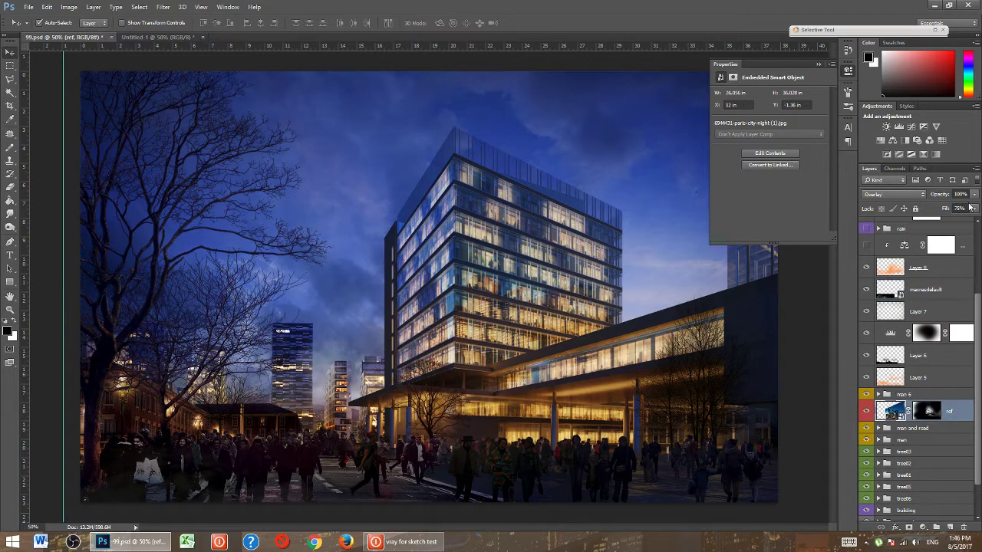
pyautogui.moveTo(969, 207); pyautogui.dragTo(951, 222)
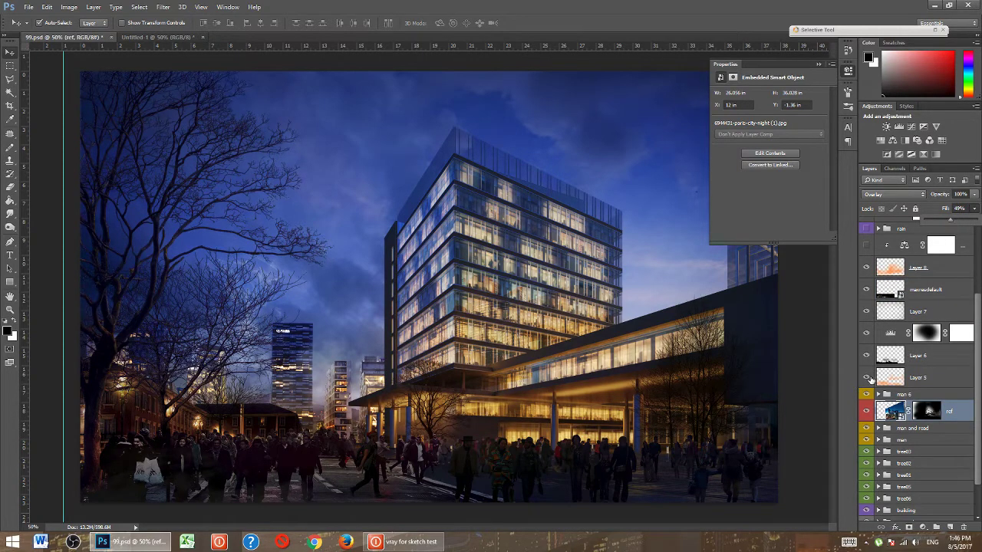
pyautogui.moveTo(977, 321); pyautogui.dragTo(977, 282)
pyautogui.scroll(2, 894, 330)
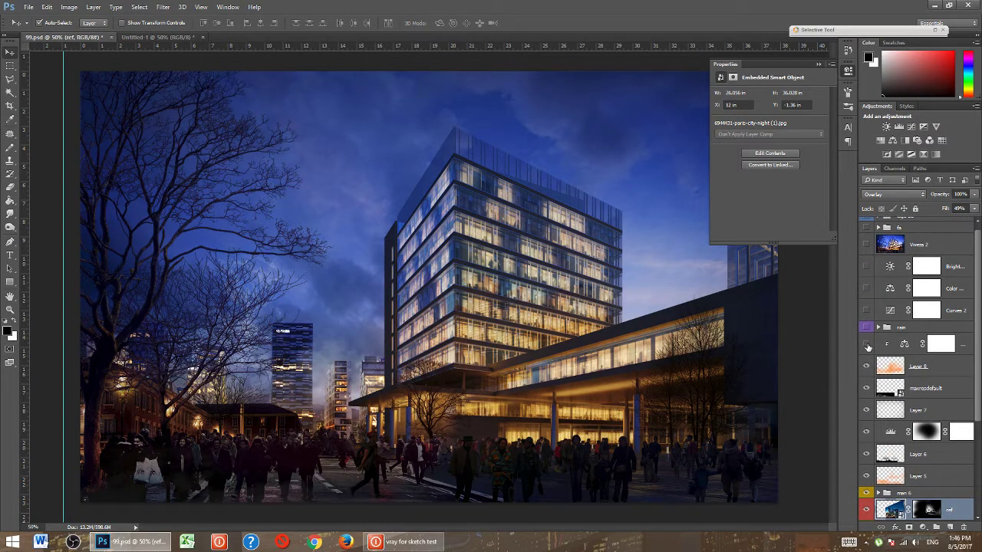
# - Preview both rain streak layers, hide them again, and leave Curves 2 on
pyautogui.click(867, 343)
pyautogui.click(878, 328)
pyautogui.click(866, 328)
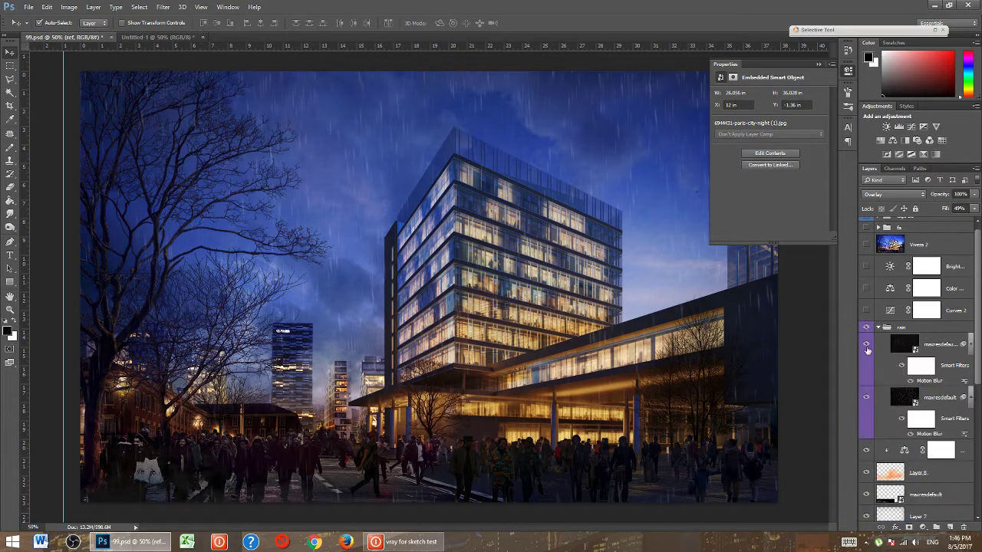
pyautogui.click(865, 400)
pyautogui.click(866, 345)
pyautogui.click(866, 345)
pyautogui.click(866, 398)
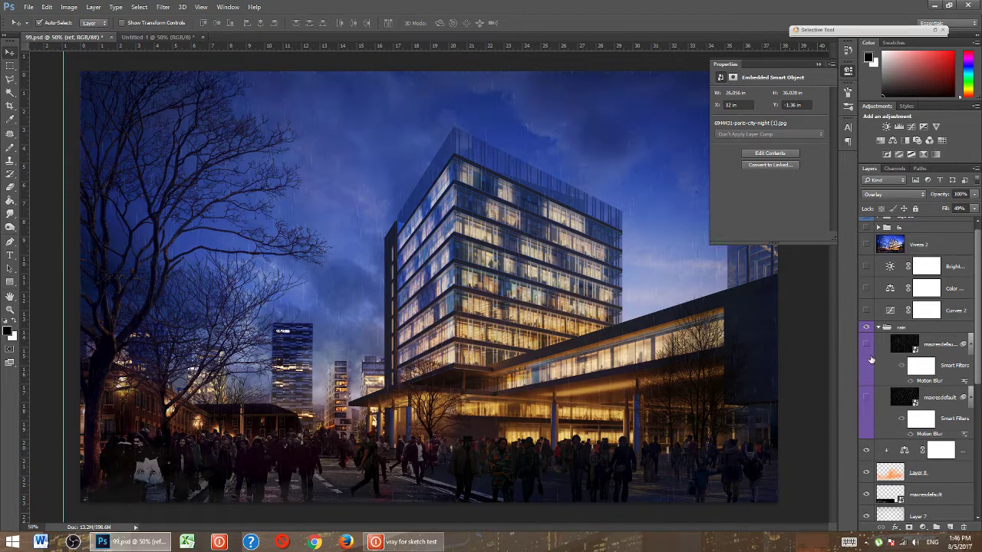
pyautogui.click(864, 312)
pyautogui.click(864, 311)
pyautogui.click(865, 312)
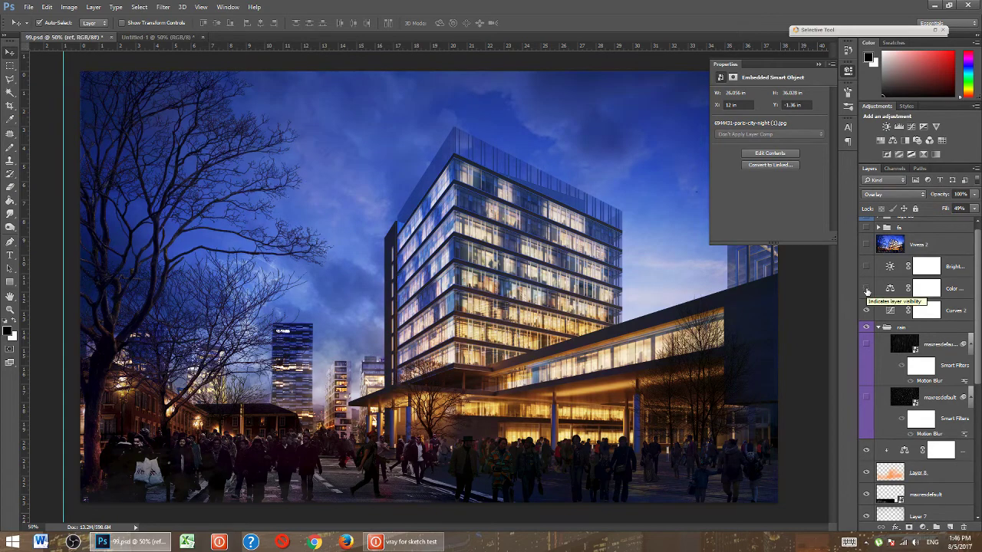
# - Switch on the brightness and colour adjustment layers, then select the master group
pyautogui.click(867, 266)
pyautogui.click(866, 288)
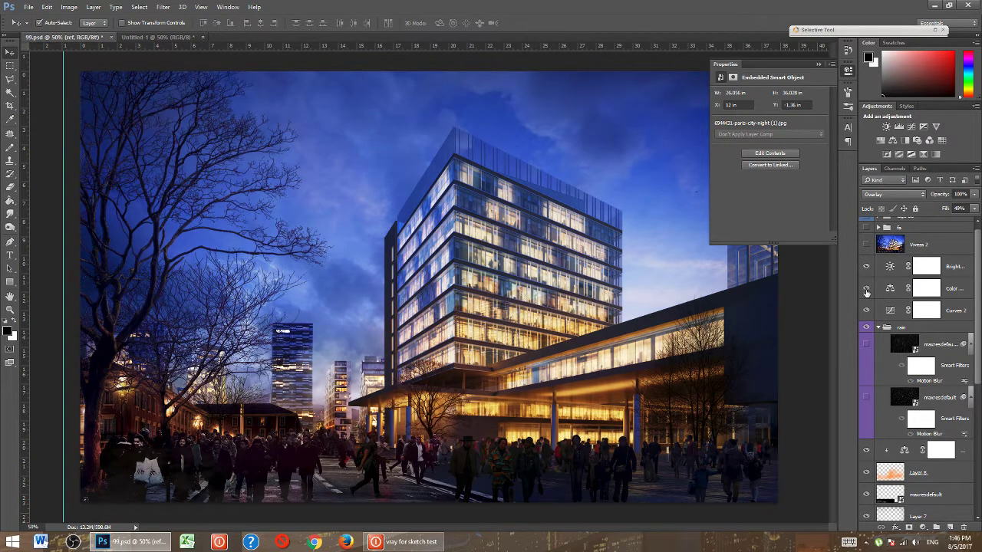
pyautogui.click(866, 288)
pyautogui.scroll(1, 866, 291)
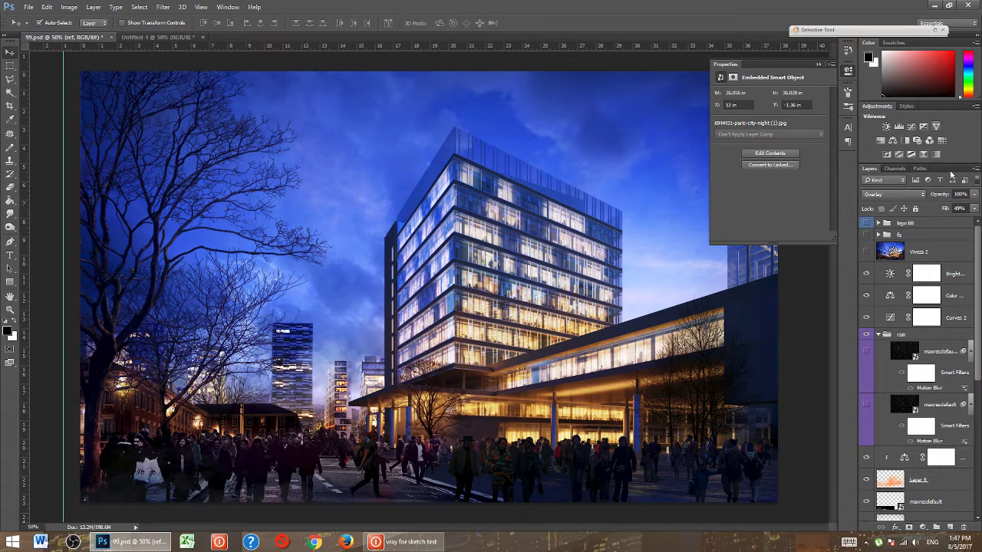
pyautogui.moveTo(976, 299); pyautogui.dragTo(976, 414)
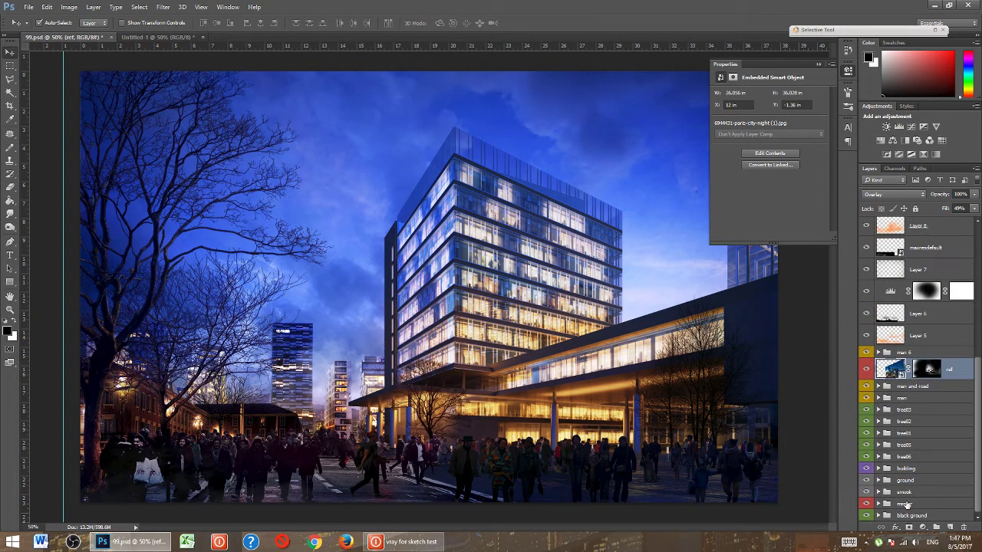
pyautogui.click(907, 504)
# - Launch Viveza 2 and set global brightness 13% and structure 29%, with small saturation and hue tweaks
pyautogui.click(935, 30)
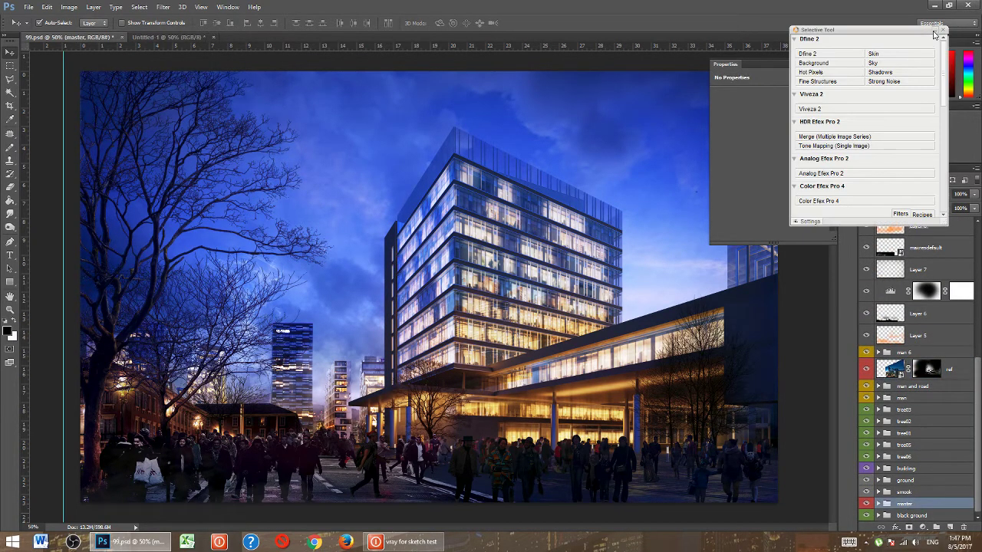
pyautogui.click(844, 110)
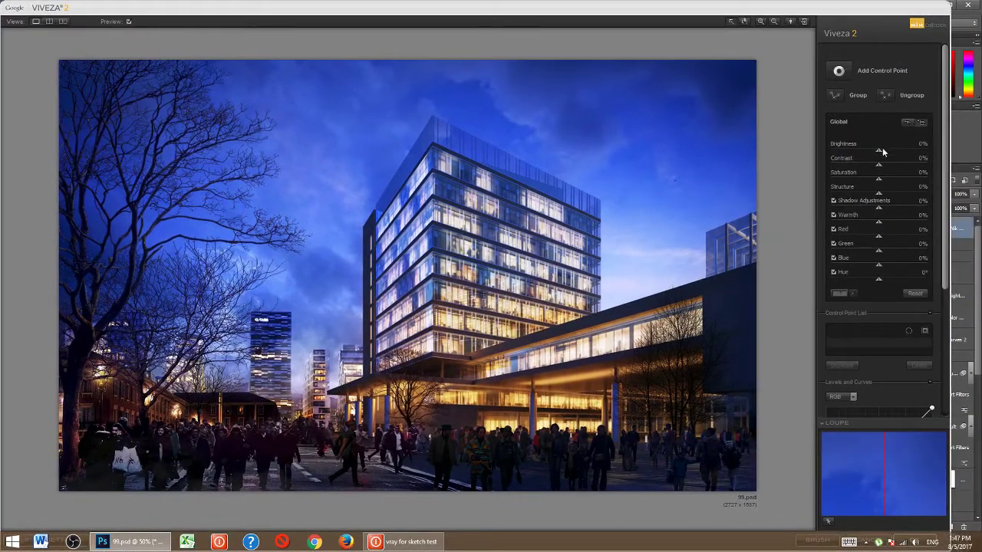
pyautogui.moveTo(882, 150)
pyautogui.mouseDown()
pyautogui.moveTo(890, 154)
pyautogui.moveTo(878, 164)
pyautogui.mouseUp()
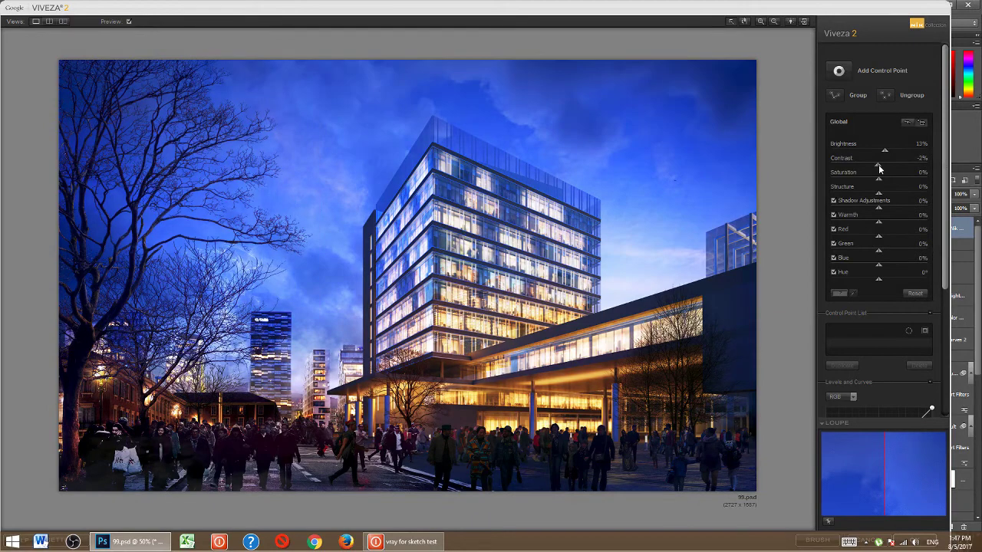
pyautogui.moveTo(878, 180)
pyautogui.mouseDown()
pyautogui.moveTo(912, 176)
pyautogui.moveTo(828, 179)
pyautogui.moveTo(857, 180)
pyautogui.mouseUp()
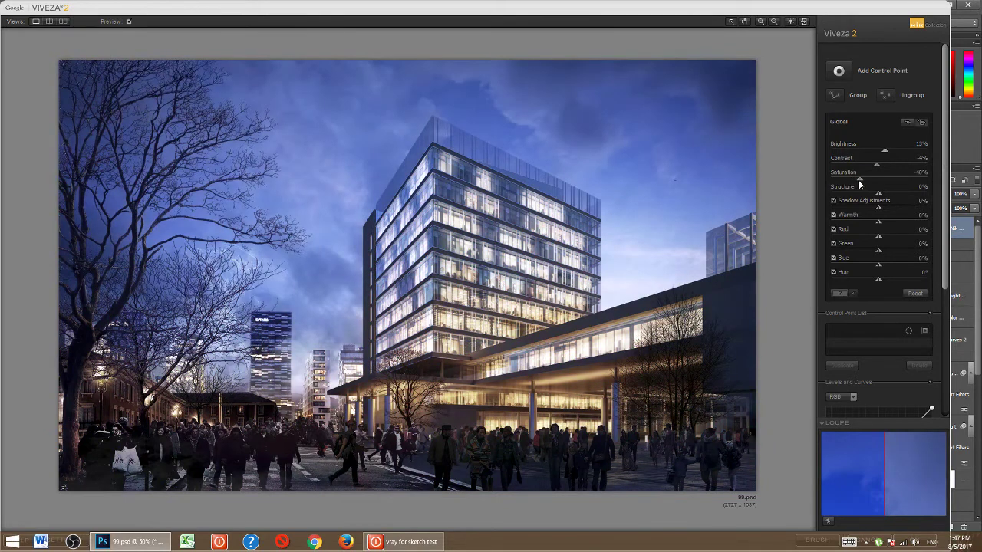
pyautogui.moveTo(869, 184); pyautogui.dragTo(880, 185)
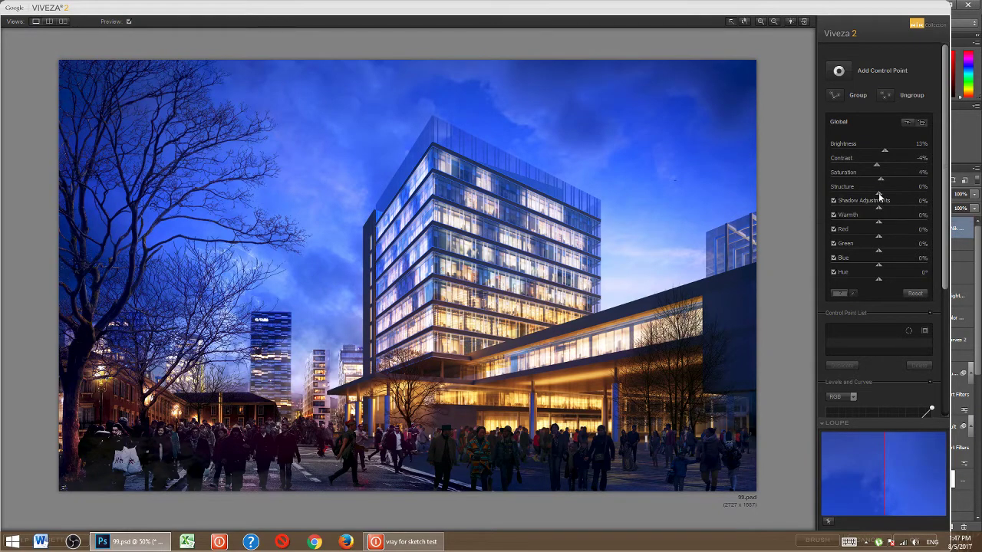
pyautogui.moveTo(878, 194)
pyautogui.mouseDown()
pyautogui.moveTo(926, 197)
pyautogui.moveTo(839, 194)
pyautogui.moveTo(893, 197)
pyautogui.moveTo(879, 209)
pyautogui.moveTo(893, 240)
pyautogui.moveTo(868, 237)
pyautogui.moveTo(888, 239)
pyautogui.moveTo(866, 251)
pyautogui.moveTo(888, 253)
pyautogui.moveTo(869, 266)
pyautogui.moveTo(904, 265)
pyautogui.moveTo(881, 263)
pyautogui.mouseUp()
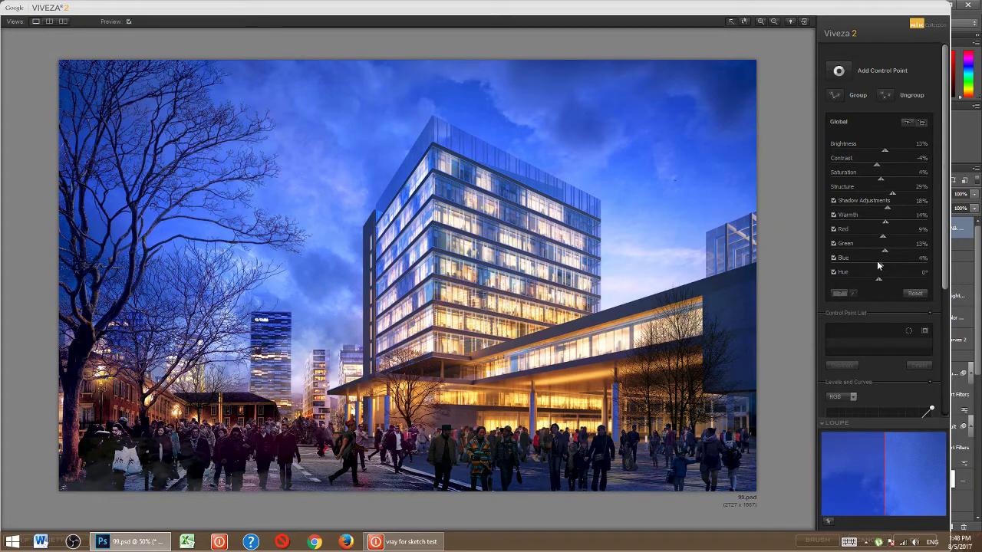
pyautogui.moveTo(879, 280)
pyautogui.mouseDown()
pyautogui.moveTo(815, 279)
pyautogui.moveTo(876, 283)
pyautogui.mouseUp()
# - Add an enlarged control point on the lit lobby (brightness 6%, saturation 12%, lifted shadows) and apply the grade
pyautogui.click(839, 70)
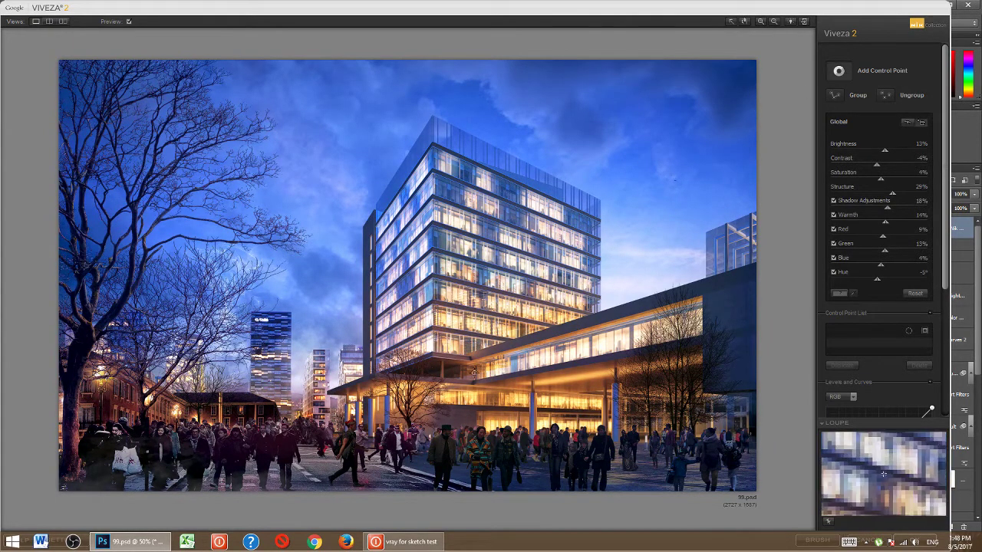
pyautogui.click(458, 388)
pyautogui.moveTo(481, 387); pyautogui.dragTo(498, 394)
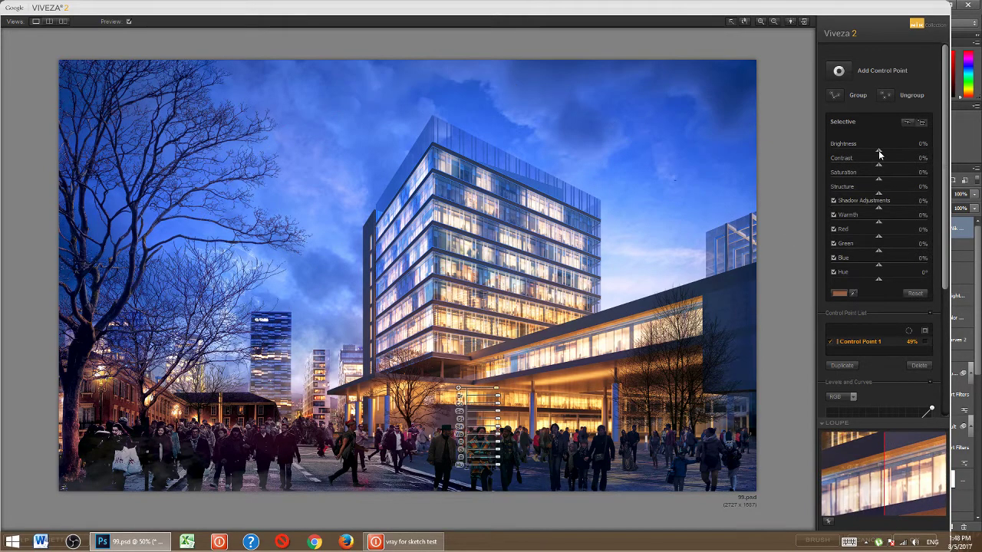
pyautogui.moveTo(879, 154)
pyautogui.mouseDown()
pyautogui.moveTo(890, 154)
pyautogui.moveTo(851, 164)
pyautogui.moveTo(876, 166)
pyautogui.moveTo(896, 184)
pyautogui.moveTo(850, 182)
pyautogui.mouseUp()
pyautogui.moveTo(880, 205)
pyautogui.mouseDown()
pyautogui.moveTo(894, 207)
pyautogui.moveTo(882, 207)
pyautogui.moveTo(895, 195)
pyautogui.moveTo(872, 197)
pyautogui.moveTo(902, 197)
pyautogui.moveTo(879, 195)
pyautogui.mouseUp()
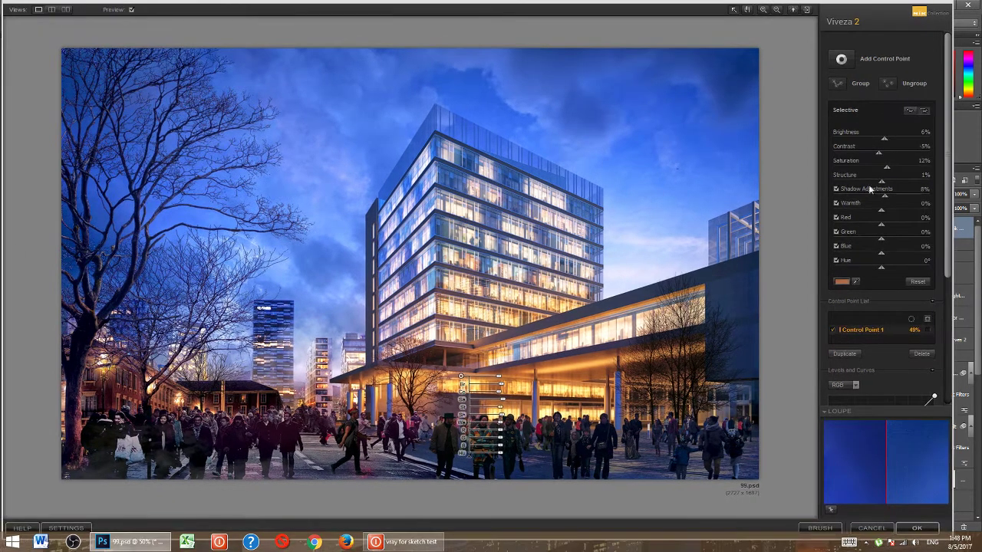
pyautogui.click(920, 528)
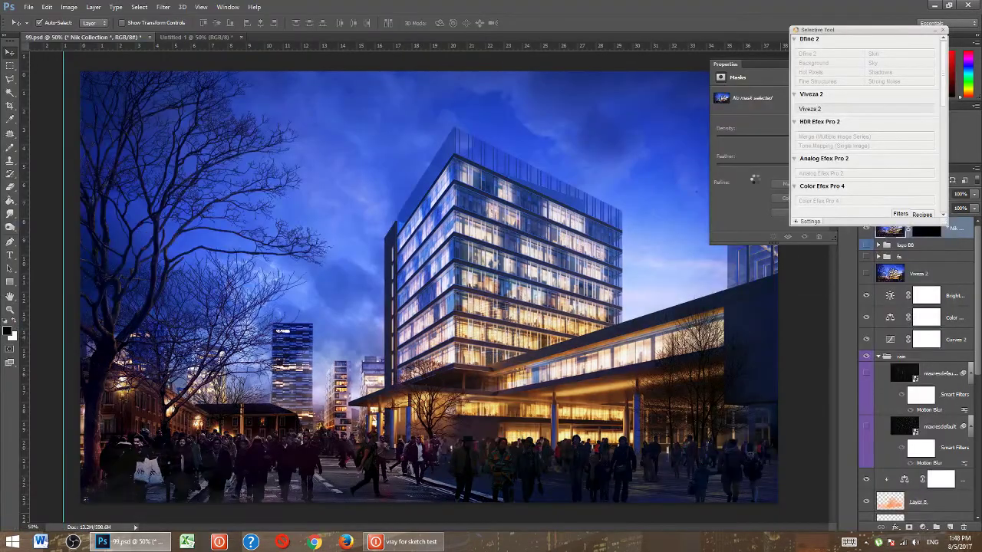
# - Compare the image with and without the new and earlier Viveza 2 layers, leaving the new one visible
pyautogui.click(941, 30)
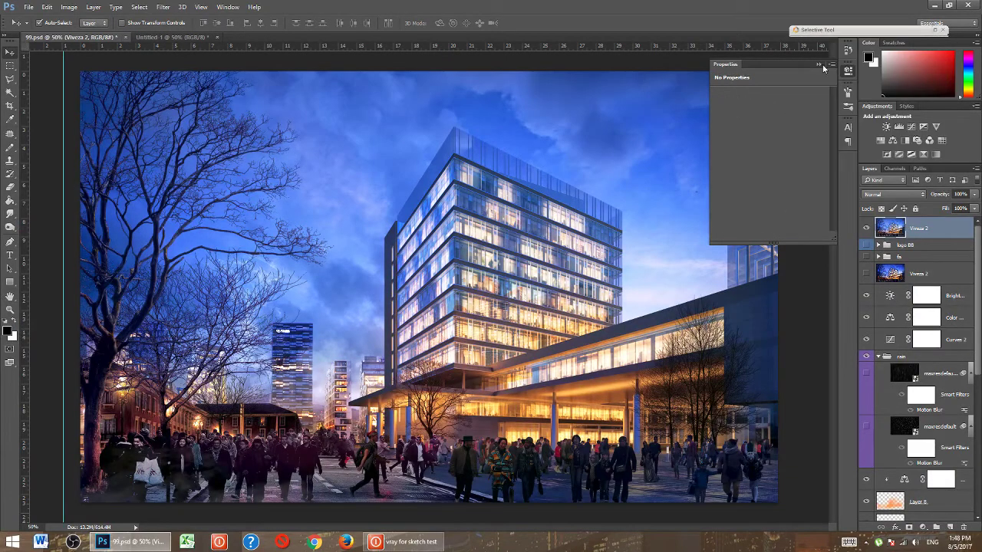
pyautogui.click(867, 227)
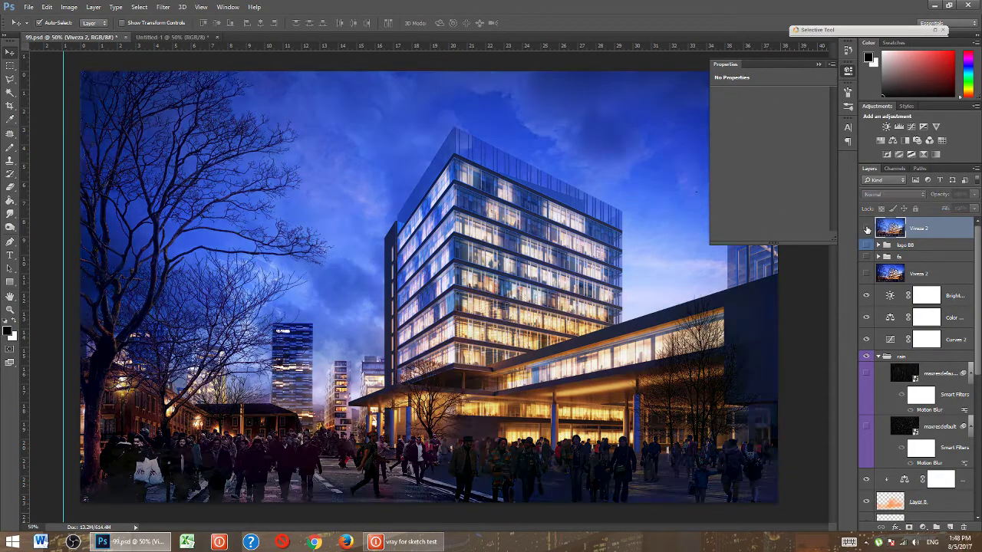
pyautogui.click(867, 227)
pyautogui.click(866, 228)
pyautogui.click(866, 228)
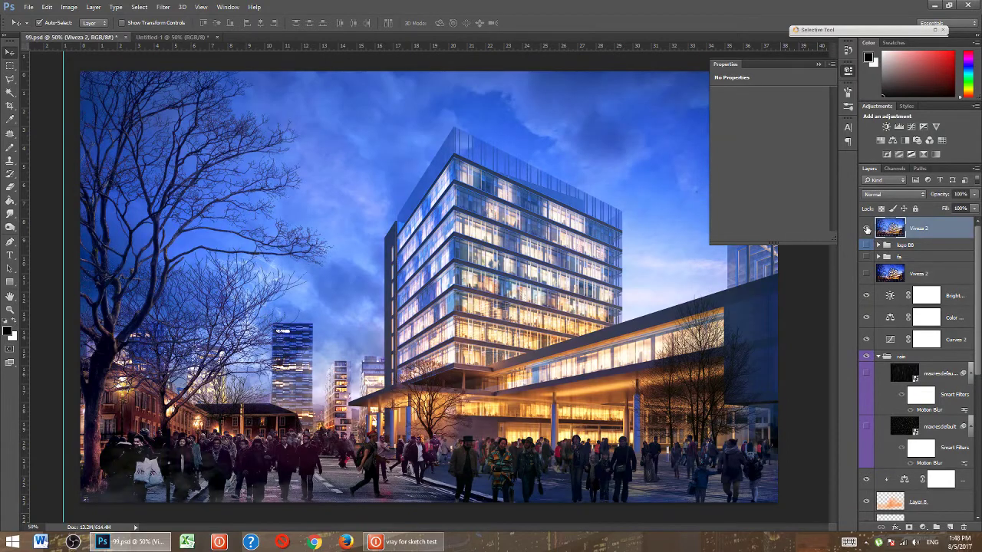
pyautogui.click(867, 228)
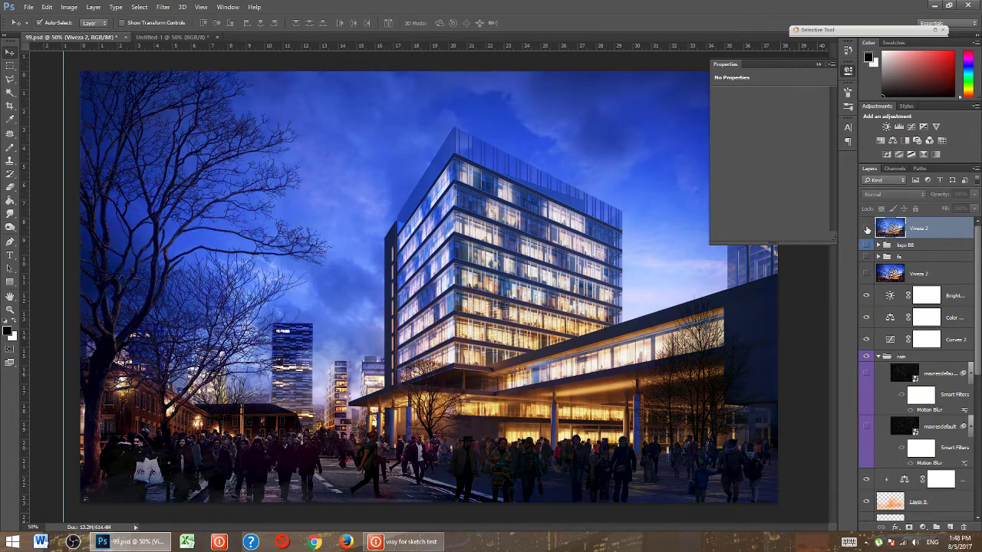
pyautogui.click(866, 273)
pyautogui.click(866, 274)
pyautogui.click(866, 274)
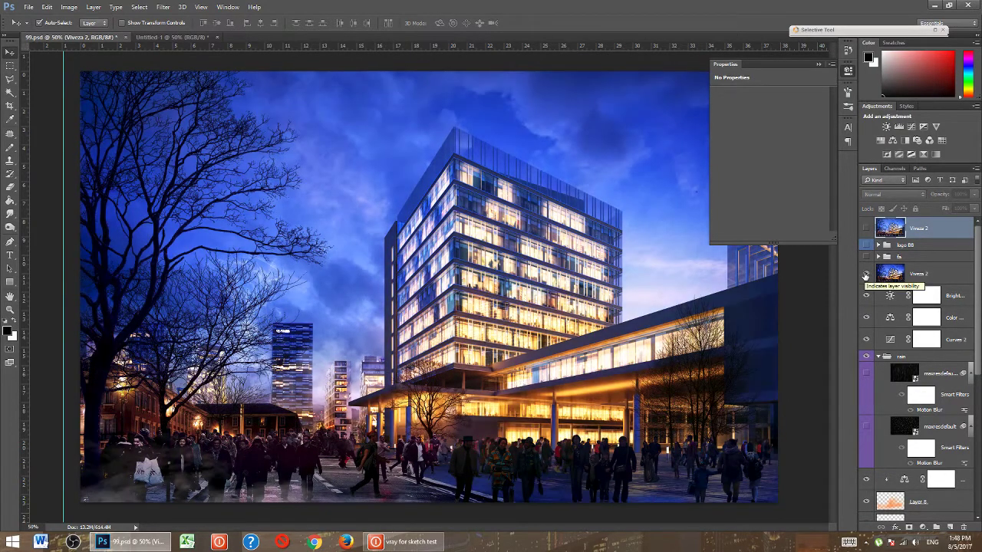
pyautogui.click(866, 274)
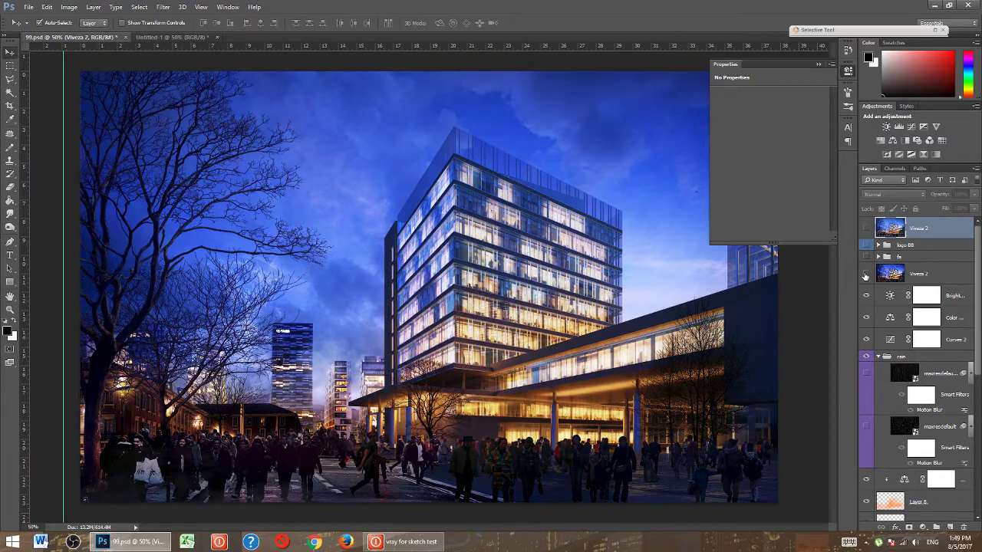
pyautogui.click(866, 228)
# - Move the new Viveza 2 layer below the logo and fx groups, briefly previewing bokeh and logo
pyautogui.moveTo(903, 231); pyautogui.dragTo(914, 266)
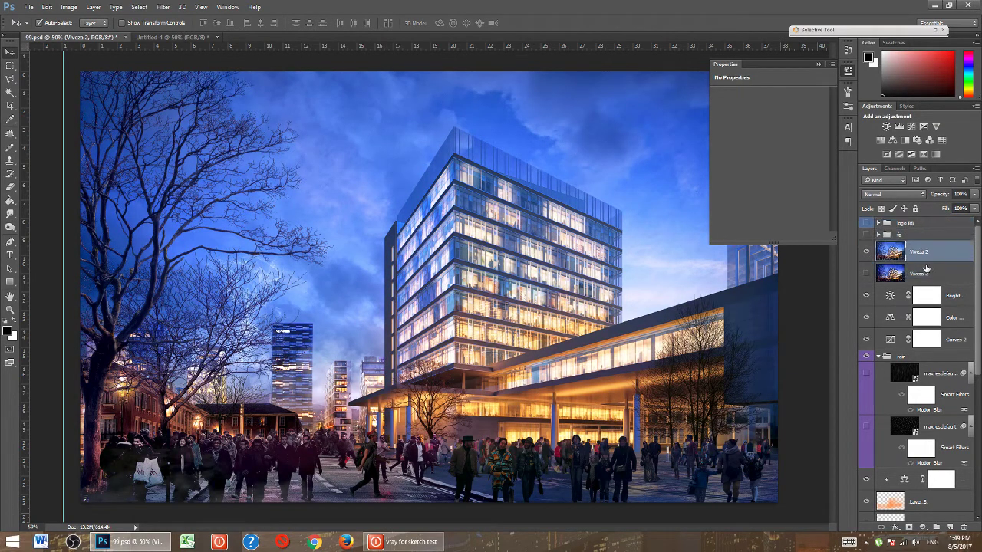
pyautogui.click(866, 235)
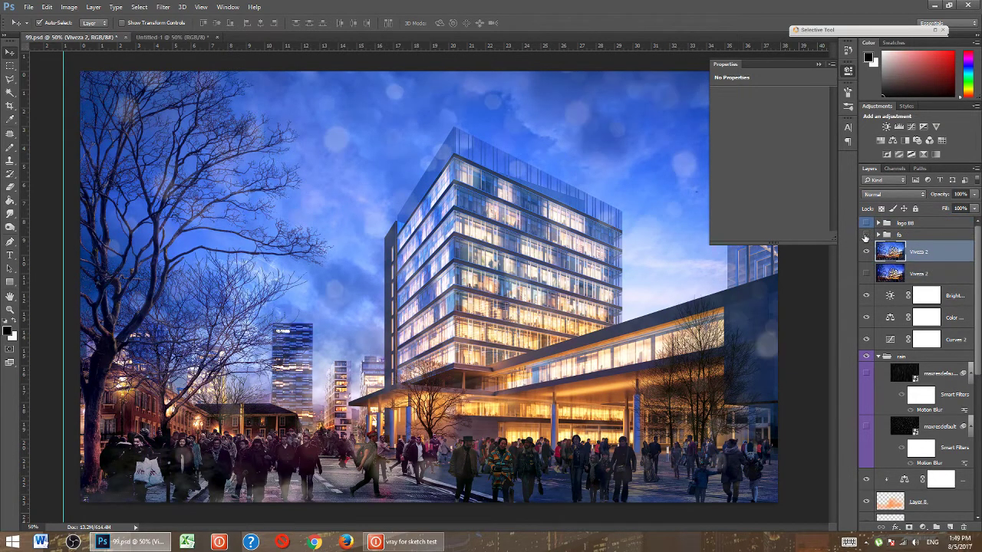
pyautogui.click(866, 235)
pyautogui.click(867, 223)
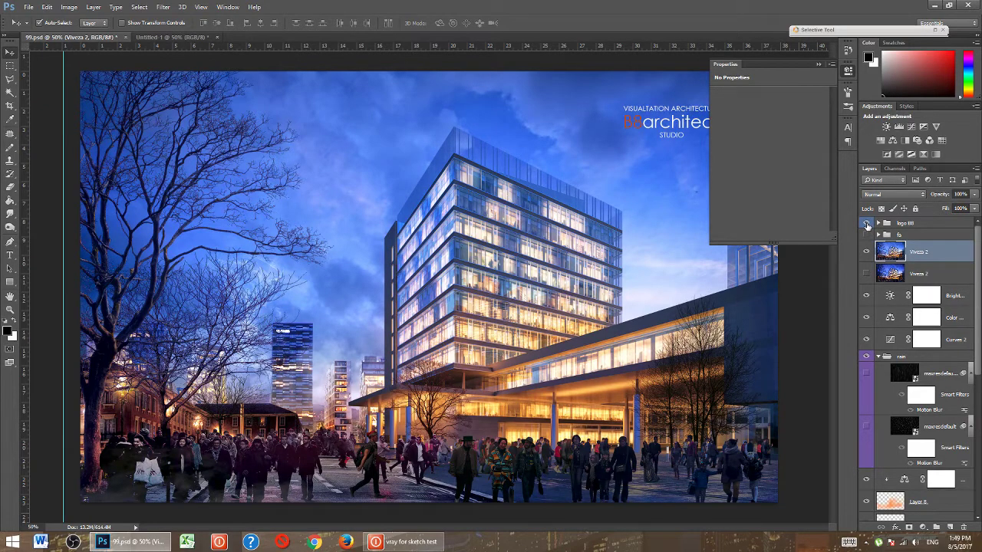
pyautogui.click(867, 224)
# - Expand and enable the fx group, showing the sharp and blurred bokeh layers
pyautogui.click(878, 235)
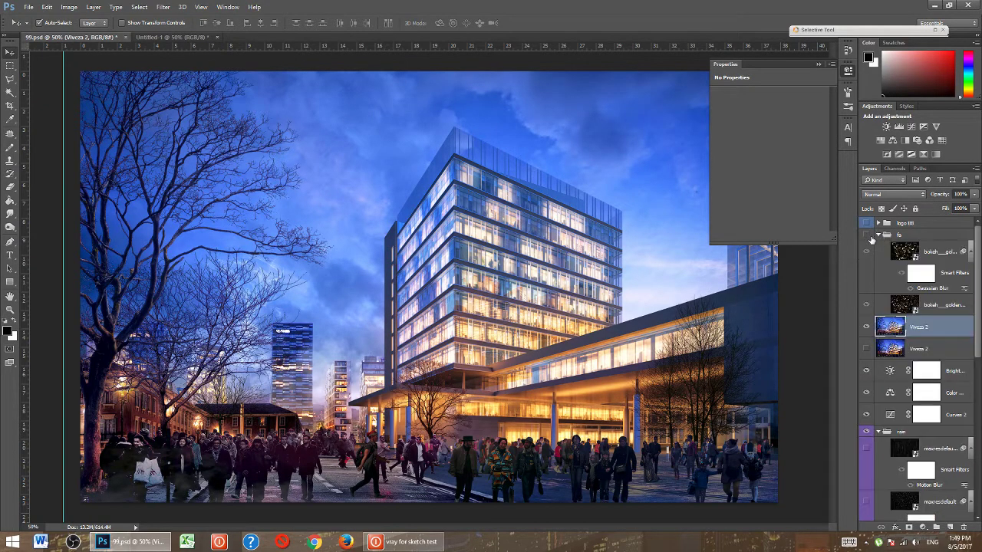
pyautogui.click(866, 235)
pyautogui.click(866, 252)
pyautogui.click(866, 304)
pyautogui.click(867, 305)
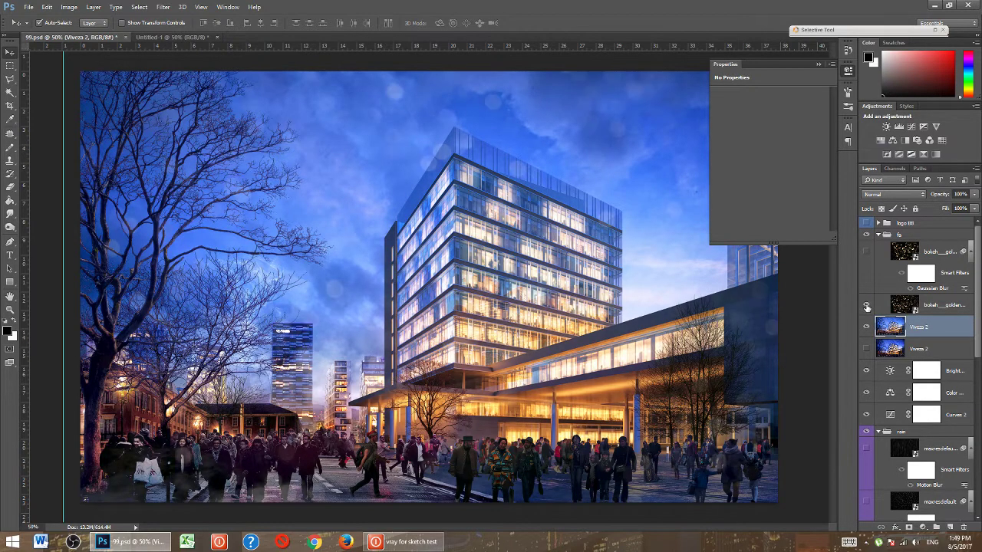
pyautogui.click(867, 252)
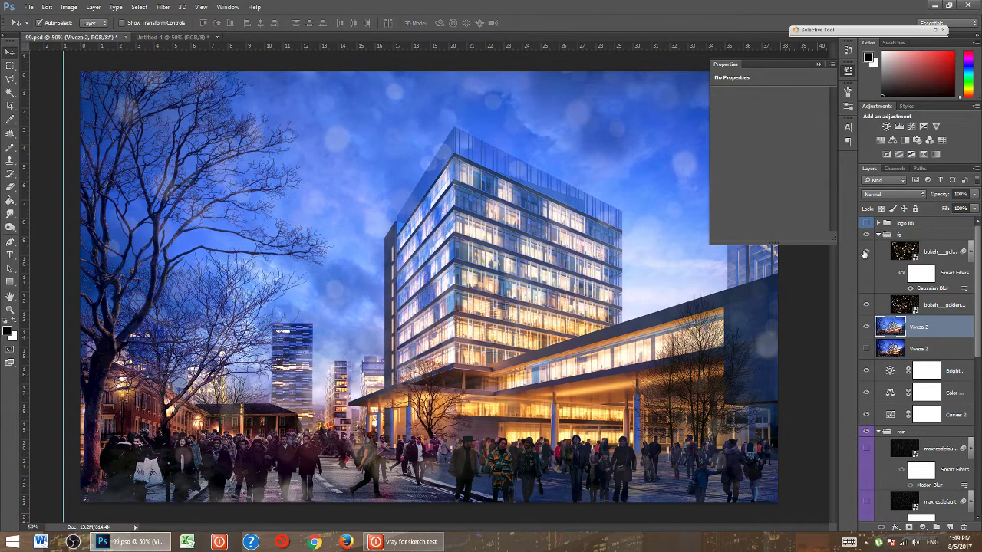
# - Set the fx bokeh group's Fill to 73% and show the B8architect logo
pyautogui.click(886, 234)
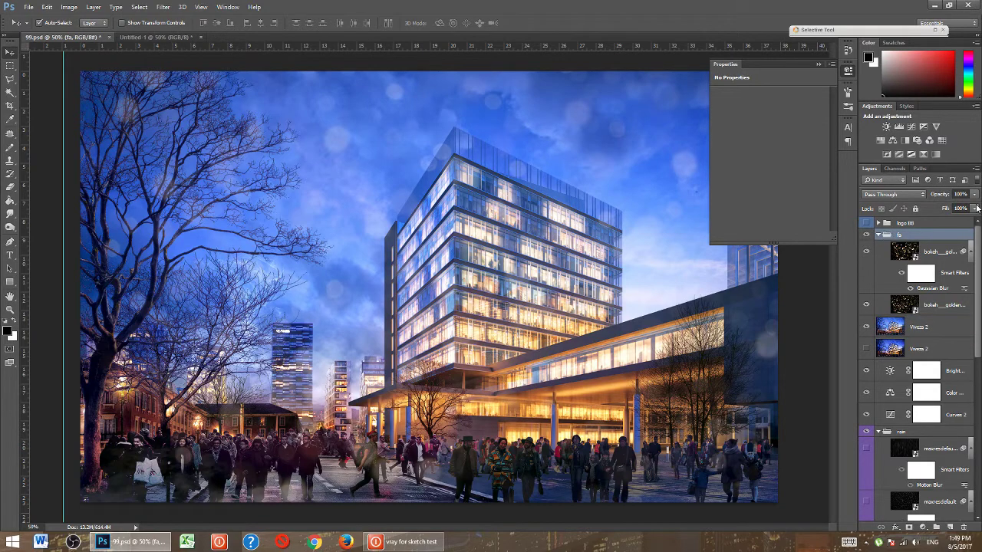
pyautogui.click(975, 208)
pyautogui.moveTo(970, 222)
pyautogui.mouseDown()
pyautogui.moveTo(938, 224)
pyautogui.moveTo(962, 223)
pyautogui.mouseUp()
pyautogui.click(865, 222)
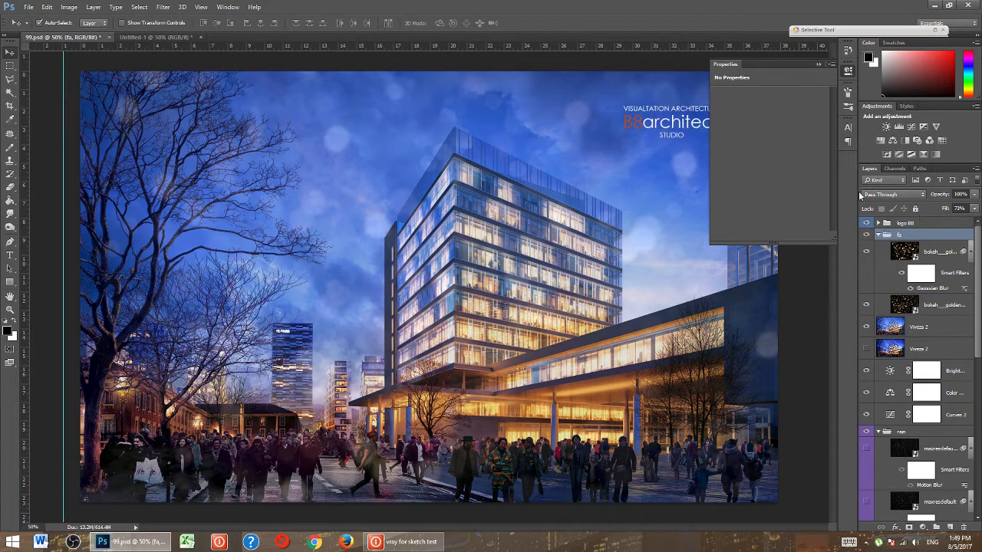
pyautogui.click(818, 64)
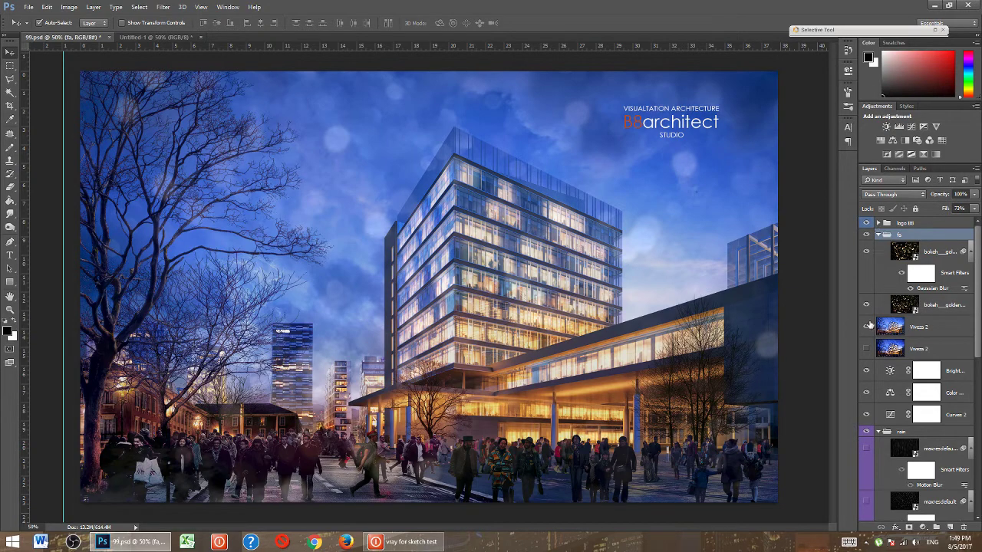
# - Compare the image with and without the Viveza 2 grade, leaving it hidden
pyautogui.click(867, 328)
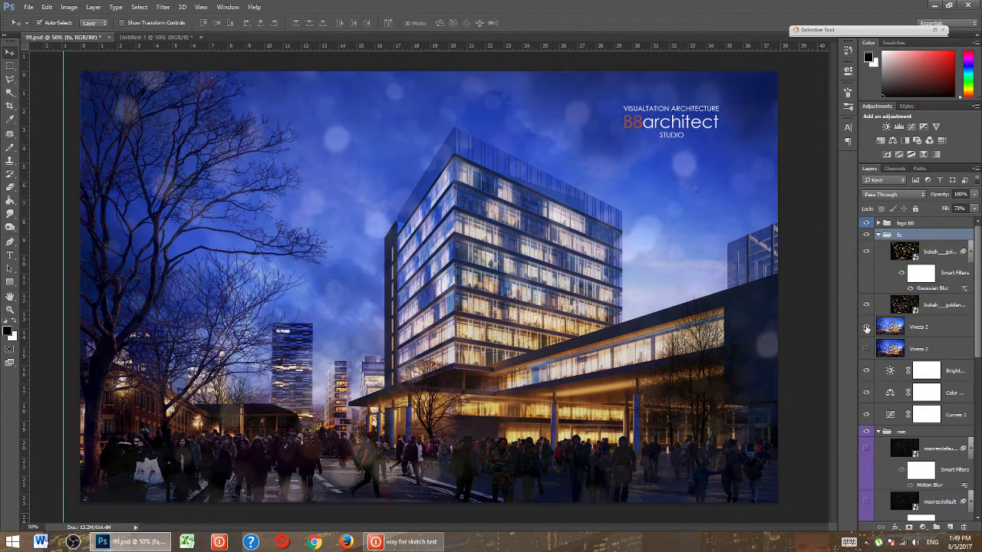
pyautogui.click(867, 328)
pyautogui.click(867, 328)
pyautogui.click(867, 328)
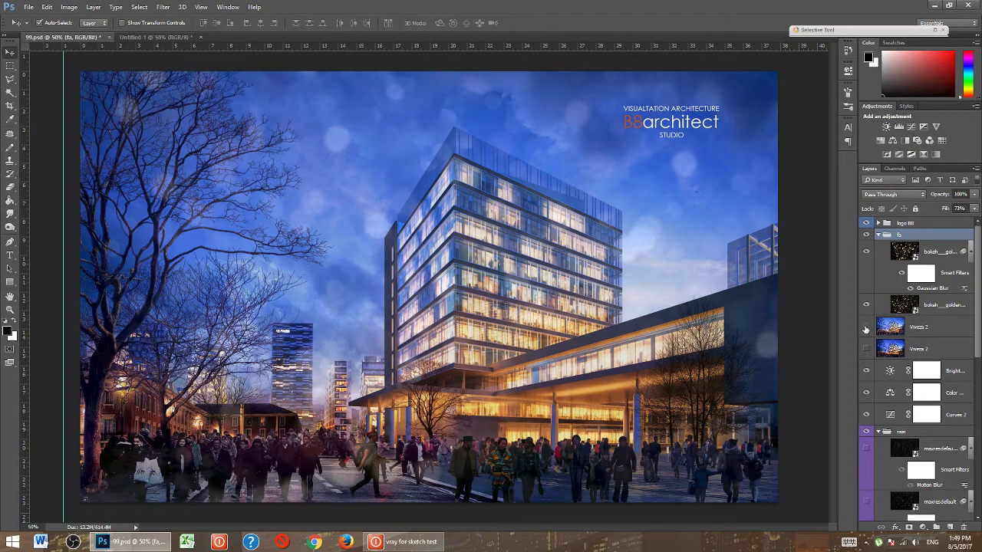
pyautogui.click(867, 328)
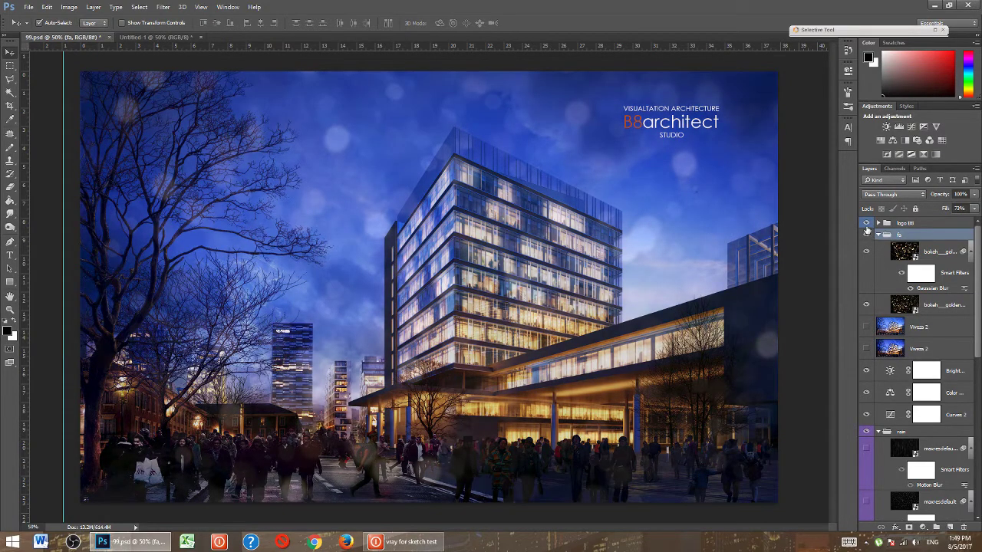
# - Hide the B8architect logo and bokeh group, then select the master group
pyautogui.click(867, 223)
pyautogui.click(866, 234)
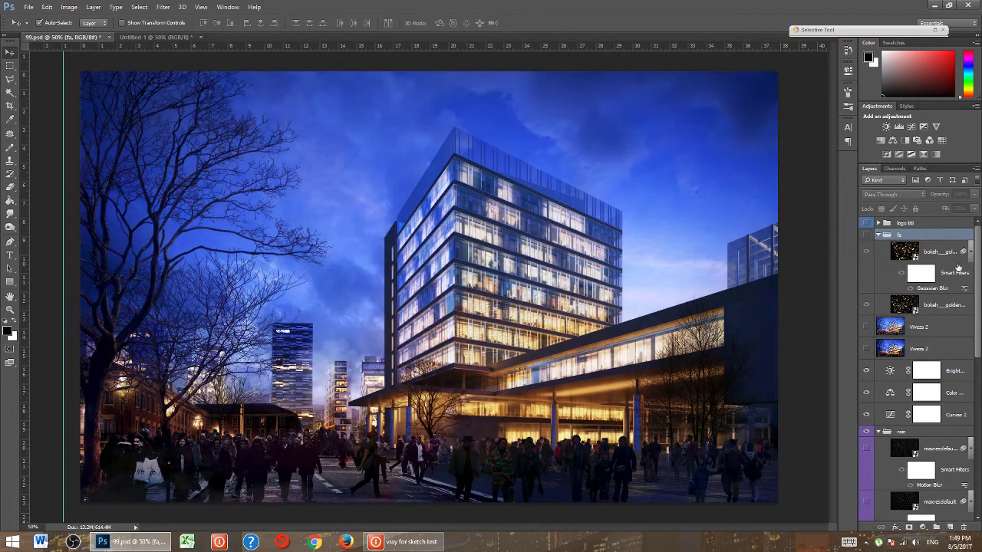
pyautogui.moveTo(978, 262); pyautogui.dragTo(974, 460)
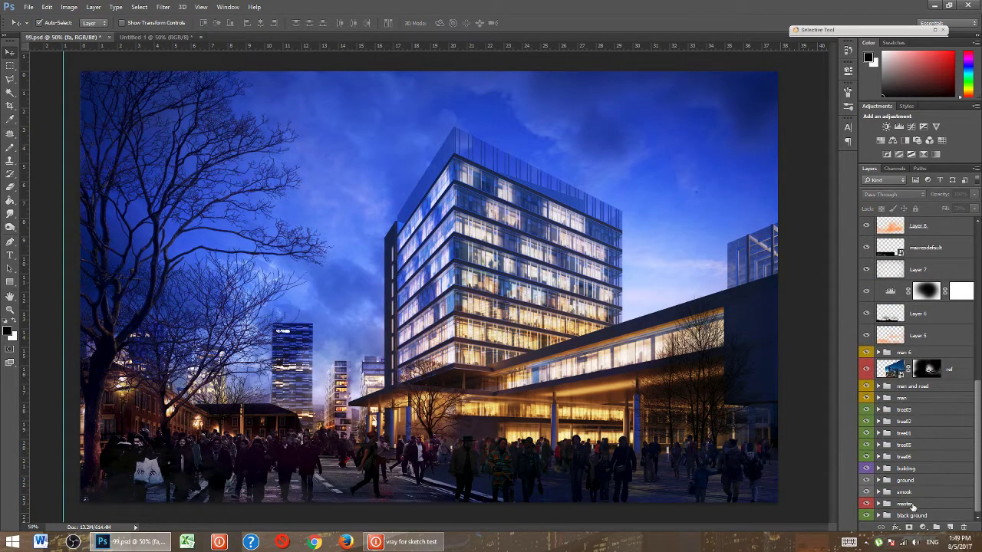
pyautogui.click(913, 504)
# - Open Viveza 2 on the master group and set global Structure 35%, Warmth 26%, Green 21%, Blue 23%
pyautogui.click(934, 29)
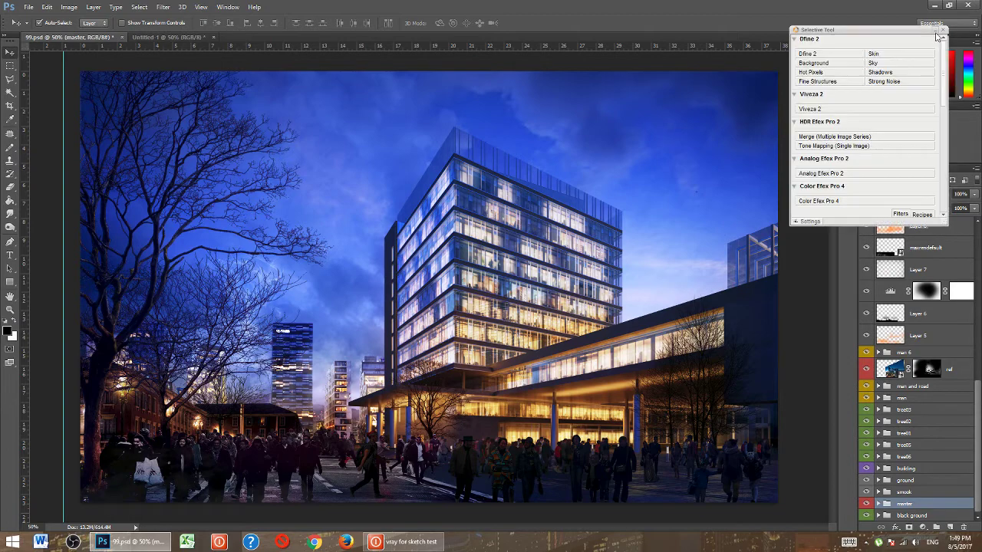
pyautogui.click(853, 109)
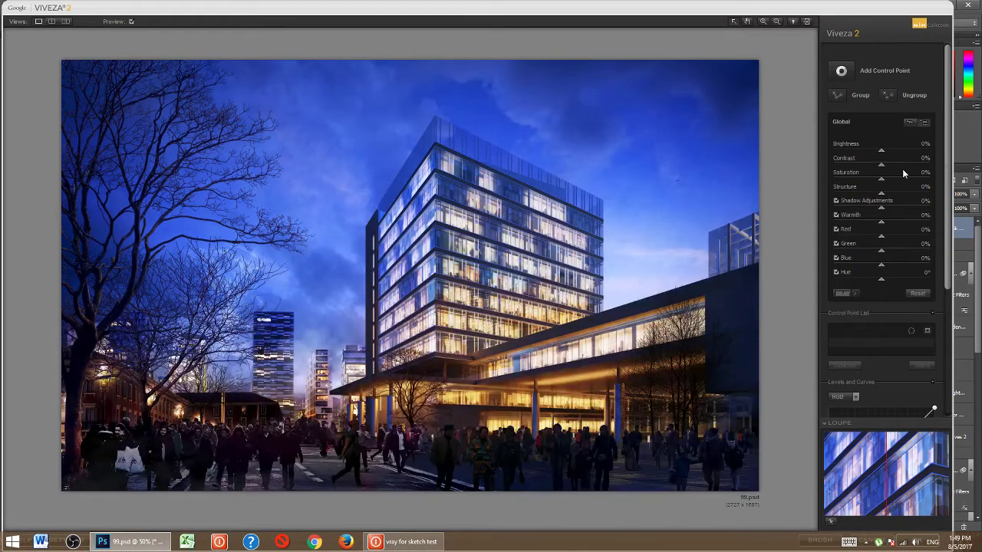
pyautogui.moveTo(892, 166)
pyautogui.mouseDown()
pyautogui.moveTo(887, 150)
pyautogui.moveTo(884, 171)
pyautogui.moveTo(898, 179)
pyautogui.moveTo(879, 184)
pyautogui.moveTo(899, 198)
pyautogui.moveTo(884, 211)
pyautogui.moveTo(897, 251)
pyautogui.mouseUp()
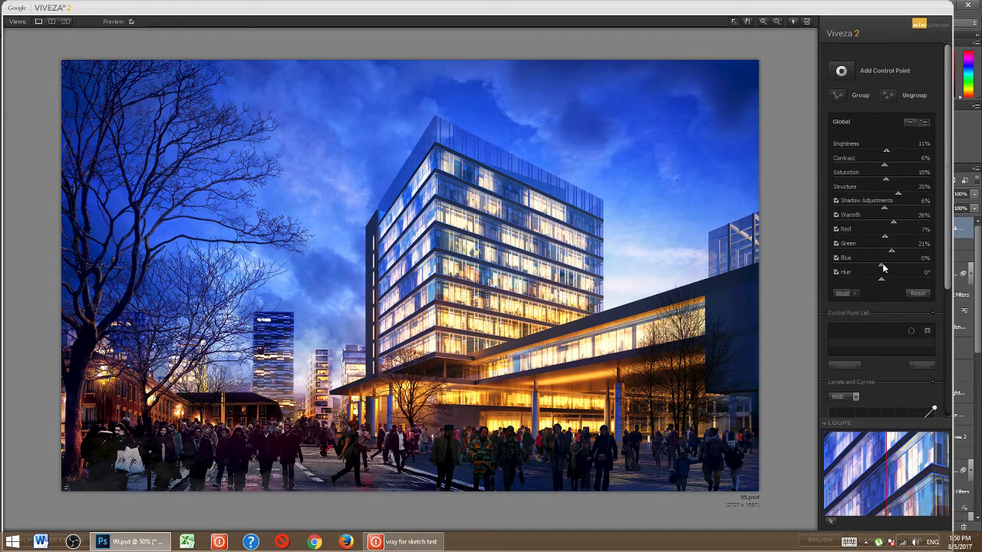
pyautogui.moveTo(882, 264)
pyautogui.mouseDown()
pyautogui.moveTo(917, 263)
pyautogui.moveTo(893, 264)
pyautogui.moveTo(881, 282)
pyautogui.mouseUp()
pyautogui.moveTo(887, 148); pyautogui.dragTo(877, 155)
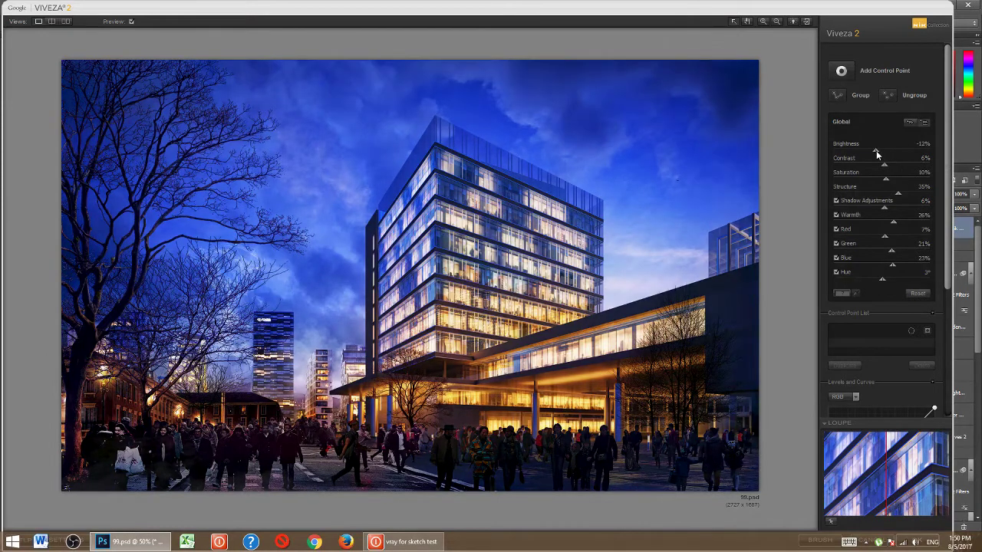
# - Add a 60%-size control point on the glowing podium with 20% brightness and apply the grade
pyautogui.click(841, 71)
pyautogui.click(485, 400)
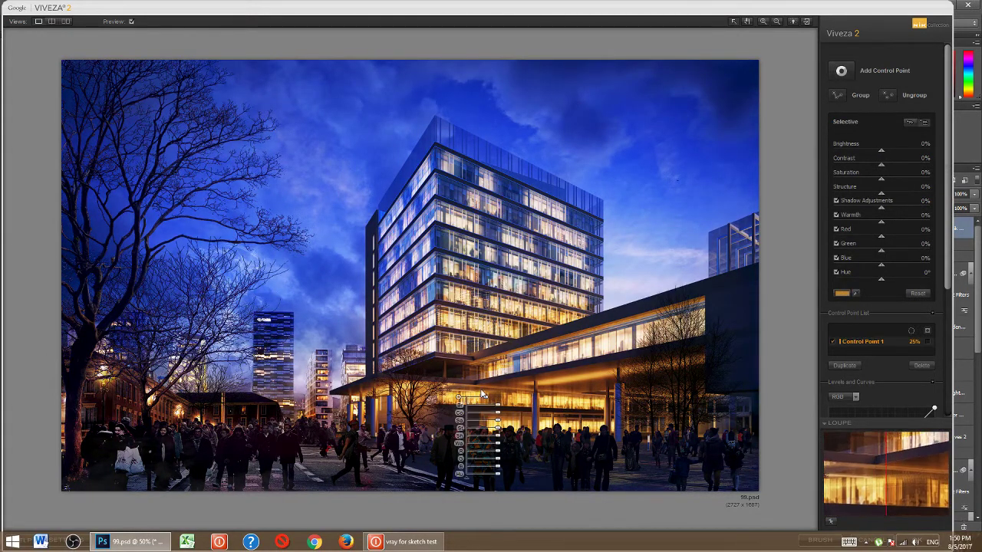
pyautogui.moveTo(491, 403); pyautogui.dragTo(513, 400)
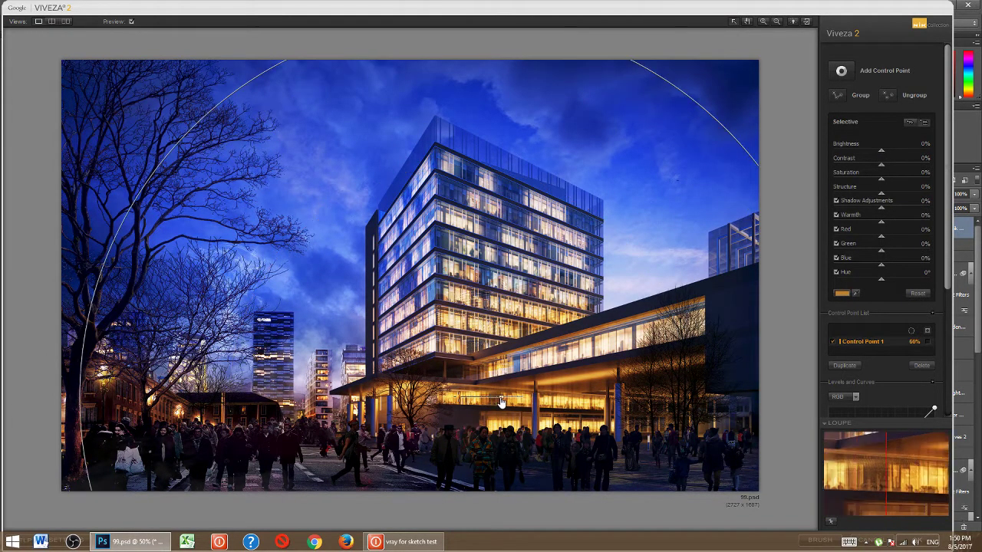
pyautogui.moveTo(881, 152)
pyautogui.mouseDown()
pyautogui.moveTo(901, 152)
pyautogui.moveTo(881, 154)
pyautogui.mouseUp()
pyautogui.click(759, 135)
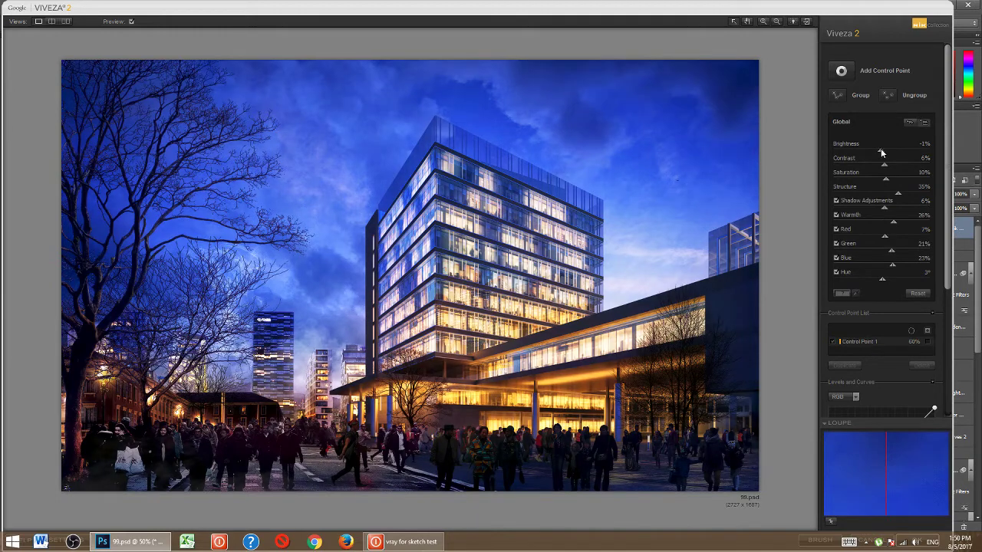
pyautogui.doubleClick(881, 4)
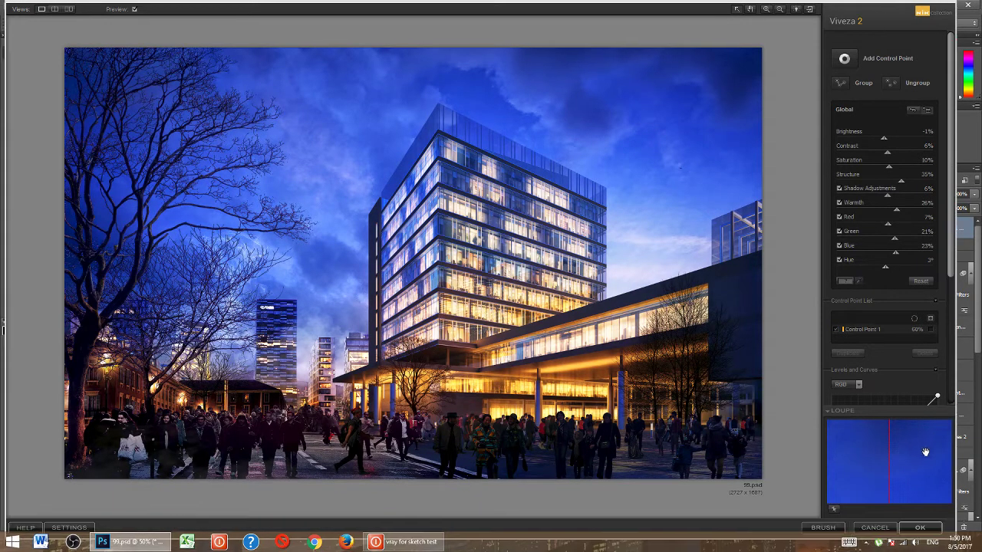
pyautogui.click(920, 528)
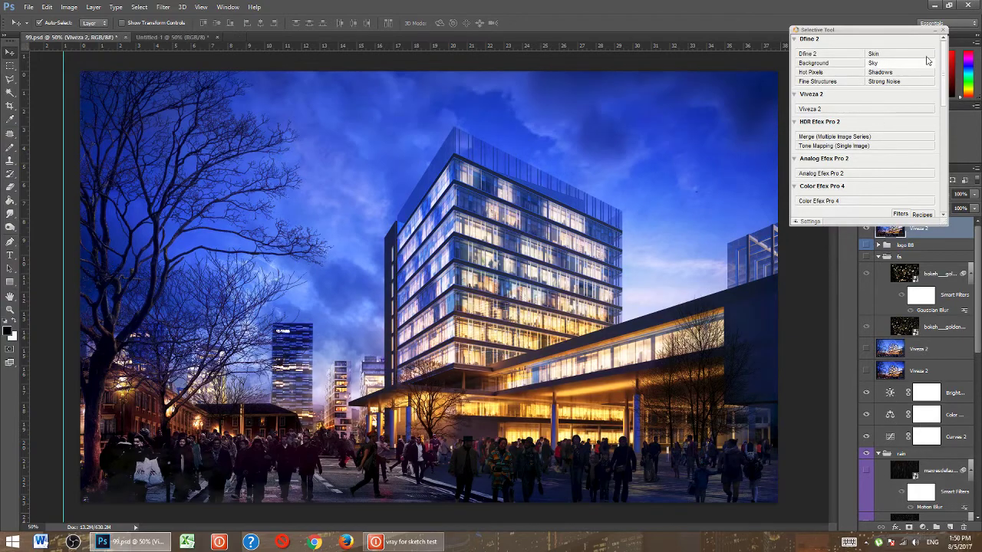
# - Move the new Viveza 2 layer into the fx group below bokeh golden, and show the logo and fx group
pyautogui.click(935, 30)
pyautogui.click(866, 229)
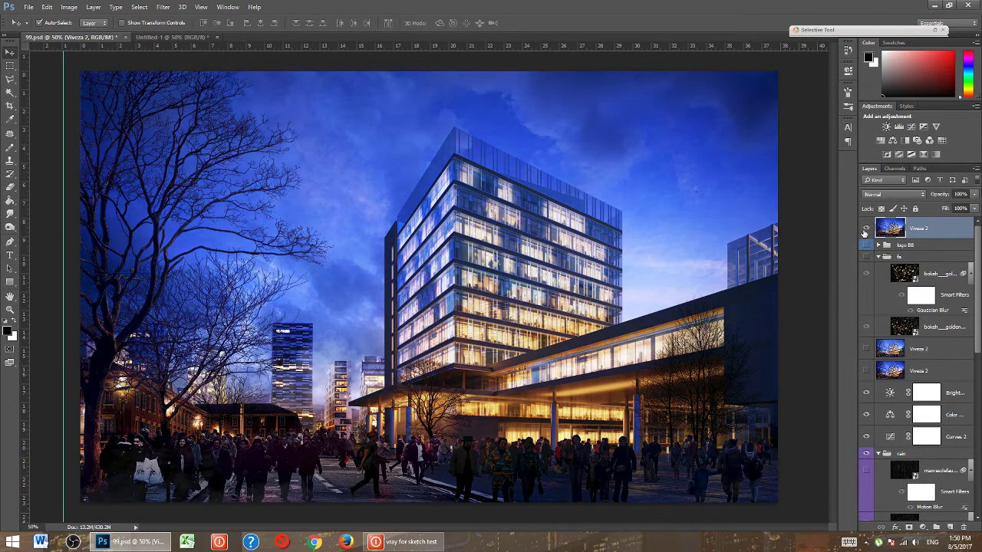
pyautogui.click(866, 229)
pyautogui.moveTo(889, 229); pyautogui.dragTo(891, 244)
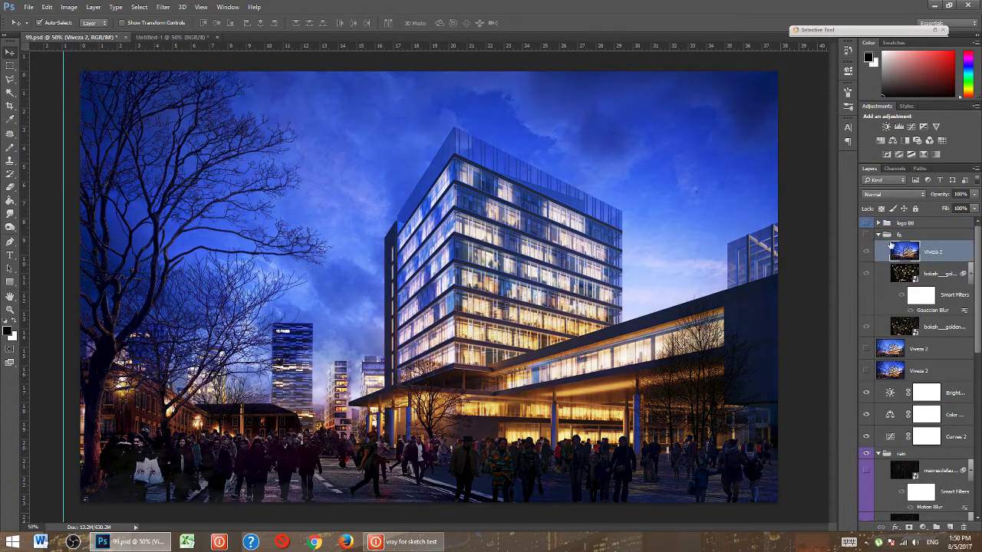
pyautogui.click(866, 223)
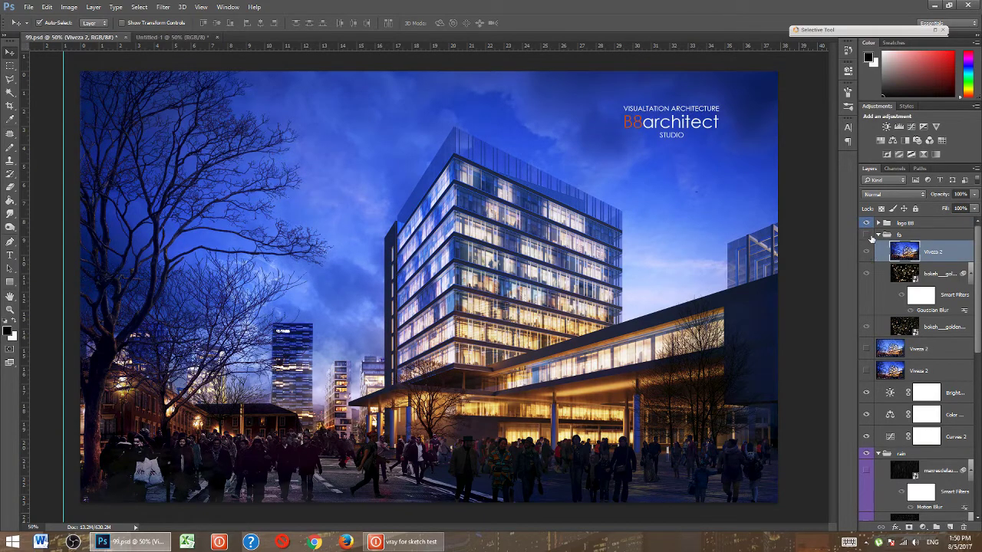
pyautogui.moveTo(930, 252); pyautogui.dragTo(930, 337)
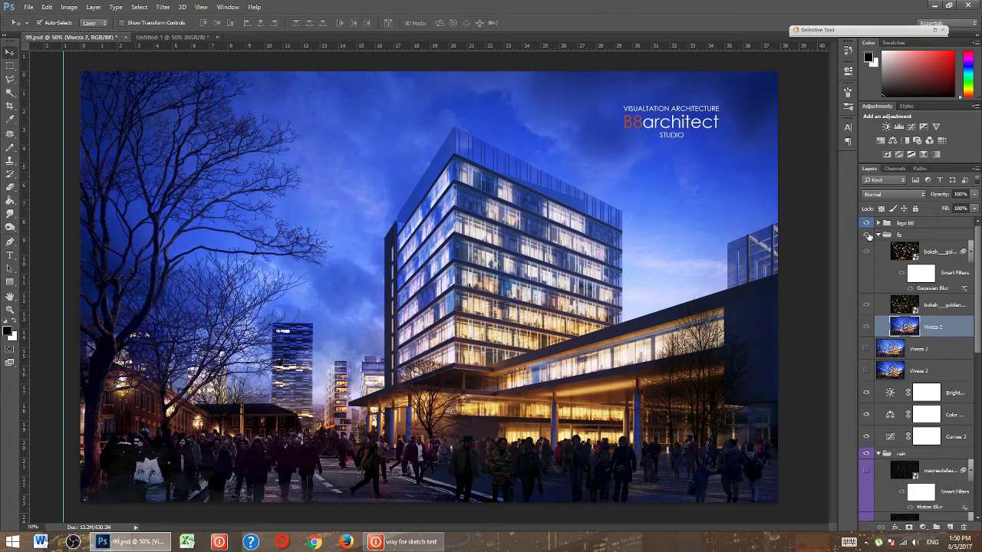
pyautogui.click(866, 234)
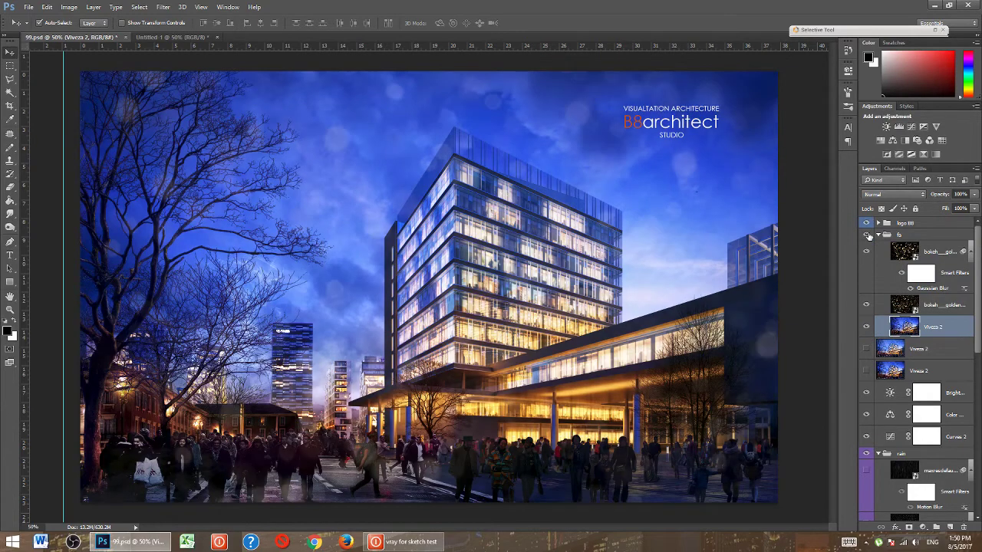
# - Compare the Viveza 2 and bokeh golden layers on and off, then set bokeh golden's Fill to 43%
pyautogui.click(867, 328)
pyautogui.click(867, 328)
pyautogui.click(866, 305)
pyautogui.click(868, 305)
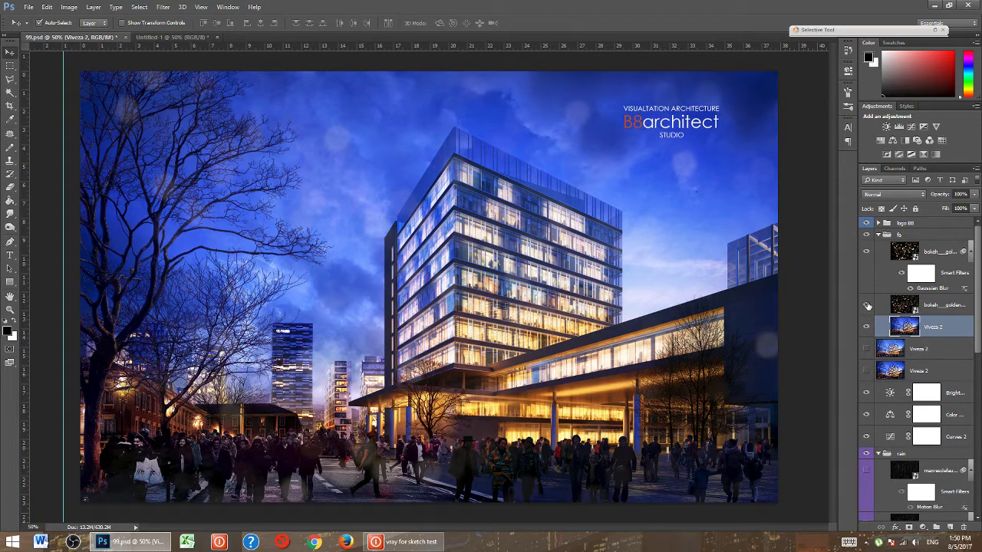
pyautogui.click(943, 305)
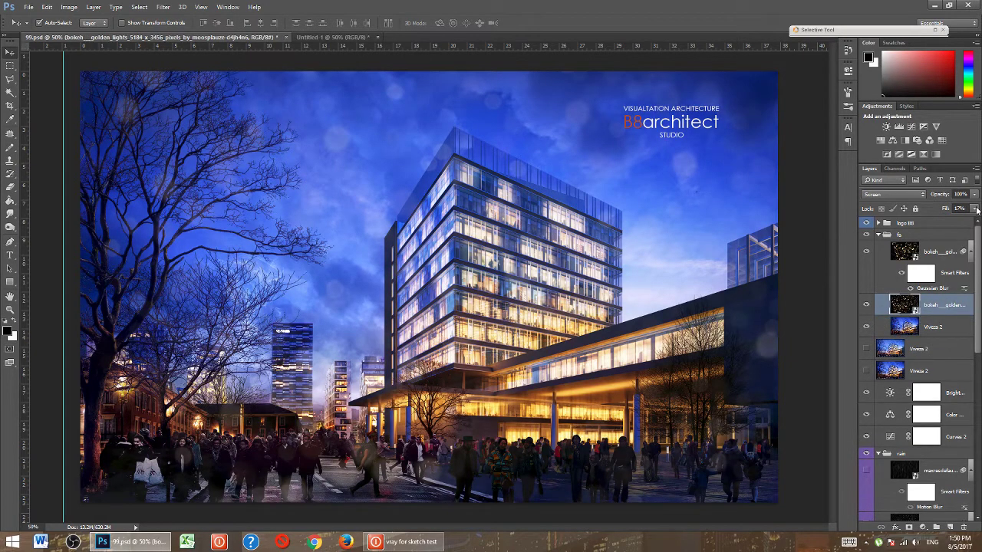
pyautogui.click(974, 208)
pyautogui.moveTo(950, 224); pyautogui.dragTo(936, 224)
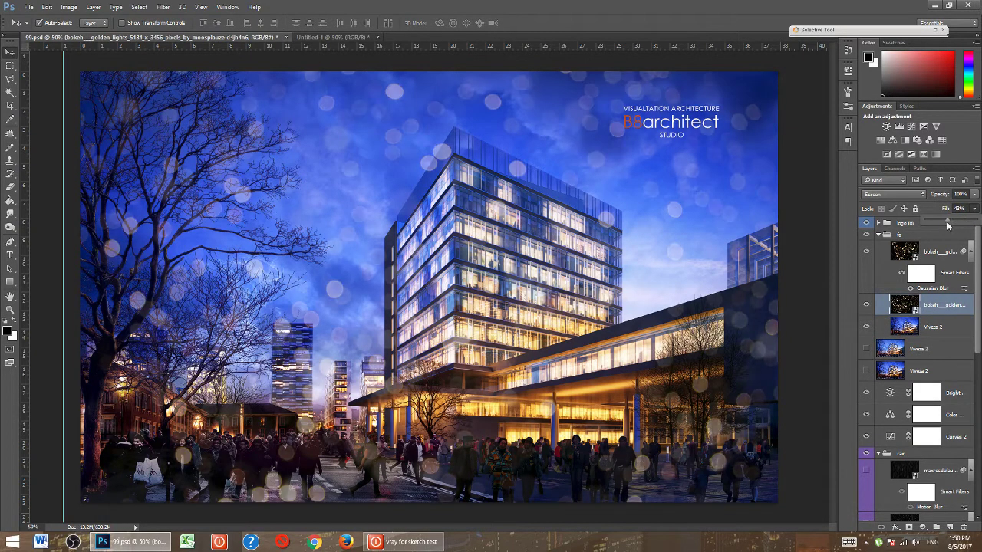